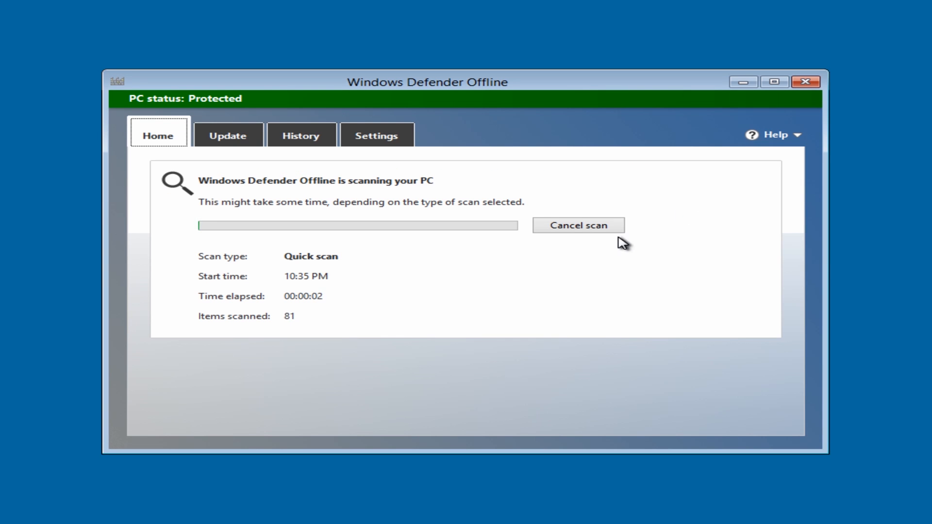
Cancel the running quick scan and look through the definition update, history and settings pages
{"action": "left_click", "coordinate": [606, 227]}
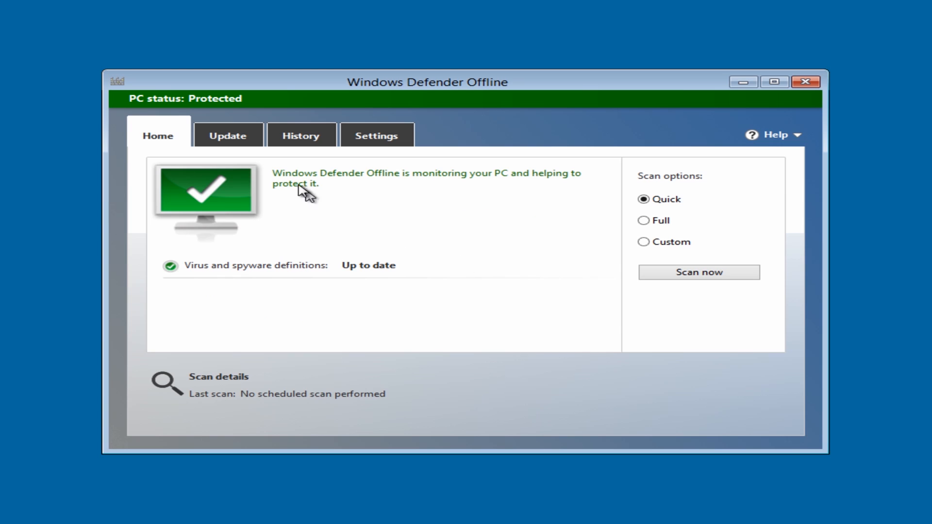
{"action": "left_click", "coordinate": [242, 142]}
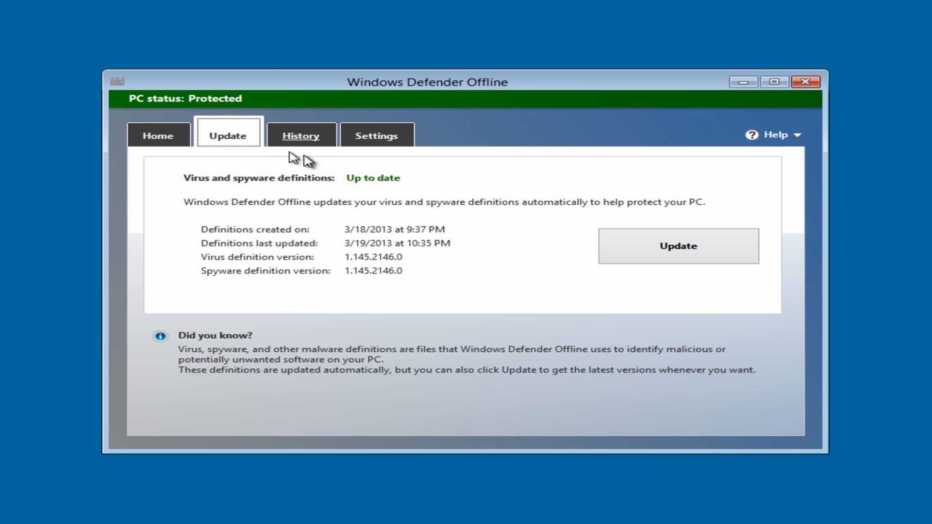
{"action": "left_click", "coordinate": [676, 254]}
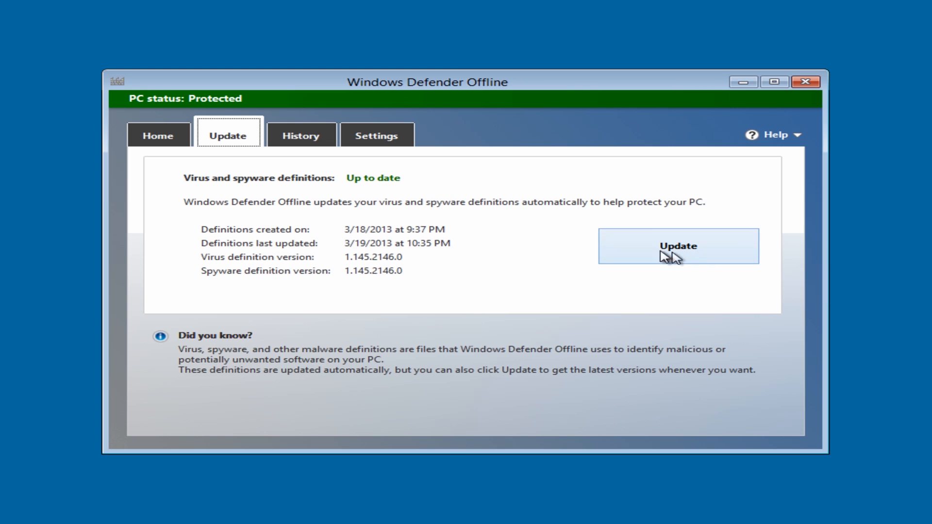
{"action": "left_click", "coordinate": [301, 136]}
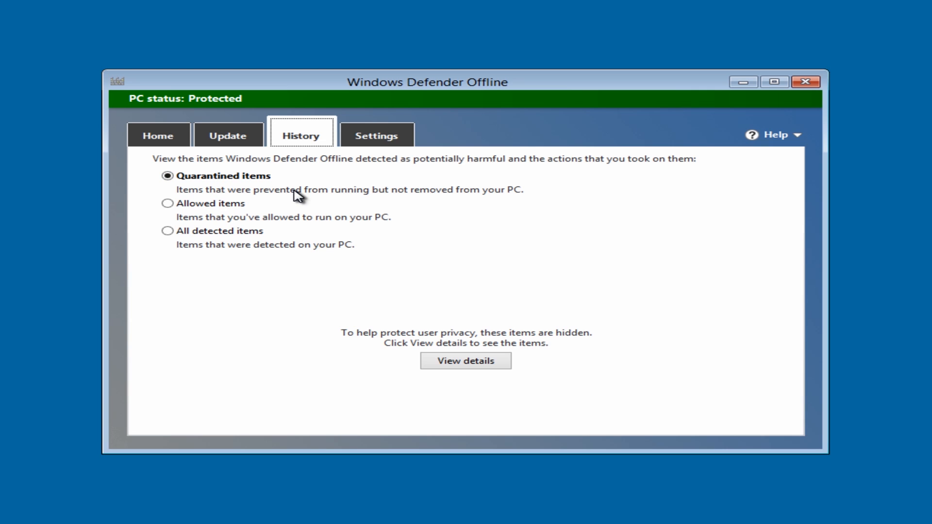
{"action": "left_click", "coordinate": [370, 139]}
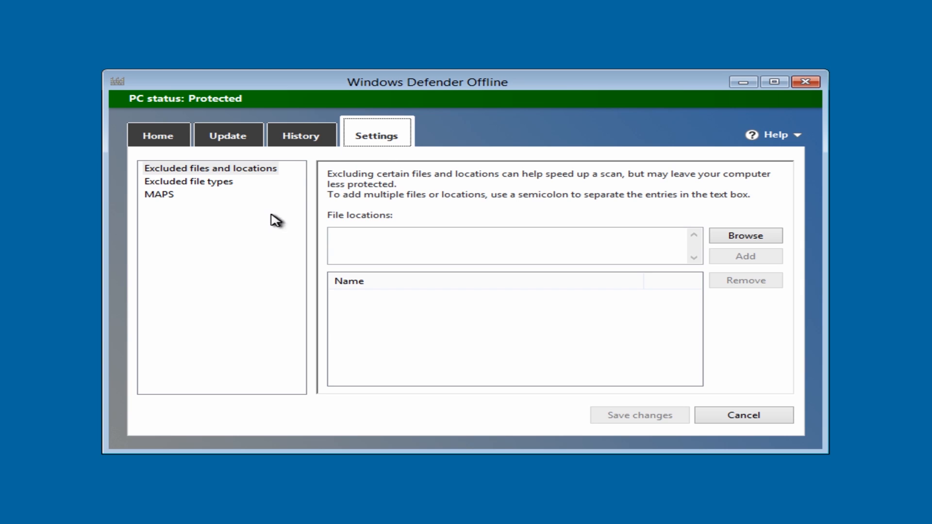
Start a full scan of the PC from the home page
{"action": "left_click", "coordinate": [137, 143]}
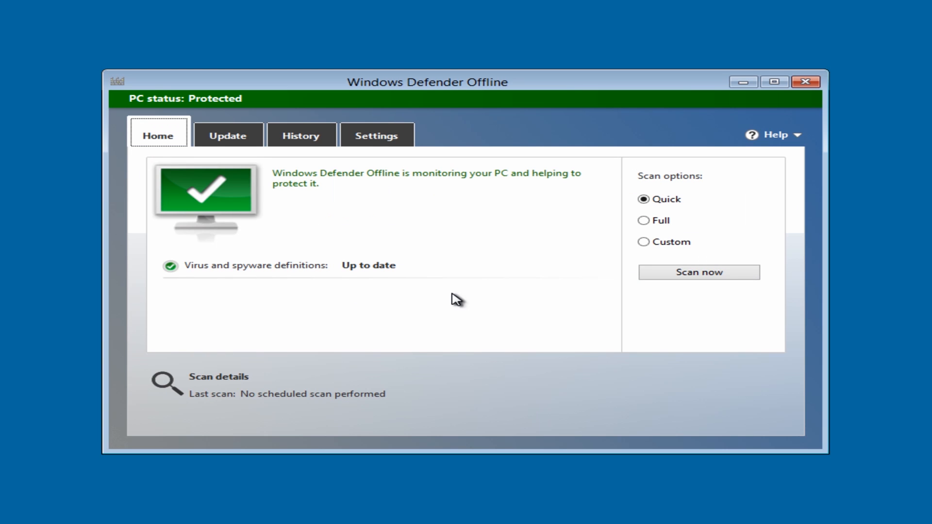
{"action": "left_click", "coordinate": [644, 221]}
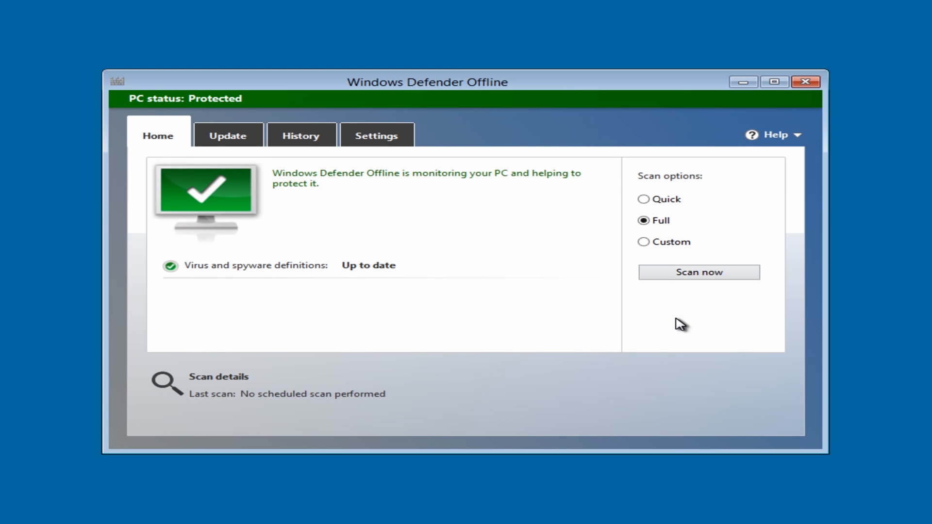
{"action": "left_click", "coordinate": [714, 276]}
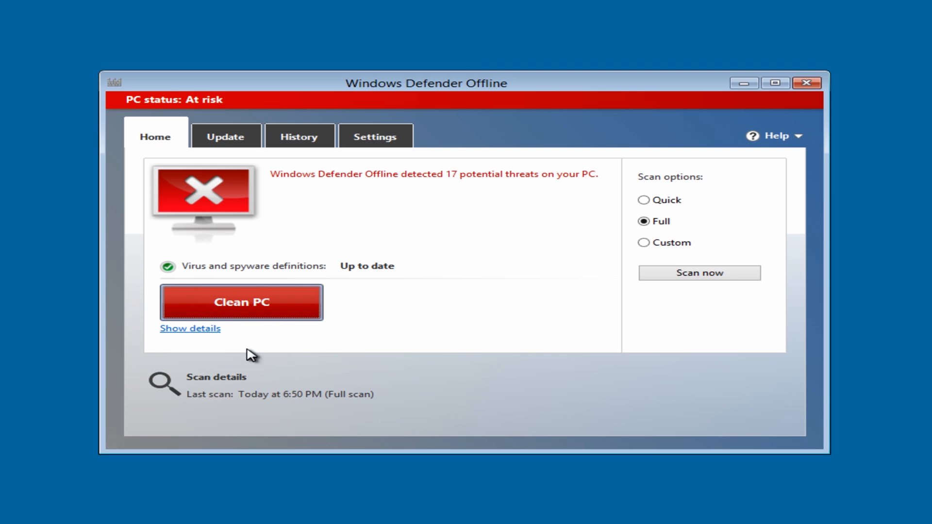
Open the list of detected potential threats, browse its first entries and expand the detailed threat information
{"action": "left_click", "coordinate": [210, 335]}
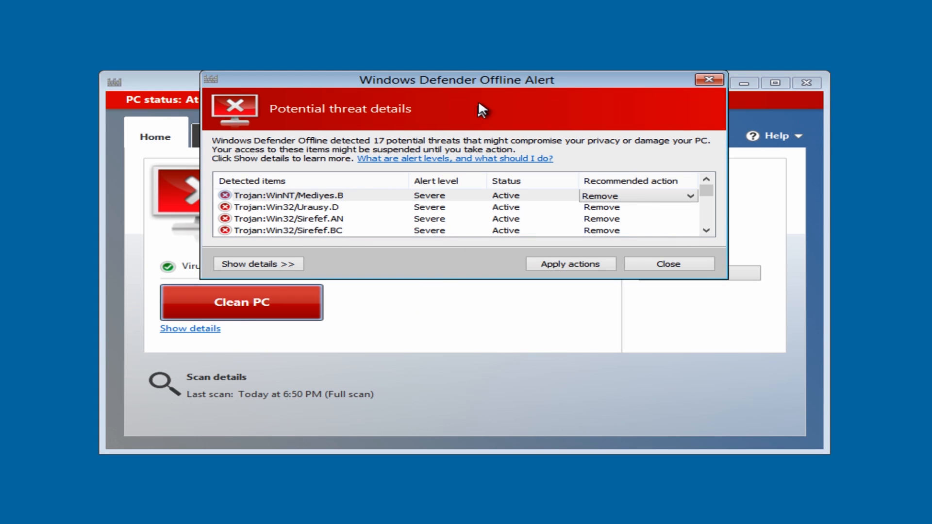
{"action": "left_click_drag", "start_coordinate": [481, 83], "coordinate": [476, 100]}
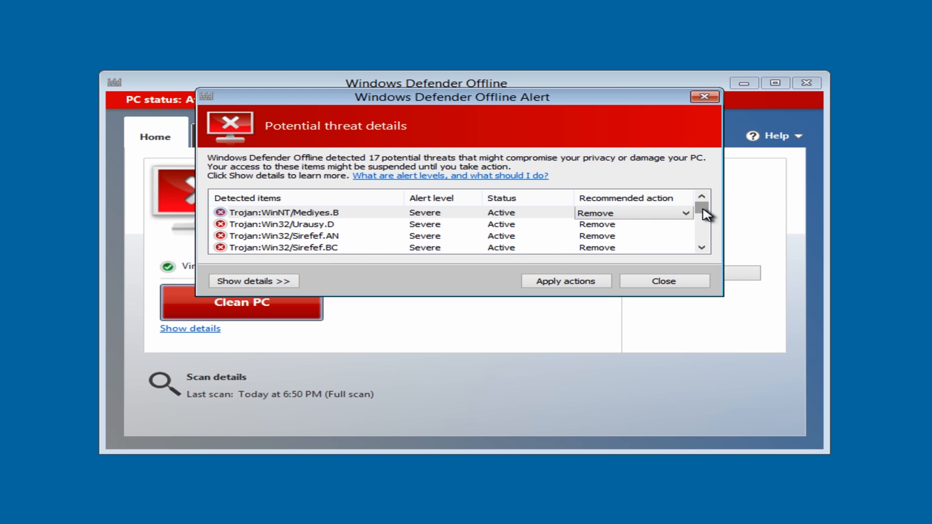
{"action": "left_click_drag", "start_coordinate": [706, 214], "coordinate": [705, 216]}
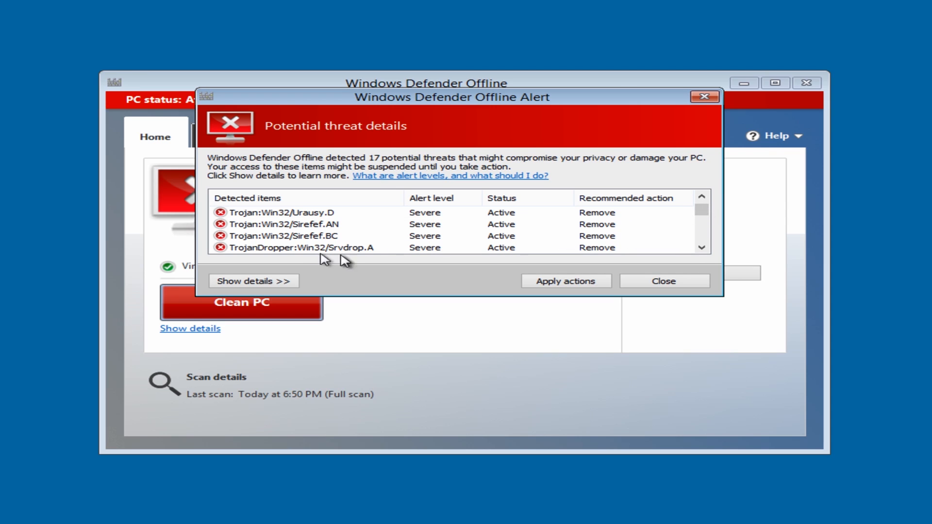
{"action": "left_click", "coordinate": [706, 249]}
{"action": "left_click", "coordinate": [706, 249]}
{"action": "left_click", "coordinate": [706, 248]}
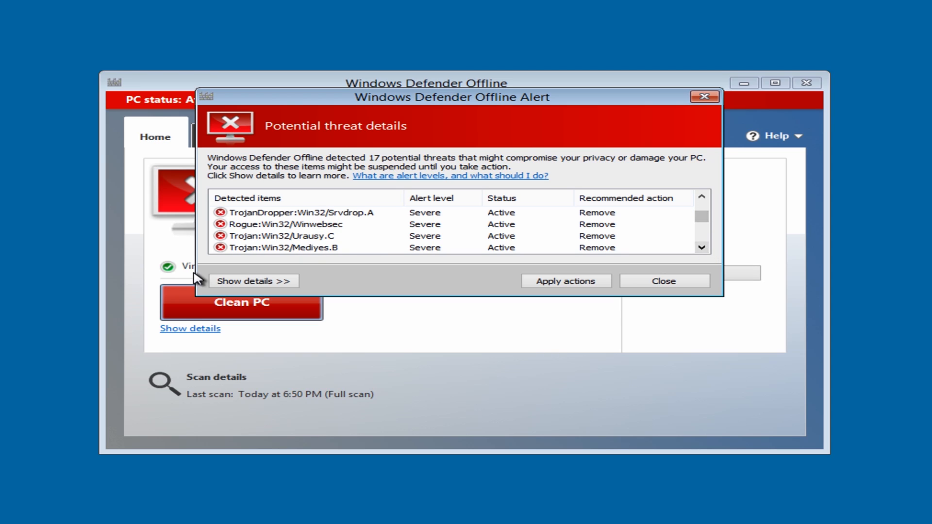
{"action": "left_click", "coordinate": [253, 281]}
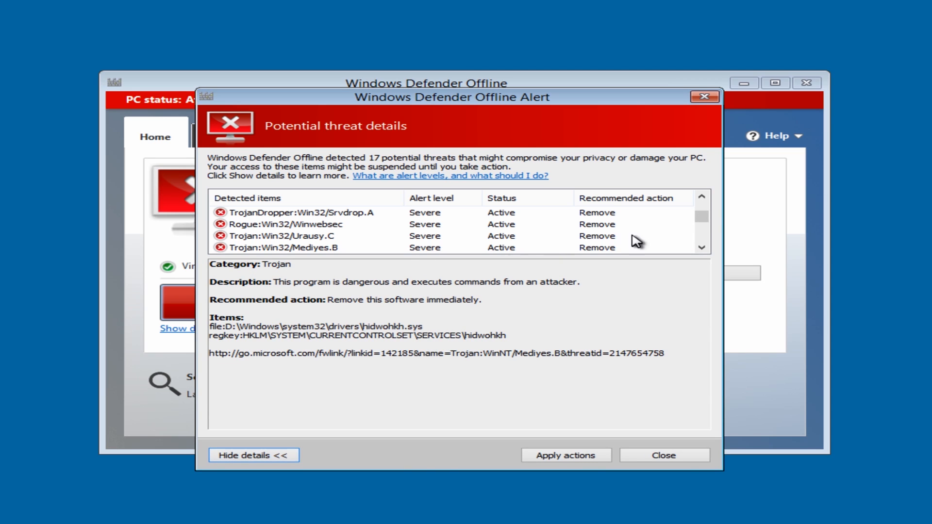
Examine the details of Trojan:WinNT/Mediyes.B, Trojan:Win32/Urausy.D, Trojan:Win32/Sirefef.AN and Trojan:Win32/Sirefef.BC in turn
{"action": "left_click_drag", "start_coordinate": [713, 217], "coordinate": [703, 207]}
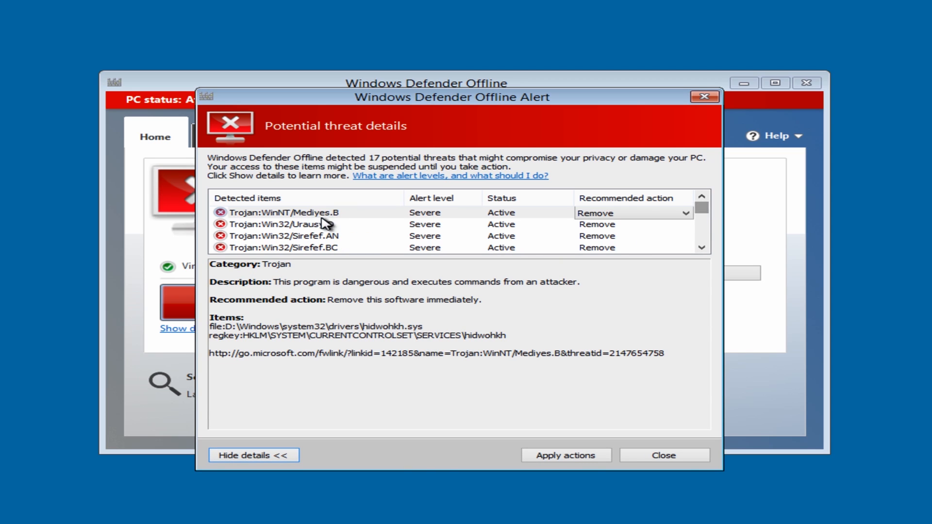
{"action": "left_click", "coordinate": [306, 214]}
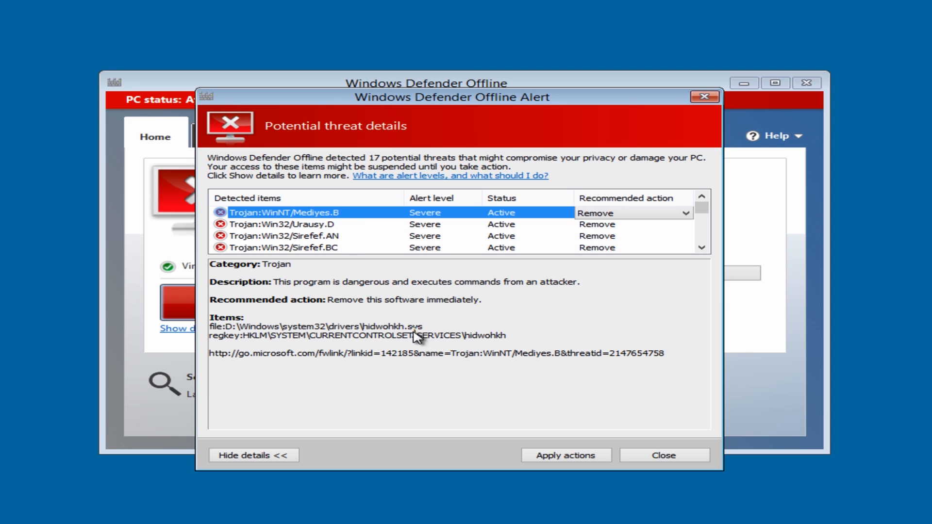
{"action": "left_click", "coordinate": [322, 226]}
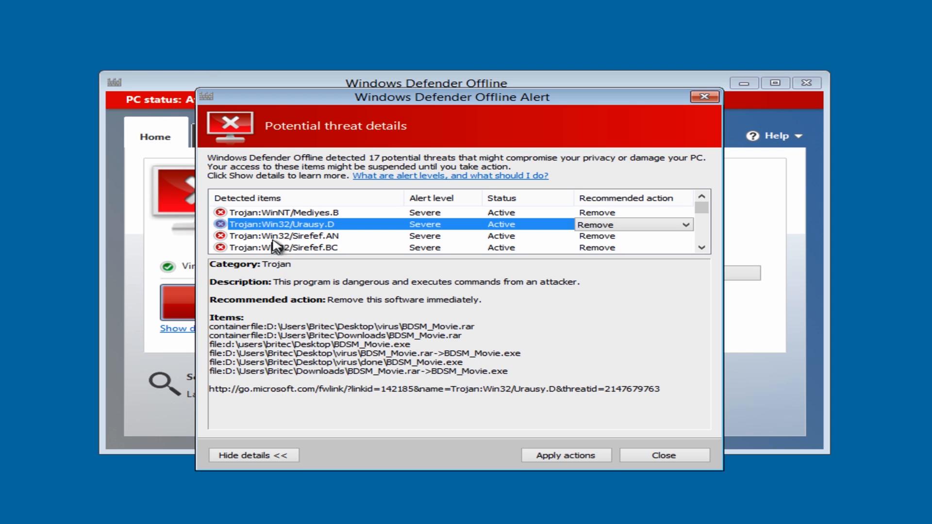
{"action": "left_click", "coordinate": [301, 238]}
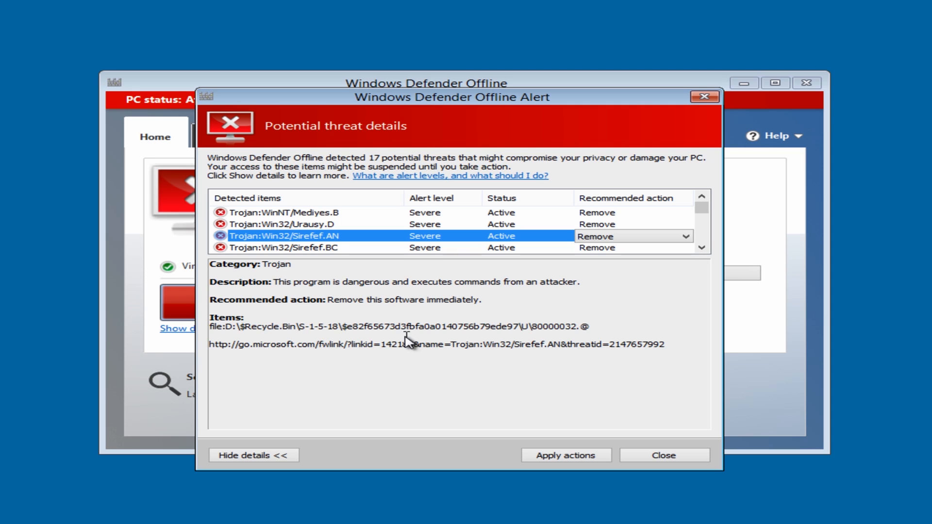
{"action": "left_click", "coordinate": [334, 248]}
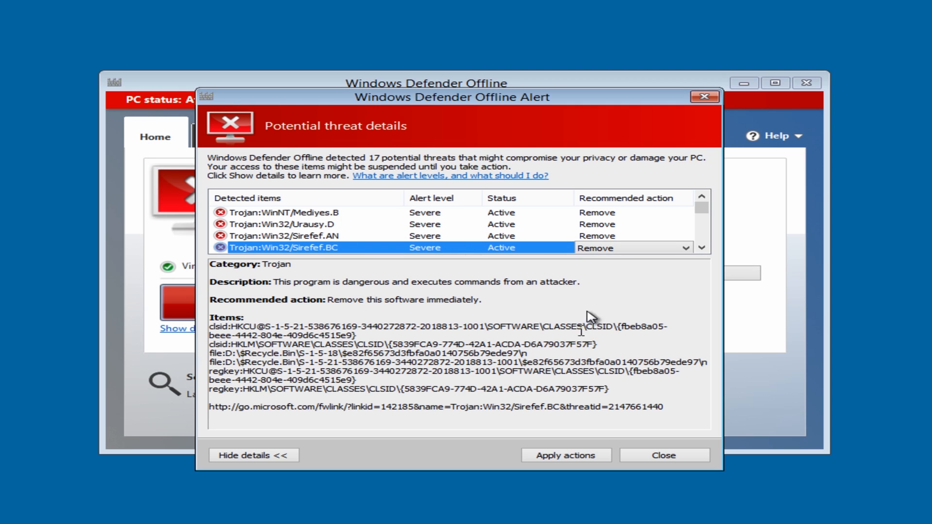
Examine the details of TrojanDropper:Win32/Srvdrop.A, Rogue:Win32/Winwebsec and Trojan:Win32/Urausy.C
{"action": "left_click", "coordinate": [702, 248]}
{"action": "left_click", "coordinate": [702, 248]}
{"action": "left_click", "coordinate": [702, 248]}
{"action": "left_click", "coordinate": [702, 248]}
{"action": "left_click", "coordinate": [345, 212]}
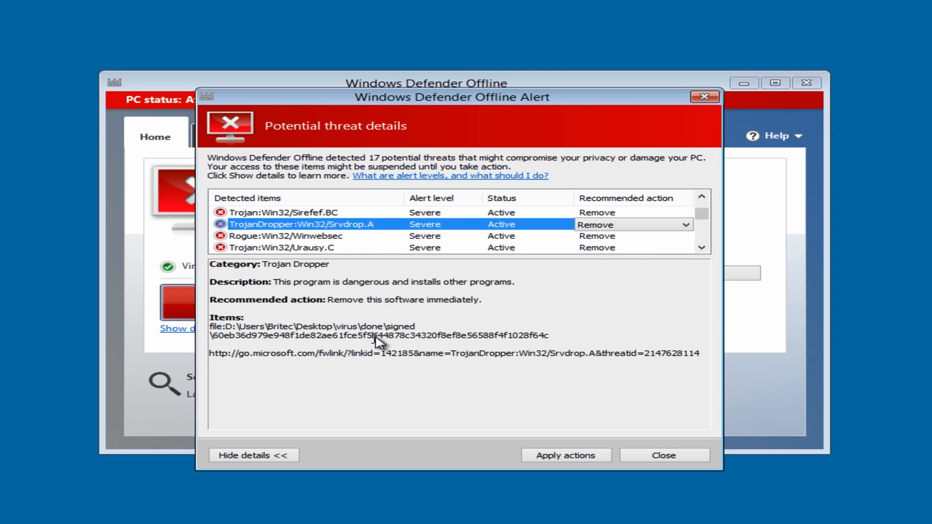
{"action": "left_click", "coordinate": [316, 236]}
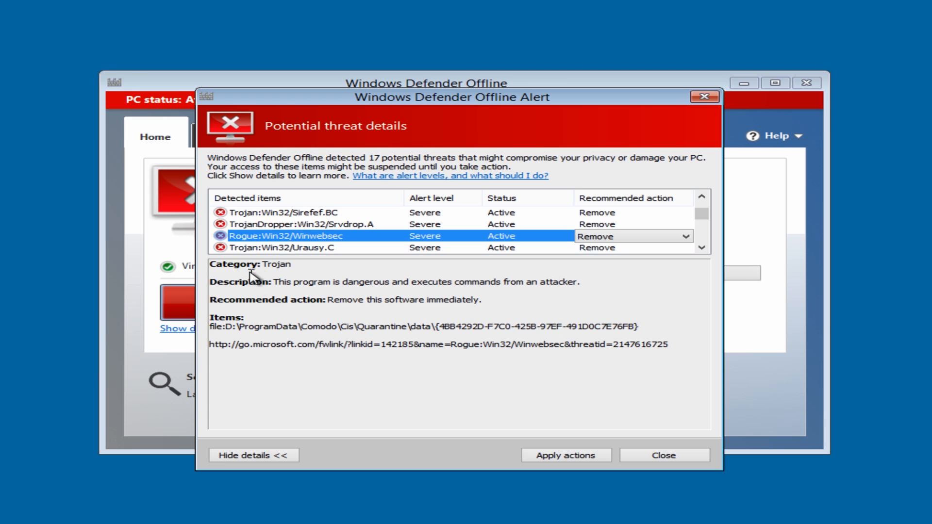
{"action": "left_click", "coordinate": [284, 248]}
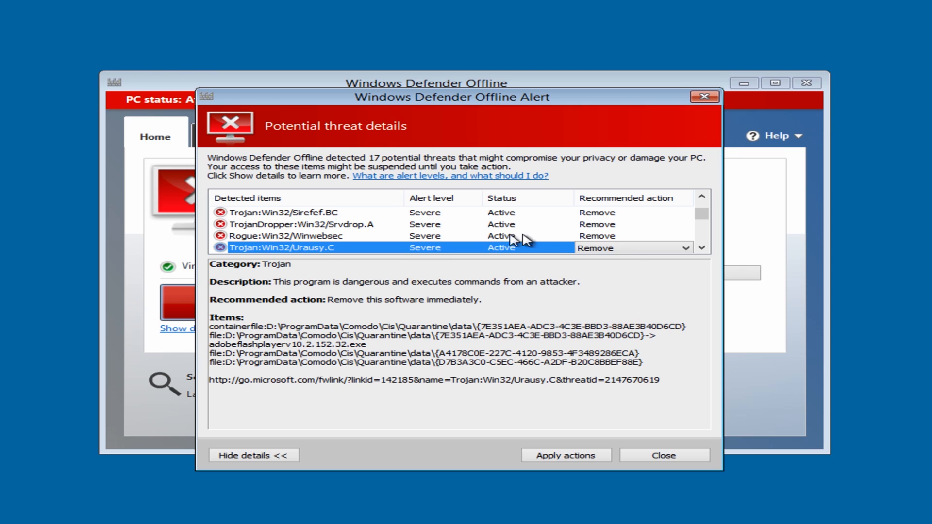
Examine the details of Trojan:Win32/Mediyes.B, Trojan:Win32/Sirefef!cfg, Trojan:Win32/Sirefef.AG and PWS:Win32/Fareit.gen!I
{"action": "left_click", "coordinate": [704, 251]}
{"action": "left_click", "coordinate": [701, 248]}
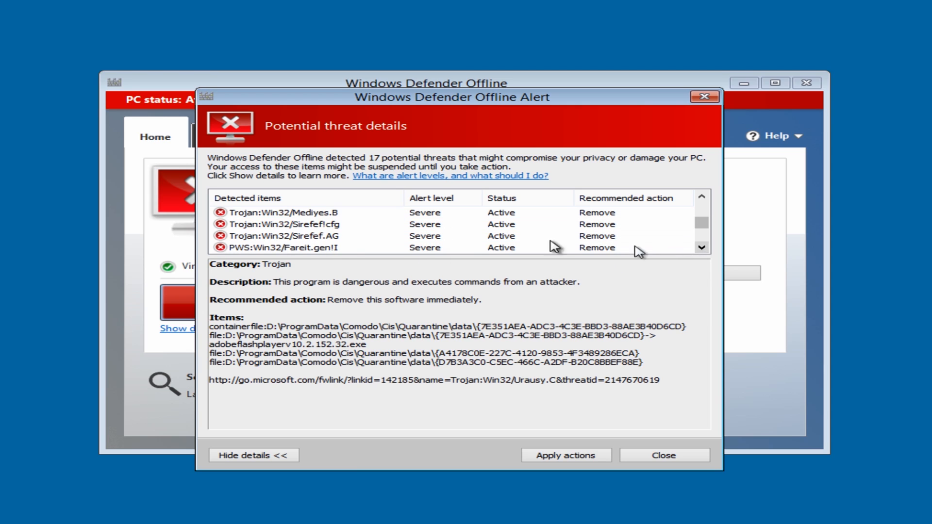
{"action": "left_click", "coordinate": [343, 217]}
{"action": "left_click", "coordinate": [312, 236]}
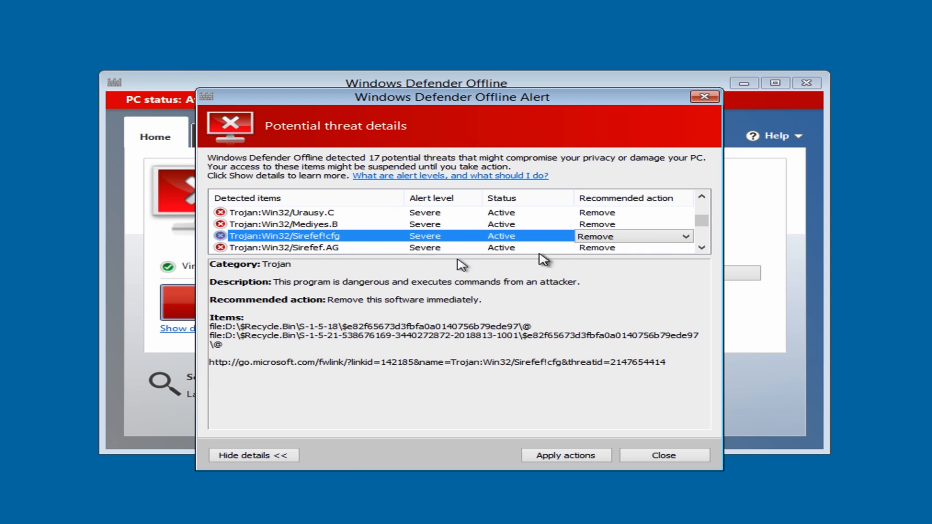
{"action": "left_click", "coordinate": [701, 248]}
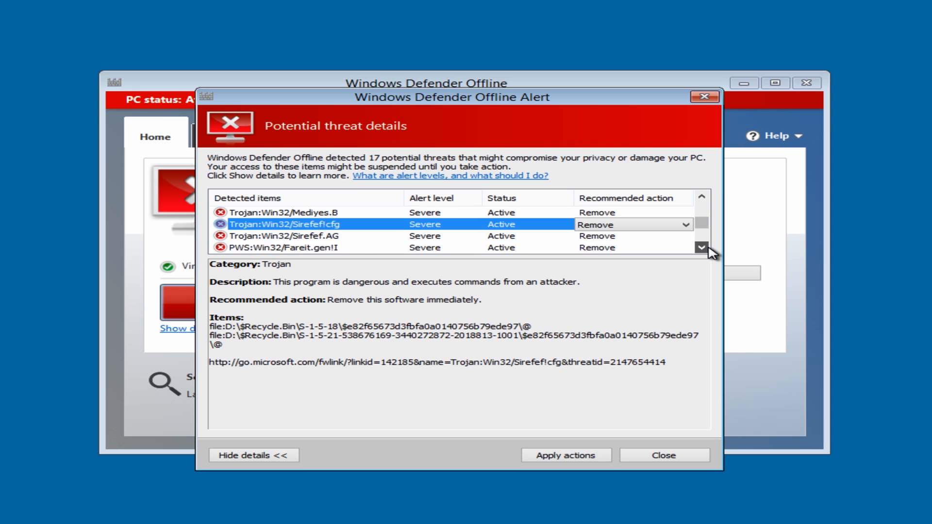
{"action": "left_click", "coordinate": [702, 248]}
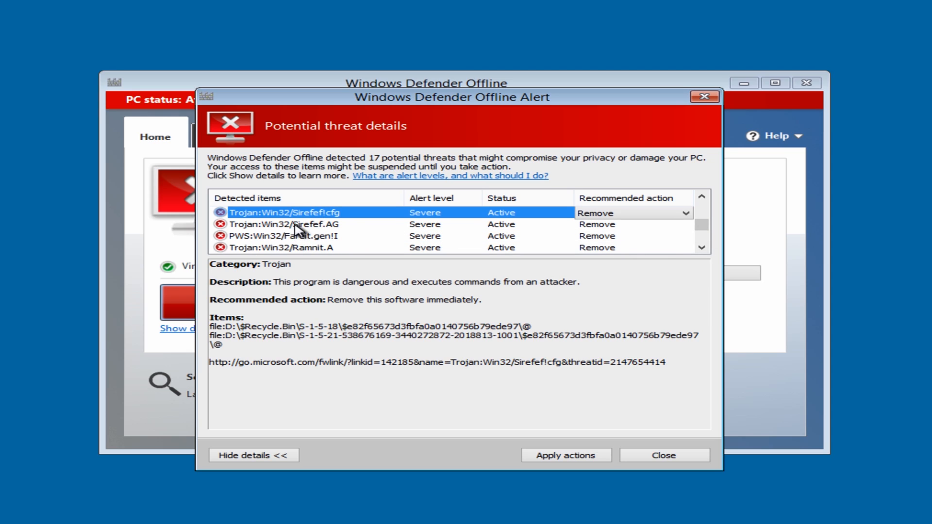
{"action": "left_click", "coordinate": [296, 225]}
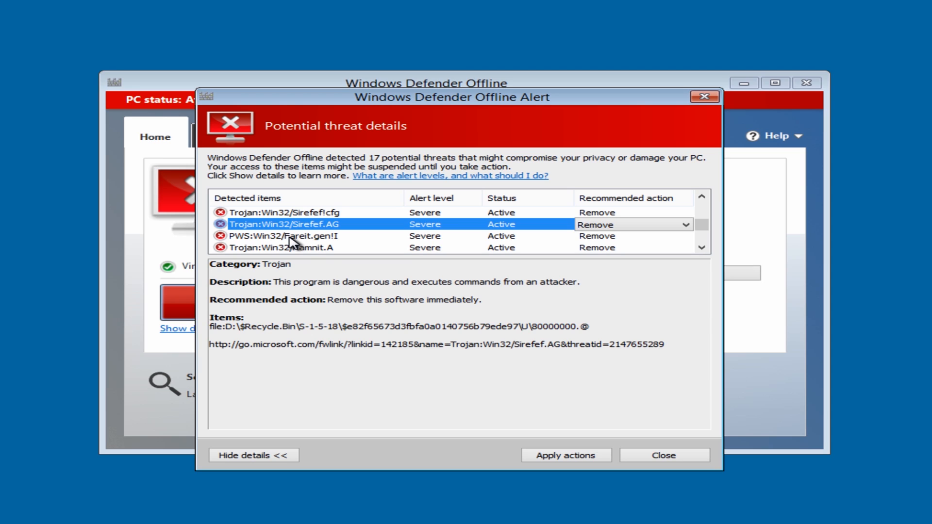
{"action": "left_click", "coordinate": [290, 238]}
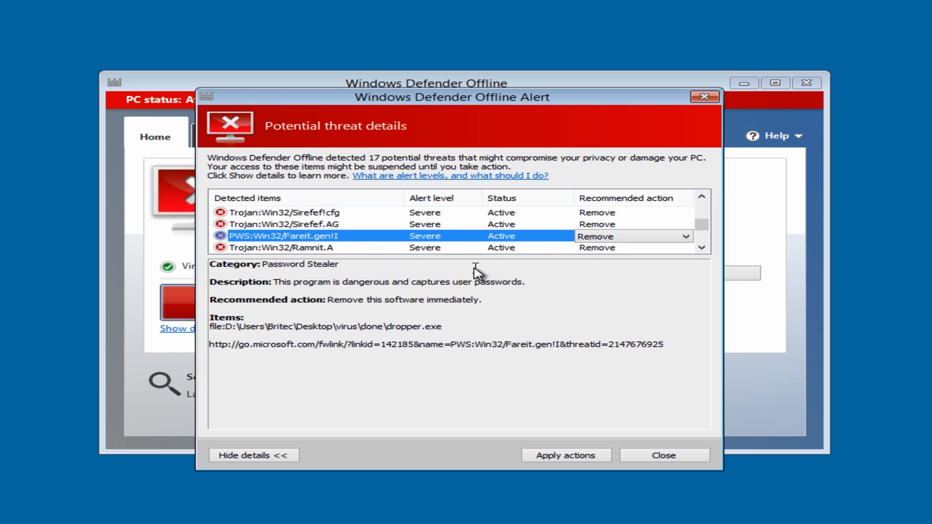
Examine the details of Trojan:Win32/Ramnit.A and Trojan:Win32/Sisproc
{"action": "left_click", "coordinate": [702, 248]}
{"action": "left_click", "coordinate": [702, 247]}
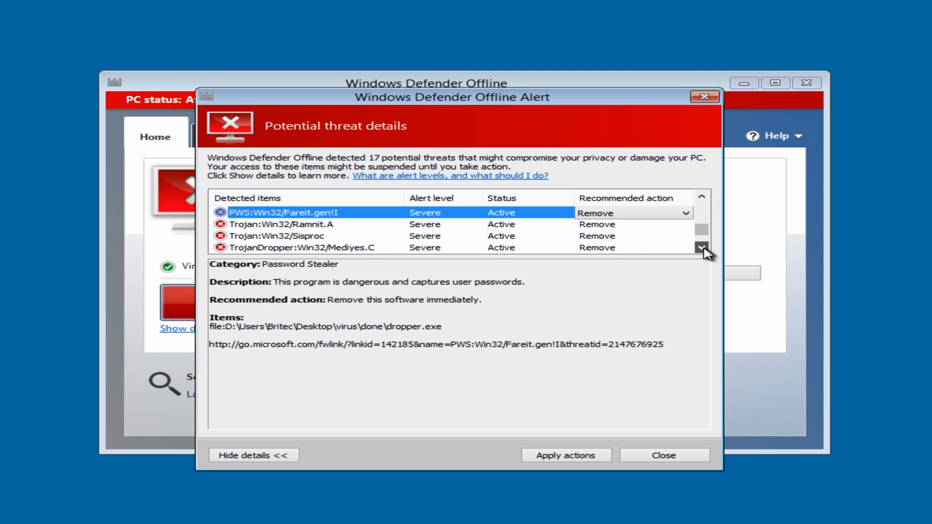
{"action": "mouse_move", "coordinate": [444, 238]}
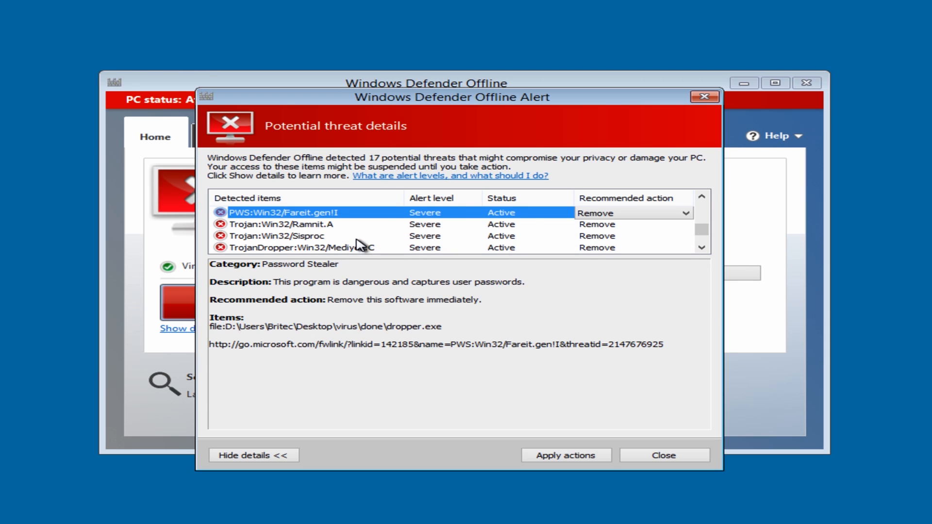
{"action": "left_click", "coordinate": [317, 225]}
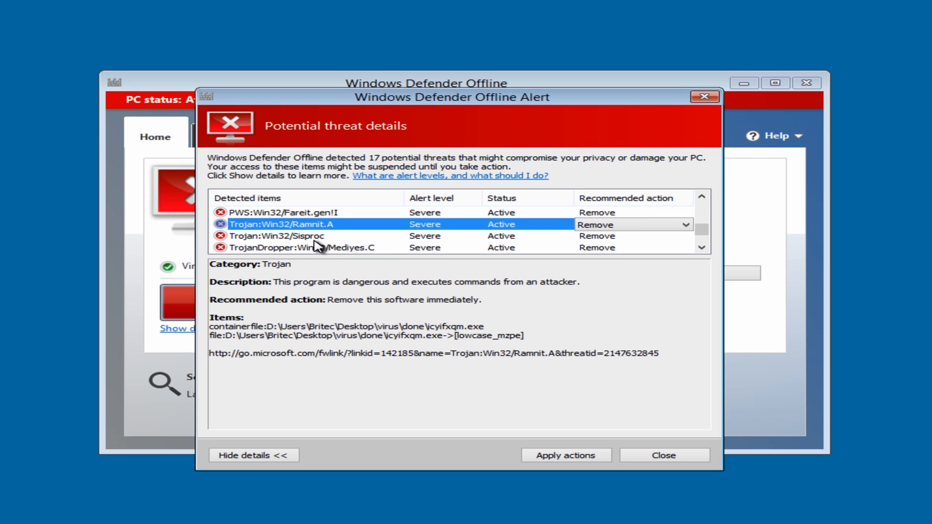
{"action": "left_click", "coordinate": [313, 238]}
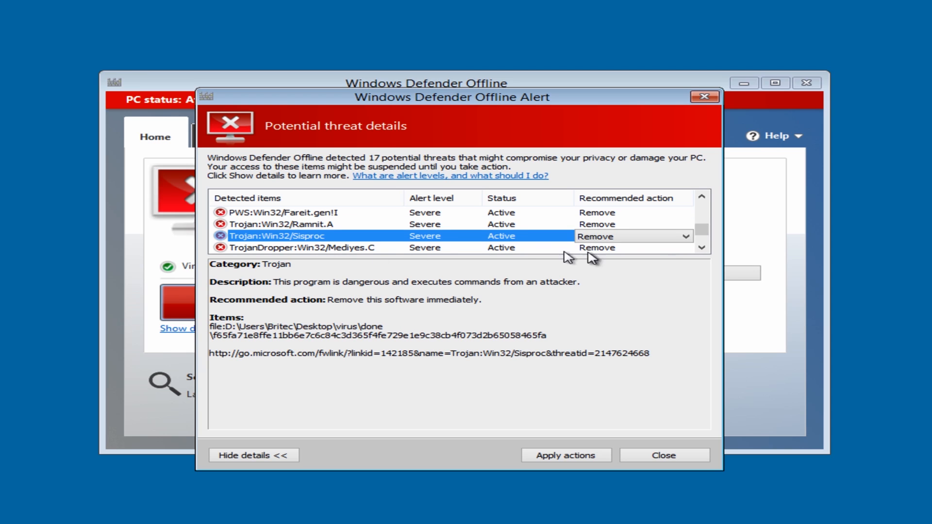
Examine the details of TrojanDropper:Win32/Mediyes.C and Trojan:Win32/Sirefef.AB, and read through the affected items of Backdoor:Win32/Misbot.A
{"action": "left_click", "coordinate": [702, 247]}
{"action": "left_click", "coordinate": [705, 248]}
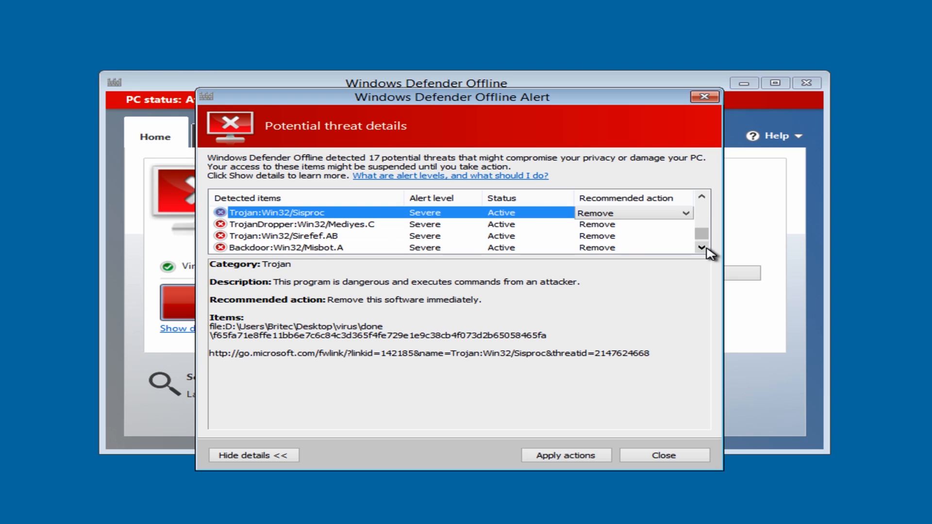
{"action": "left_click", "coordinate": [323, 225]}
{"action": "left_click", "coordinate": [309, 237]}
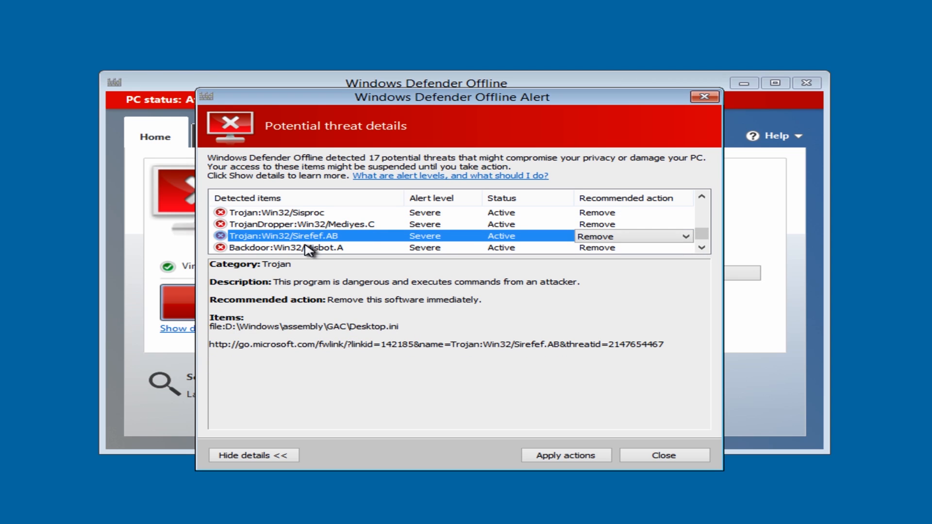
{"action": "left_click", "coordinate": [290, 249]}
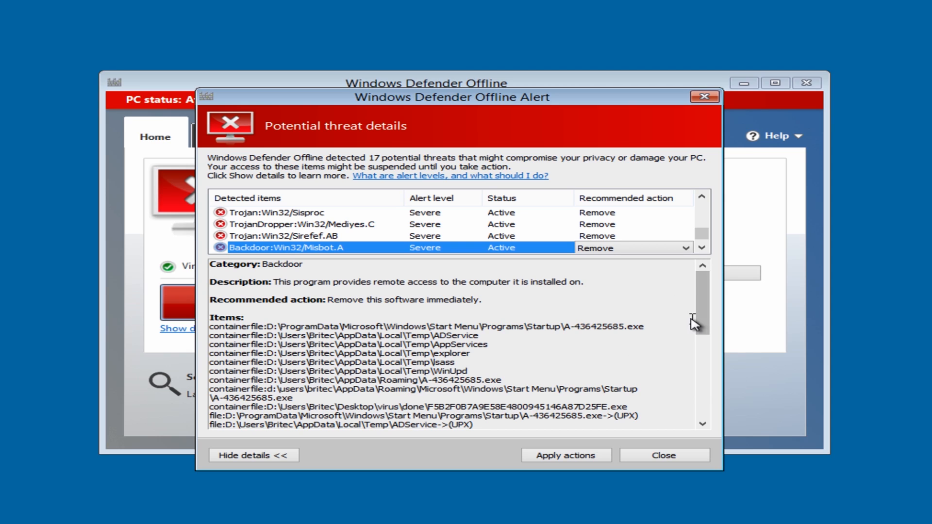
{"action": "left_click_drag", "start_coordinate": [704, 312], "coordinate": [704, 355]}
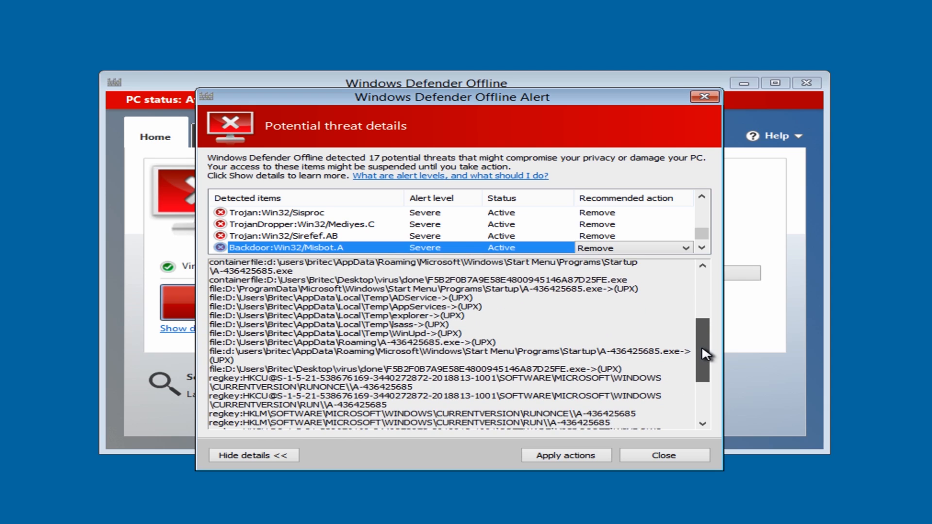
{"action": "left_click_drag", "start_coordinate": [702, 348], "coordinate": [690, 275]}
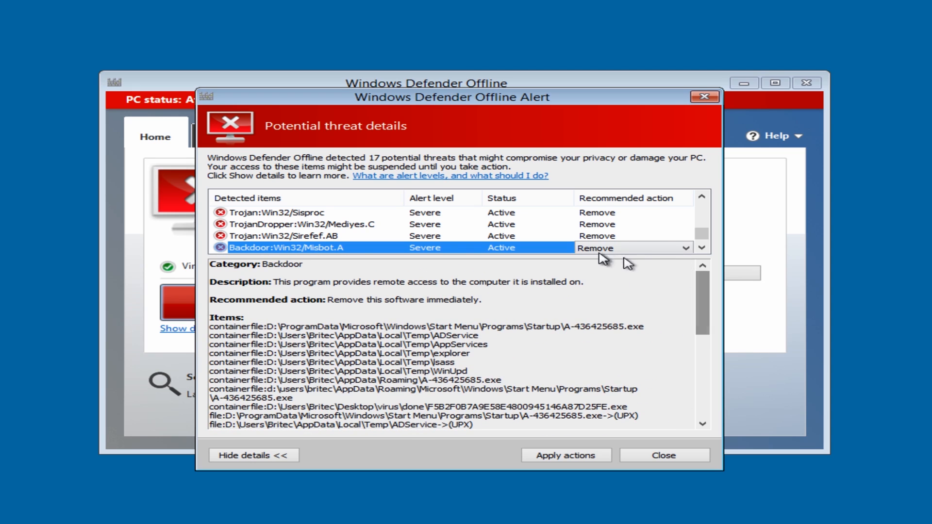
Apply the Remove action to all detected threats, review the statuses, and close the alert and Windows Defender Offline
{"action": "left_click_drag", "start_coordinate": [702, 236], "coordinate": [706, 199]}
{"action": "left_click", "coordinate": [555, 462]}
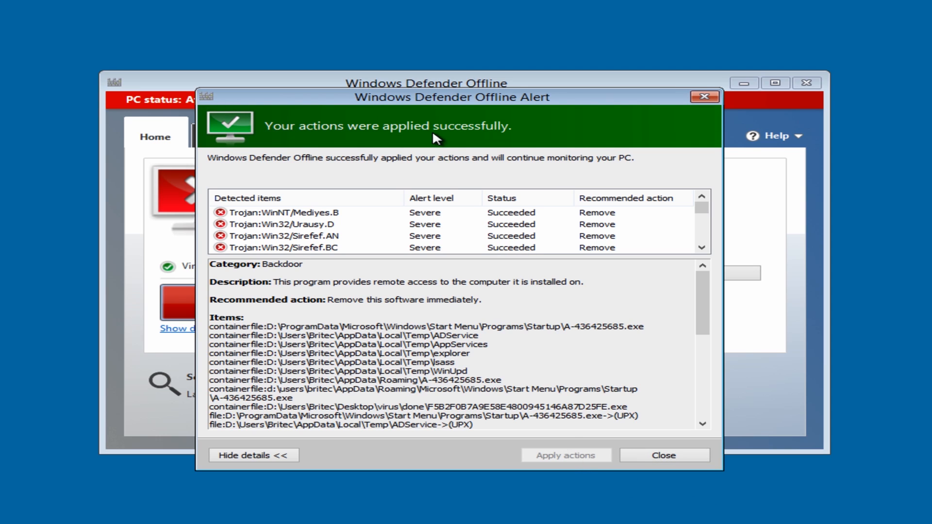
{"action": "left_click_drag", "start_coordinate": [701, 208], "coordinate": [701, 255]}
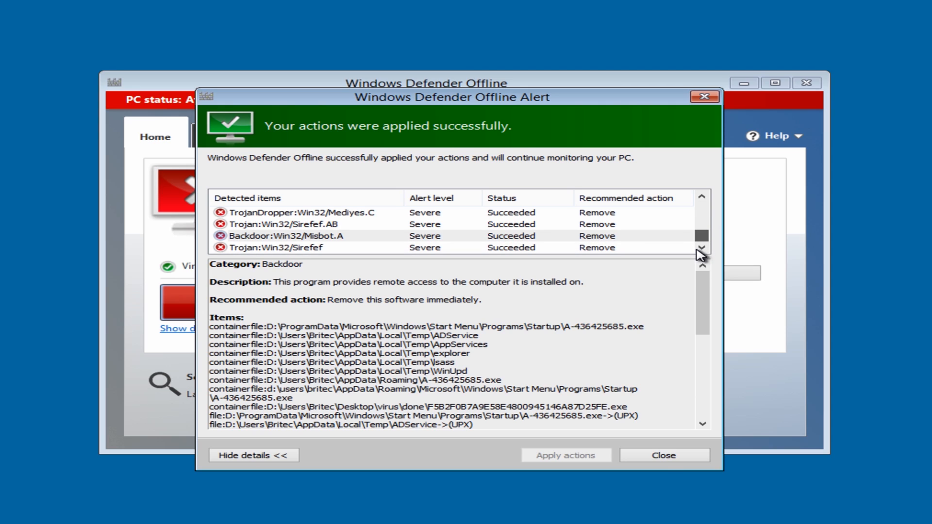
{"action": "left_click", "coordinate": [666, 460]}
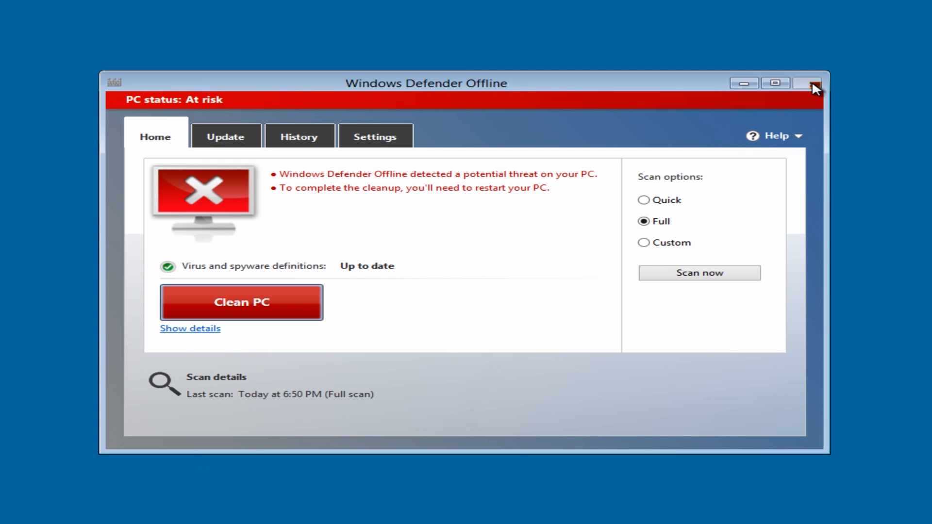
{"action": "left_click", "coordinate": [807, 83]}
{"action": "left_click", "coordinate": [444, 328]}
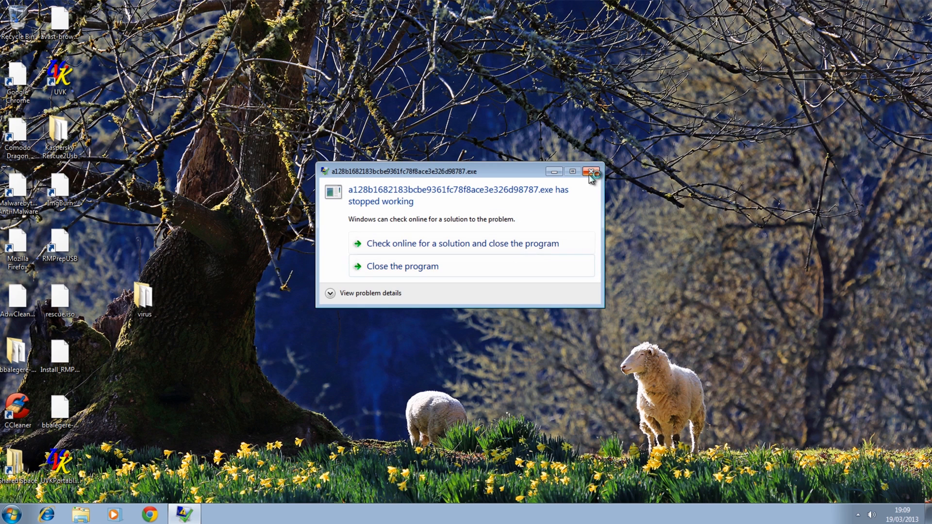
Dismiss the crashed program's error dialog and try to move the desktop's virus folder to the Recycle Bin
{"action": "left_click", "coordinate": [592, 171]}
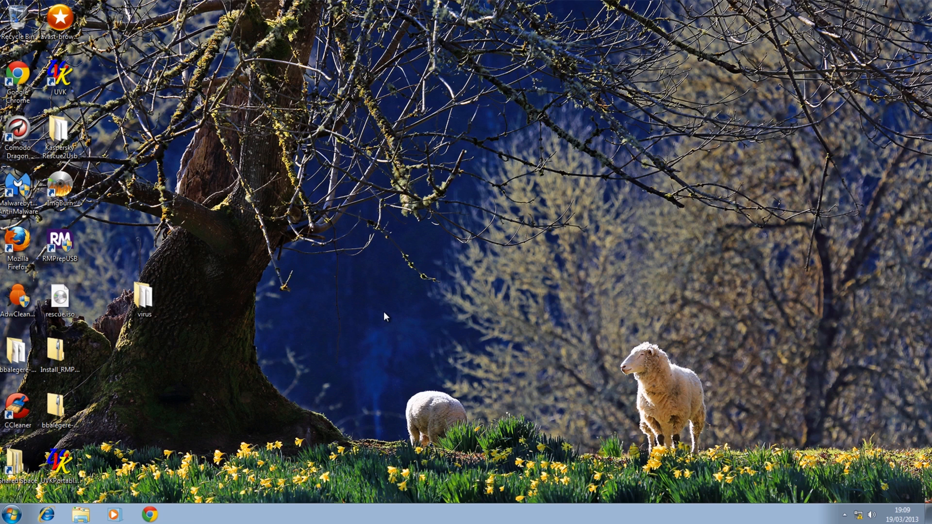
{"action": "right_click", "coordinate": [150, 297]}
{"action": "left_click", "coordinate": [202, 451]}
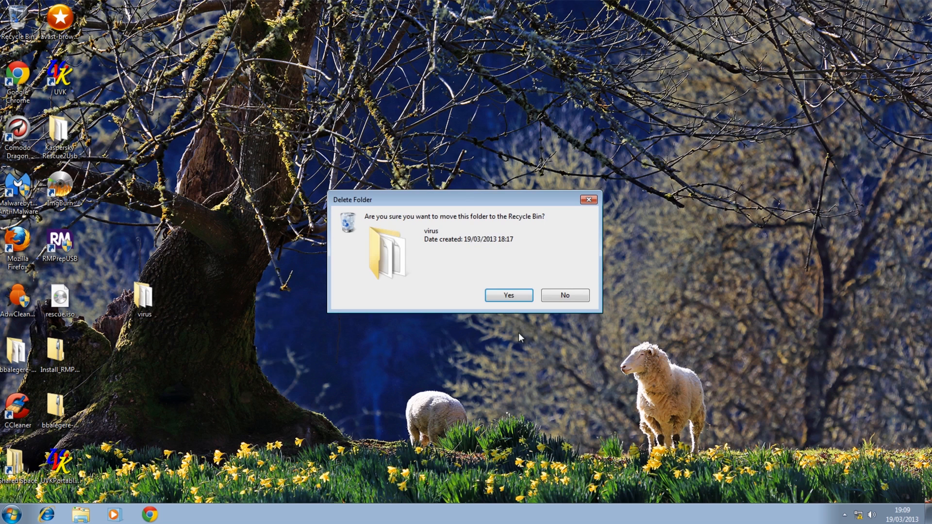
{"action": "left_click", "coordinate": [509, 297]}
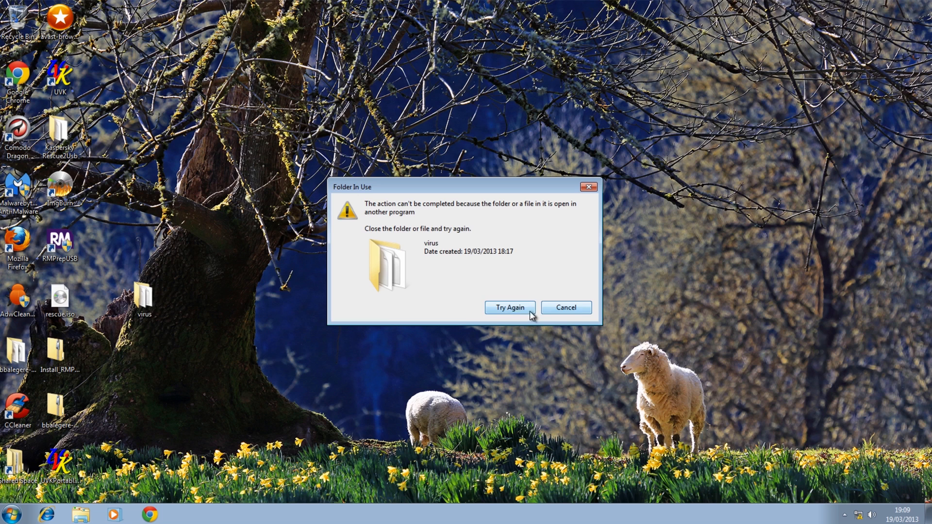
{"action": "left_click", "coordinate": [549, 307]}
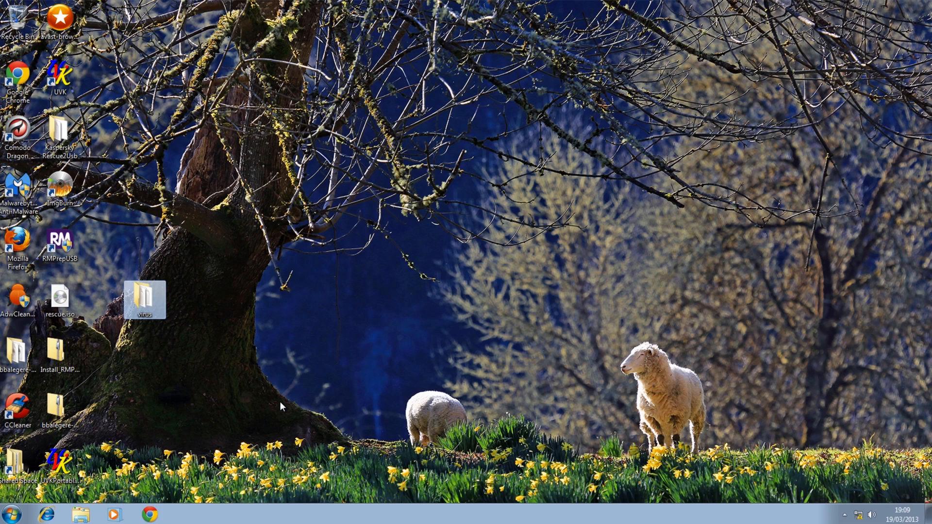
Start Malwarebytes Anti-Malware and update its outdated database
{"action": "left_click", "coordinate": [16, 185]}
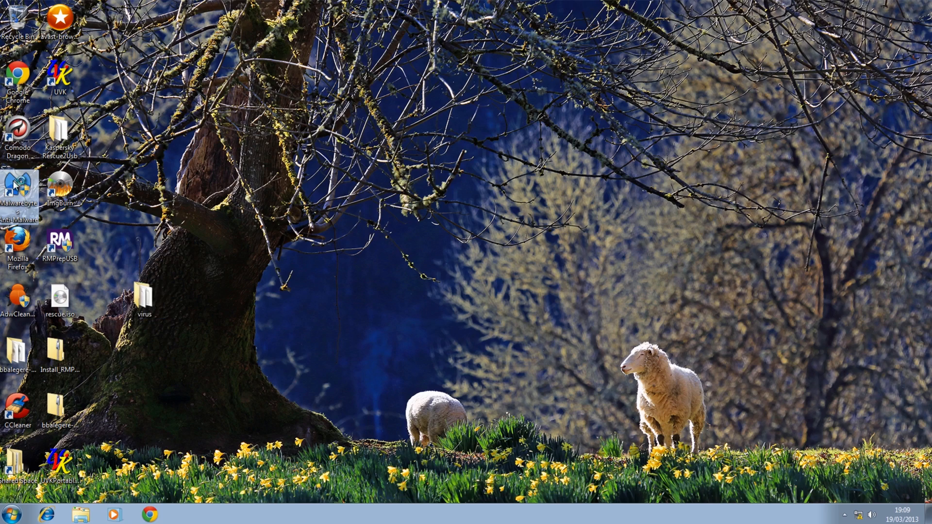
{"action": "double_click", "coordinate": [16, 185]}
{"action": "left_click", "coordinate": [502, 279]}
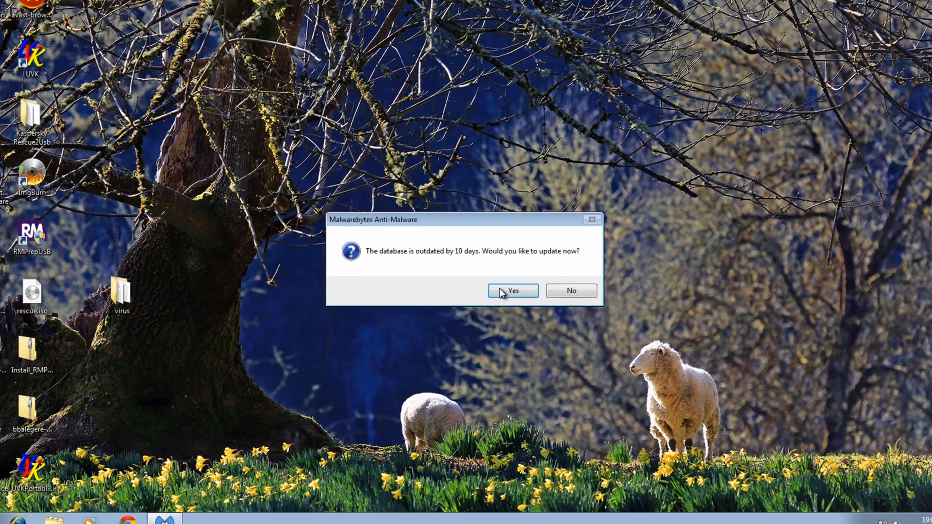
{"action": "left_click", "coordinate": [507, 291]}
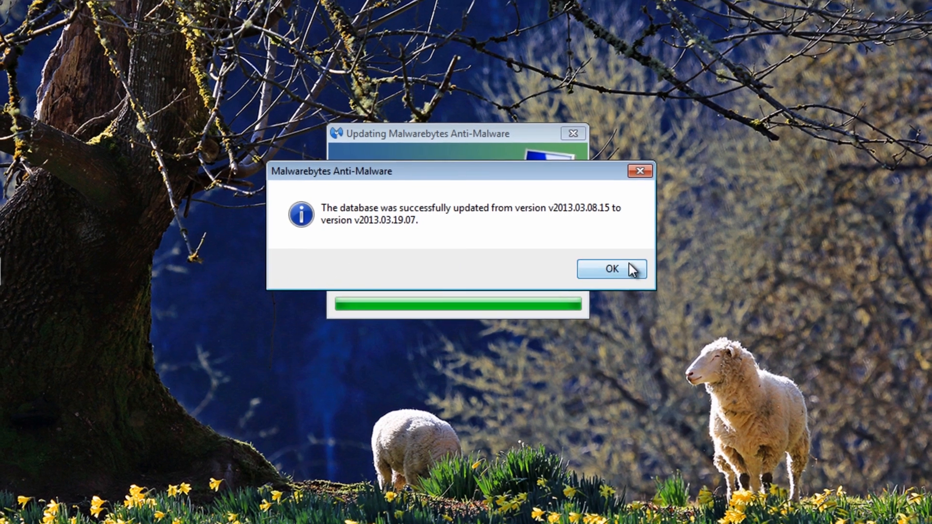
{"action": "left_click", "coordinate": [627, 265]}
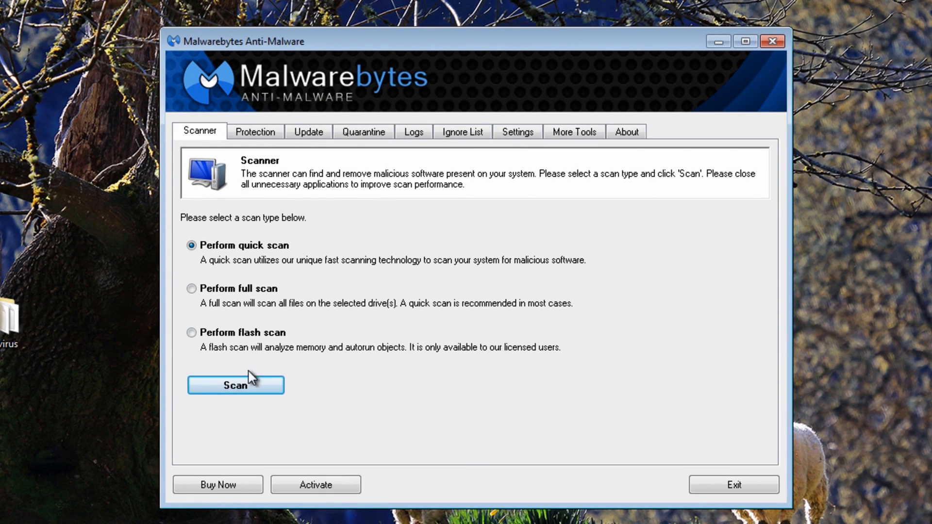
Run a quick scan with Malwarebytes and display the list of detected objects
{"action": "left_click", "coordinate": [249, 385]}
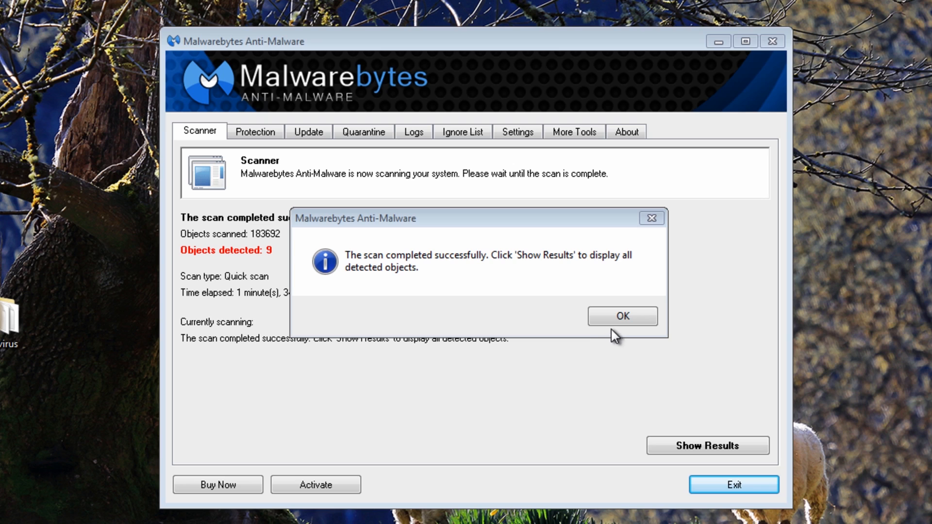
{"action": "left_click", "coordinate": [620, 317]}
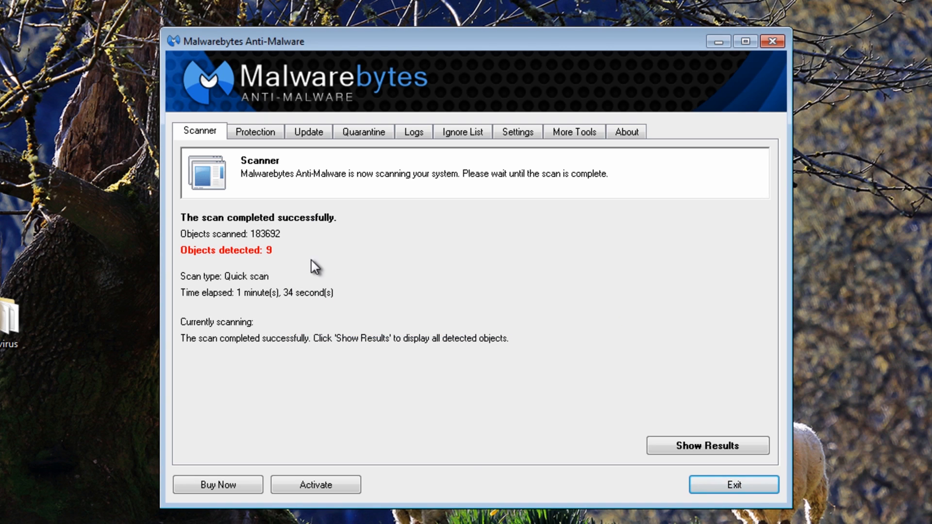
{"action": "left_click", "coordinate": [695, 443]}
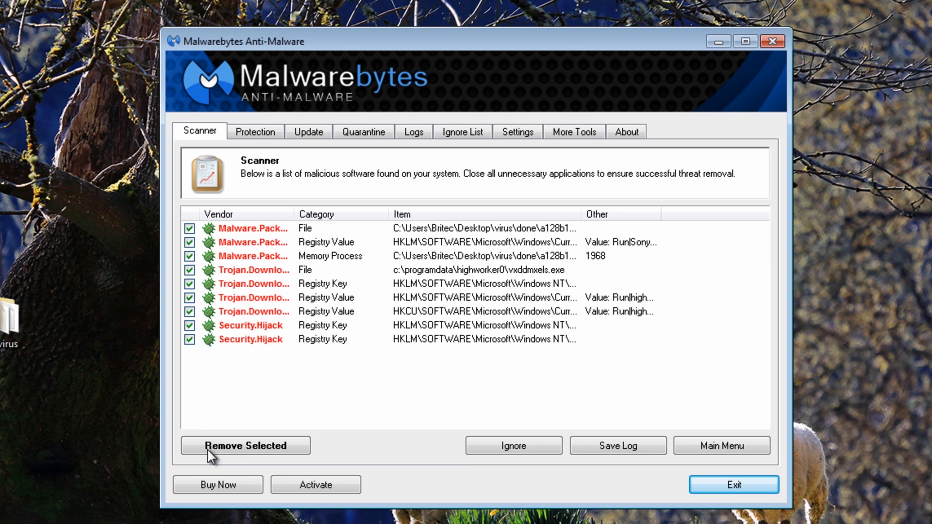
Remove all the checked malicious objects and restart the system to finish the removal
{"action": "left_click", "coordinate": [269, 444]}
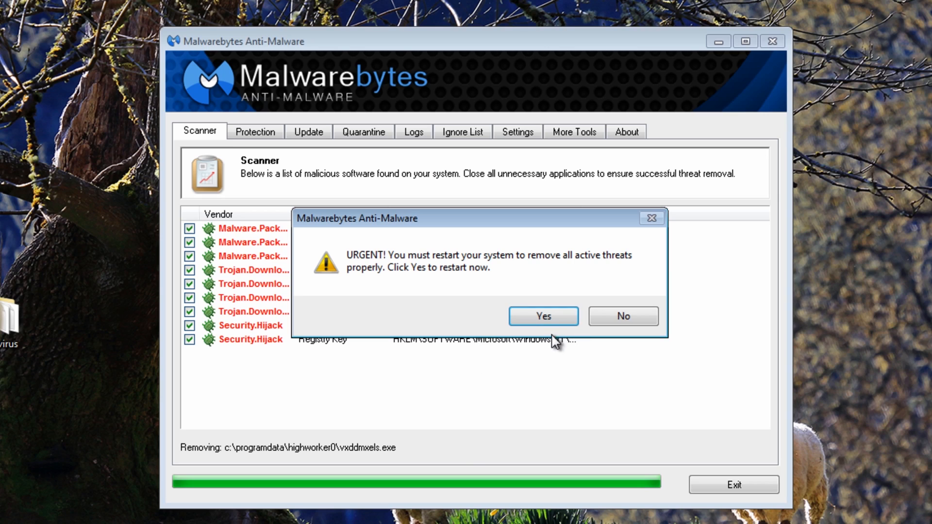
{"action": "left_click", "coordinate": [547, 318]}
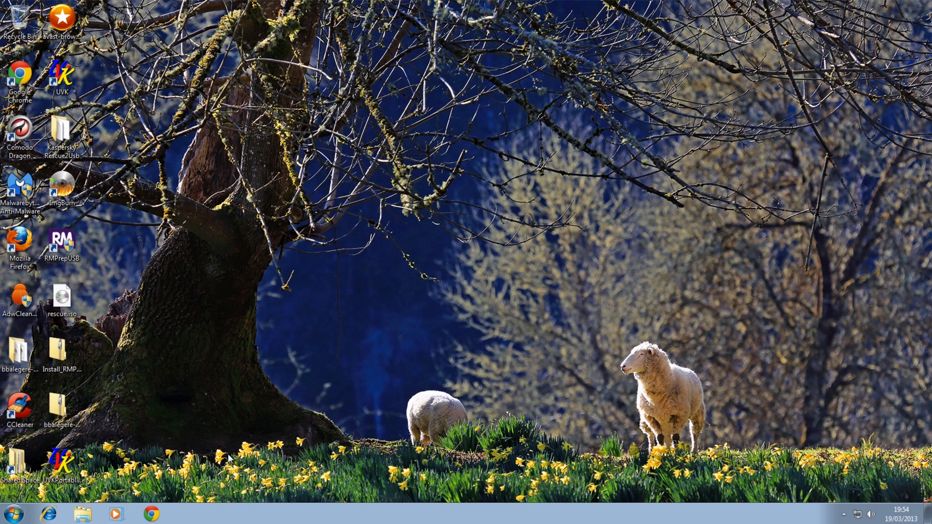
In Chrome, find the SurfRight site by searching Google for hitmanpro, and try to download HitmanPro from its home page
{"action": "left_click", "coordinate": [152, 514]}
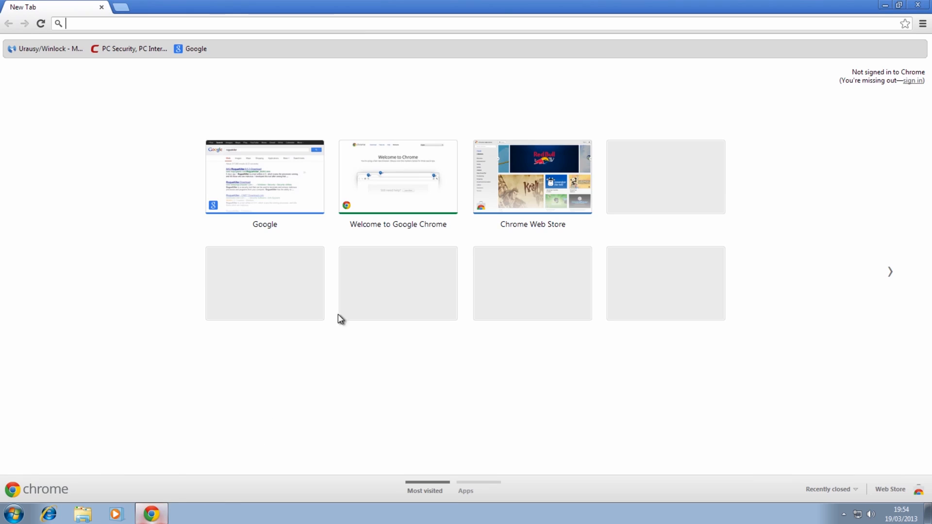
{"action": "left_click", "coordinate": [197, 49]}
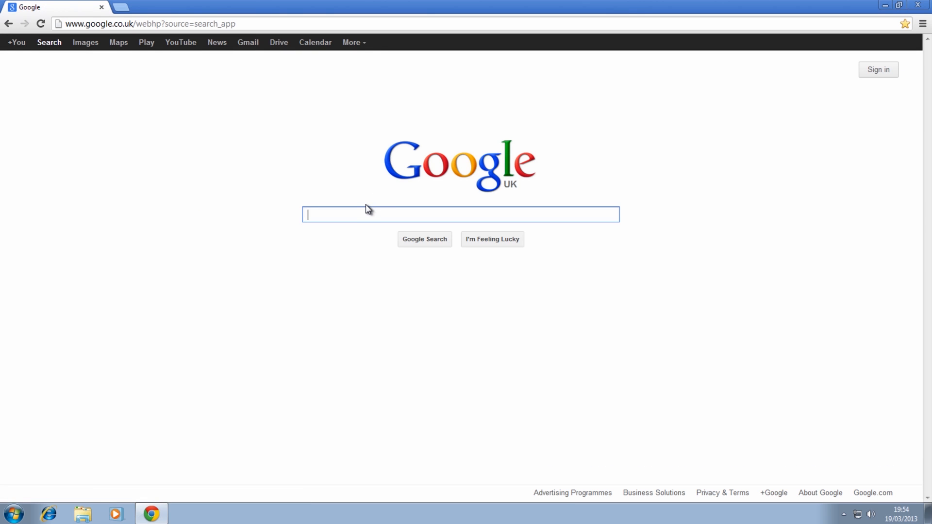
{"action": "type", "text": "hitmanpro"}
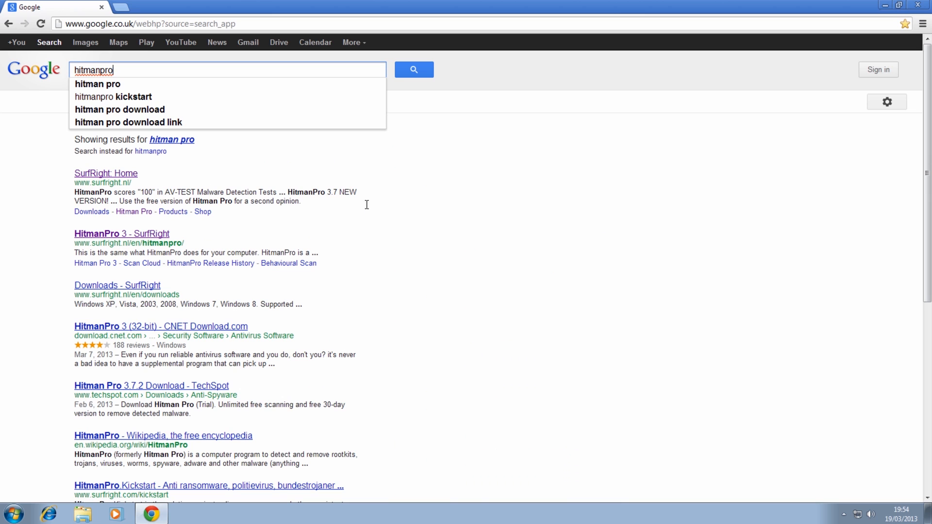
{"action": "left_click", "coordinate": [93, 174]}
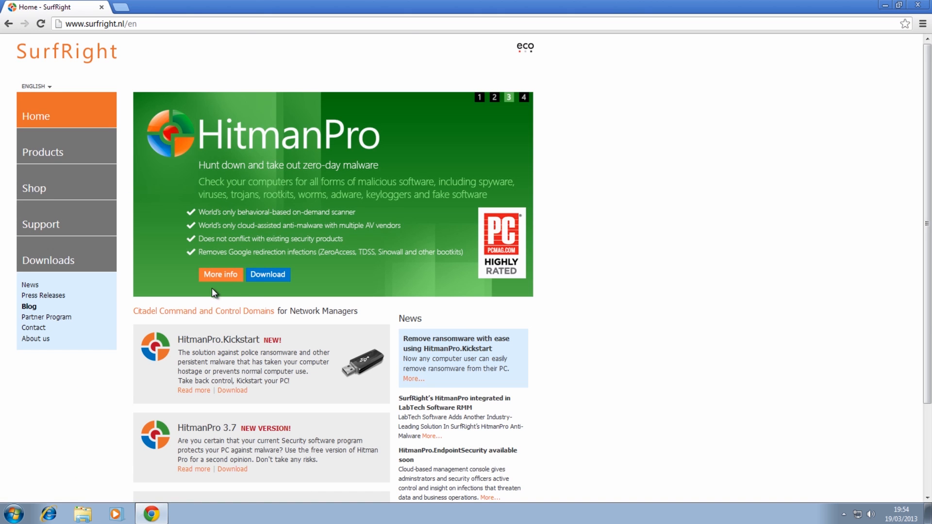
{"action": "left_click", "coordinate": [262, 277]}
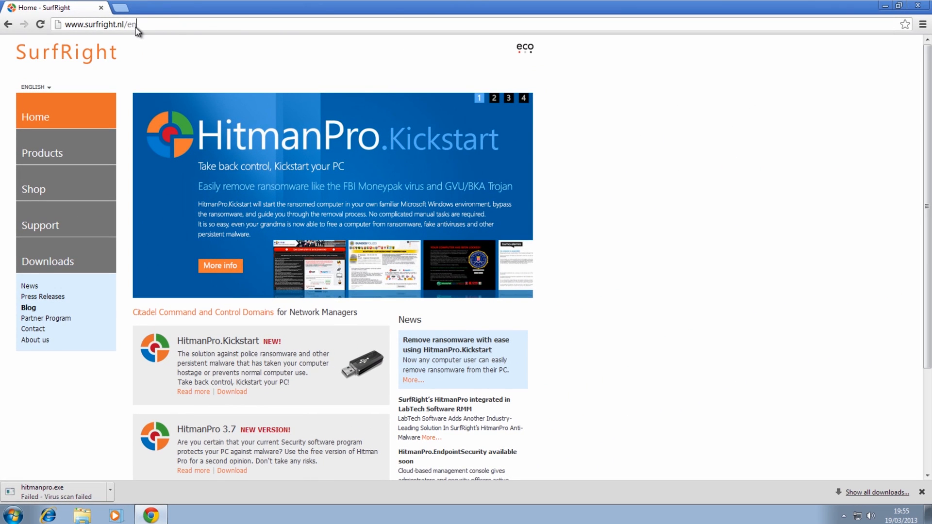
{"action": "right_click", "coordinate": [136, 30]}
{"action": "left_click", "coordinate": [162, 62]}
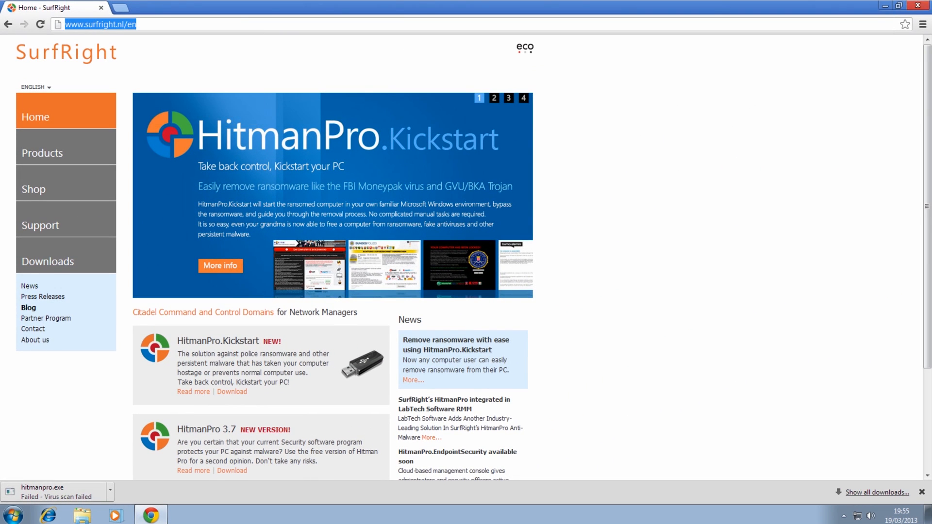
{"action": "left_click", "coordinate": [919, 7]}
{"action": "left_click", "coordinate": [46, 516]}
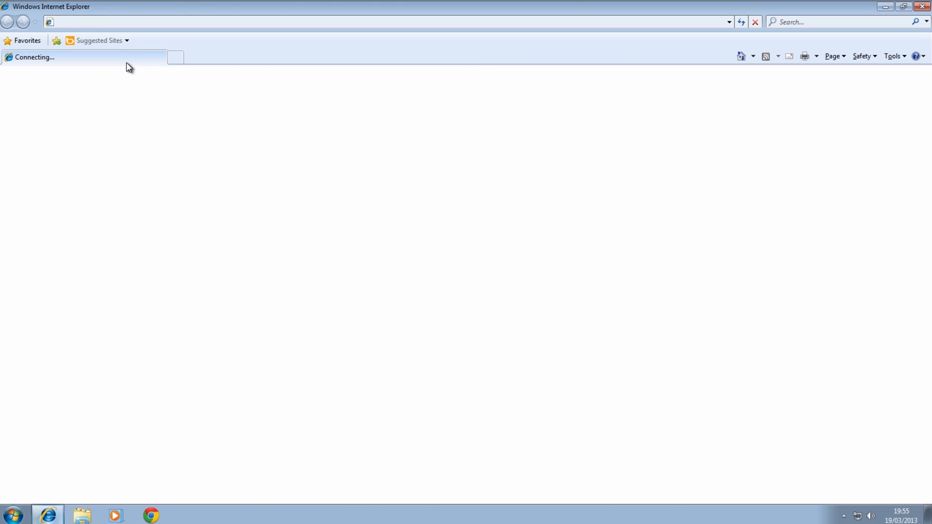
{"action": "right_click", "coordinate": [121, 24]}
{"action": "left_click", "coordinate": [146, 69]}
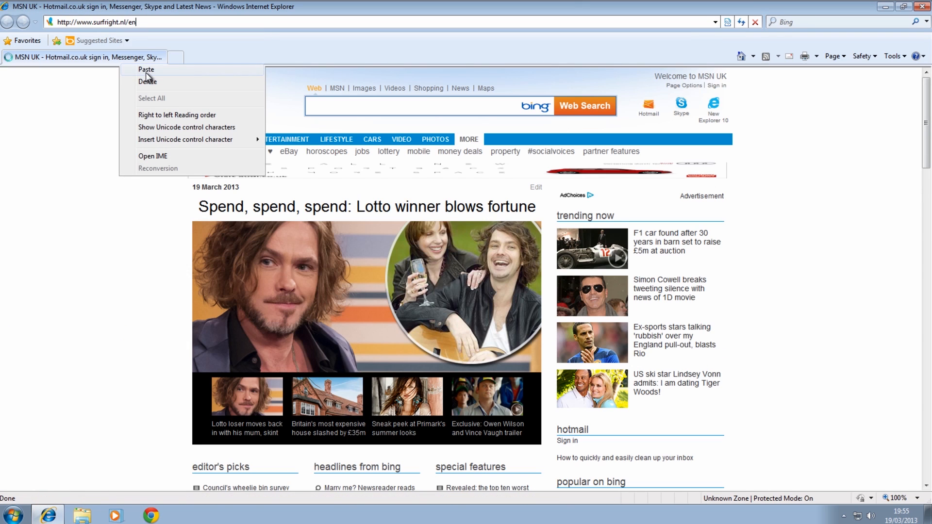
{"action": "key", "text": "Return"}
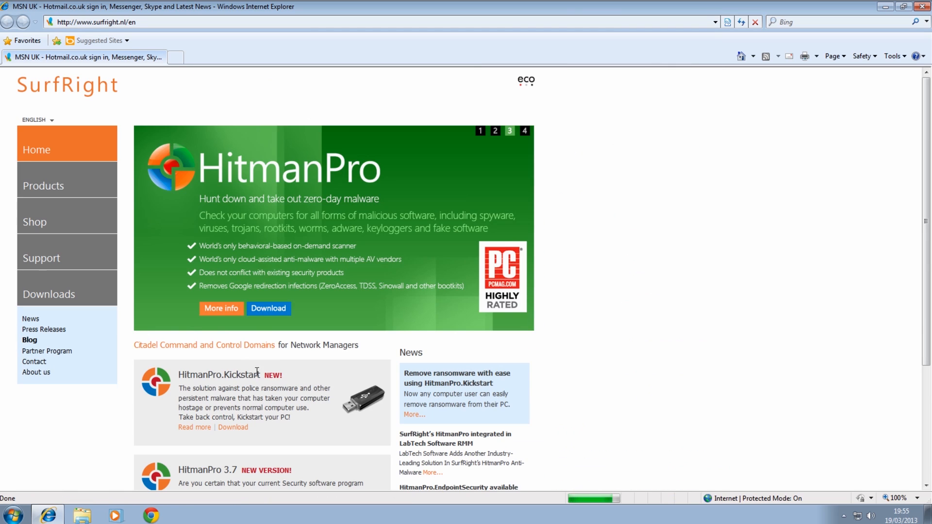
Try to run hitmanpro.exe directly from the SurfRight download, and decline making Internet Explorer the default browser
{"action": "left_click", "coordinate": [270, 311]}
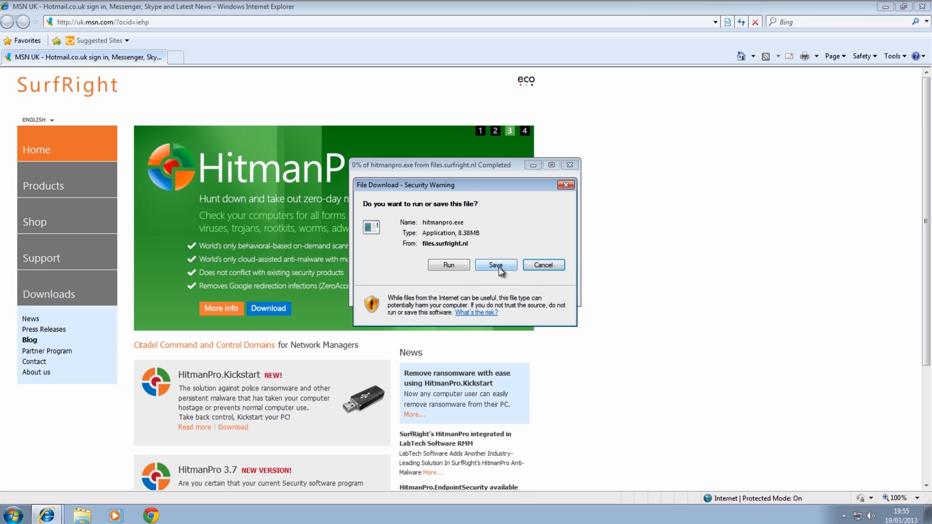
{"action": "left_click", "coordinate": [449, 266]}
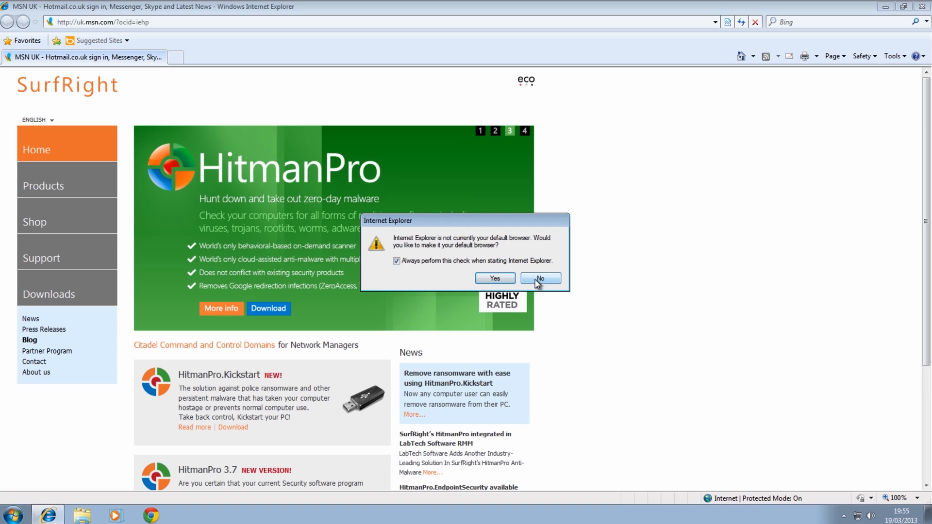
{"action": "left_click", "coordinate": [536, 280]}
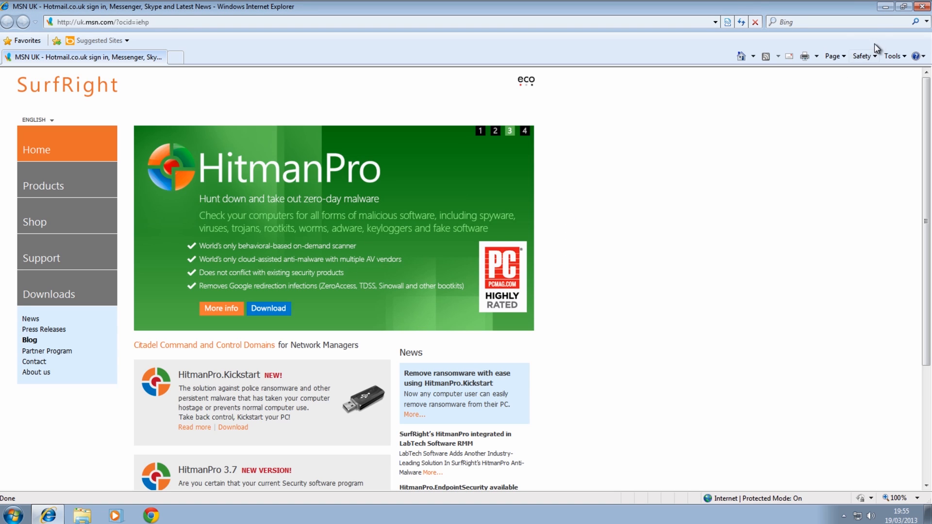
Download HitmanPro again, saving hitmanpro.exe to the Desktop, and close Internet Explorer
{"action": "left_click", "coordinate": [281, 310]}
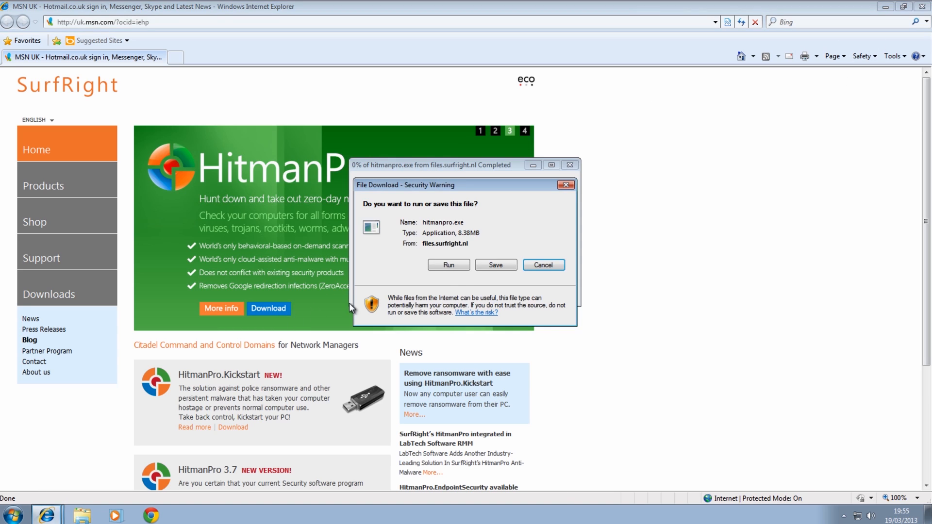
{"action": "left_click", "coordinate": [495, 265]}
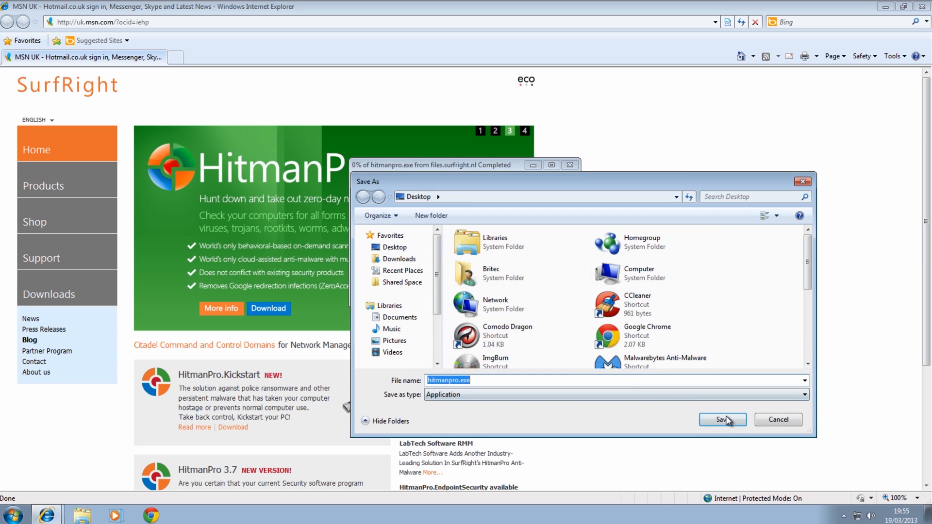
{"action": "left_click", "coordinate": [725, 420]}
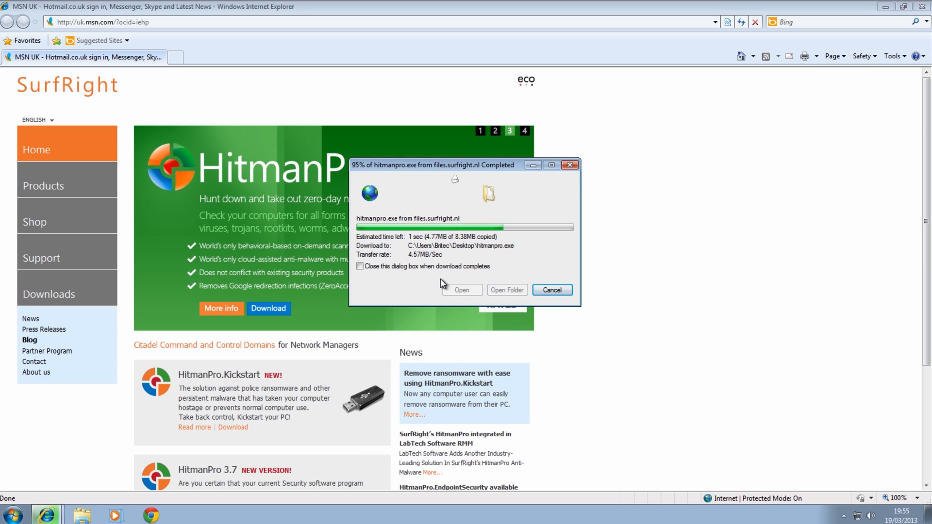
{"action": "left_click", "coordinate": [921, 6]}
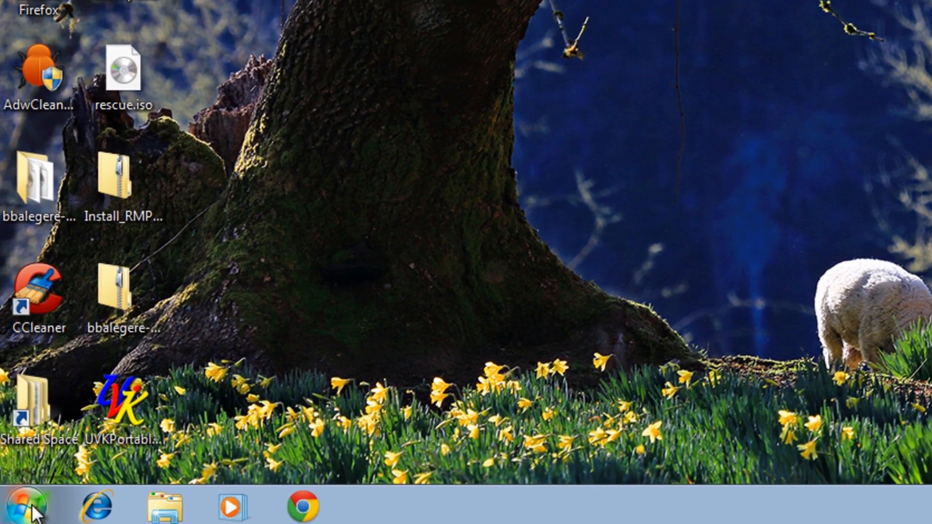
Restart the computer from Windows to boot from the XBOOT DVD
{"action": "left_click", "coordinate": [30, 507]}
{"action": "left_click", "coordinate": [384, 449]}
{"action": "left_click", "coordinate": [441, 420]}
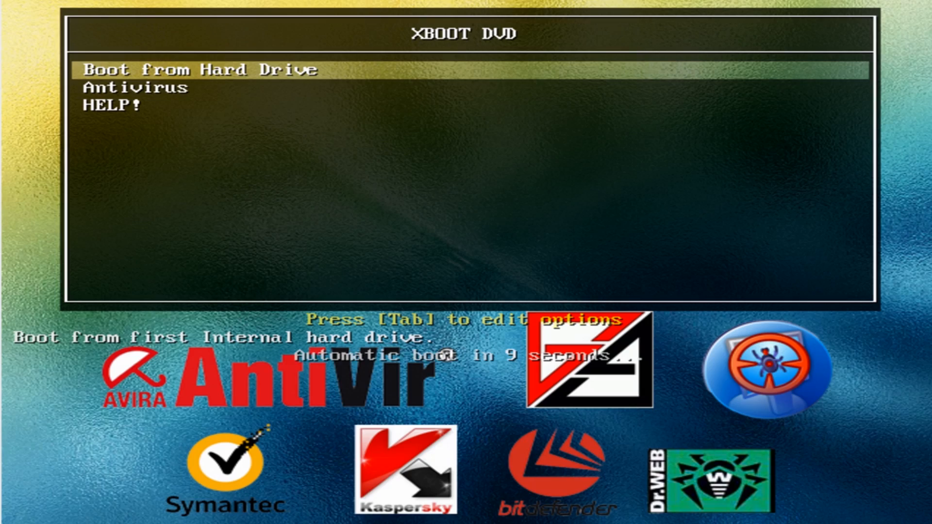
Launch Kaspersky Rescue Disk from the Antivirus category of the XBOOT DVD
{"action": "key", "text": "Down"}
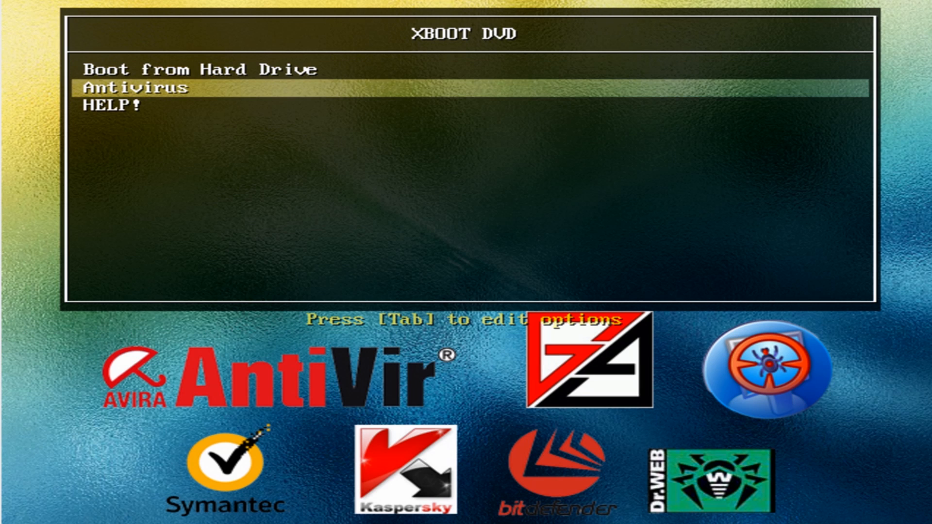
{"action": "key", "text": "Return"}
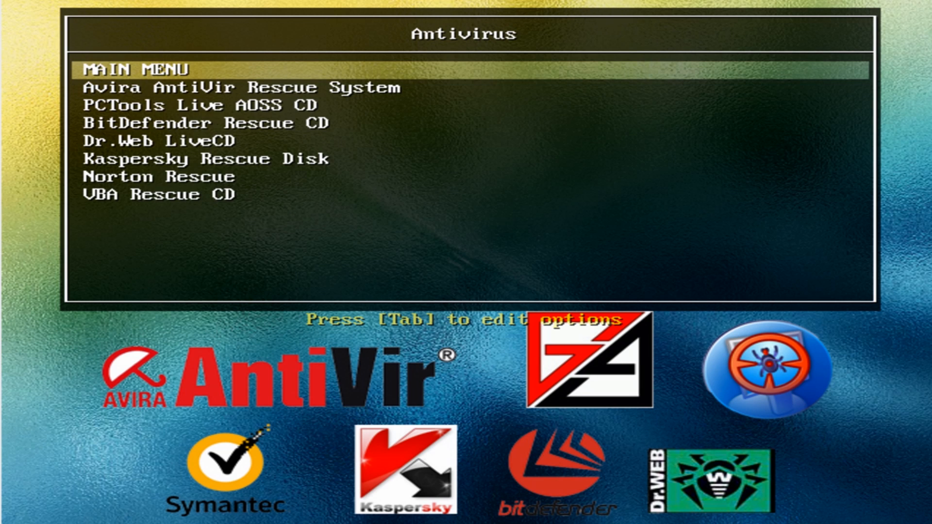
{"action": "key", "text": "Down"}
{"action": "key", "text": "Down"}
{"action": "key", "text": "Down"}
{"action": "key", "text": "Down"}
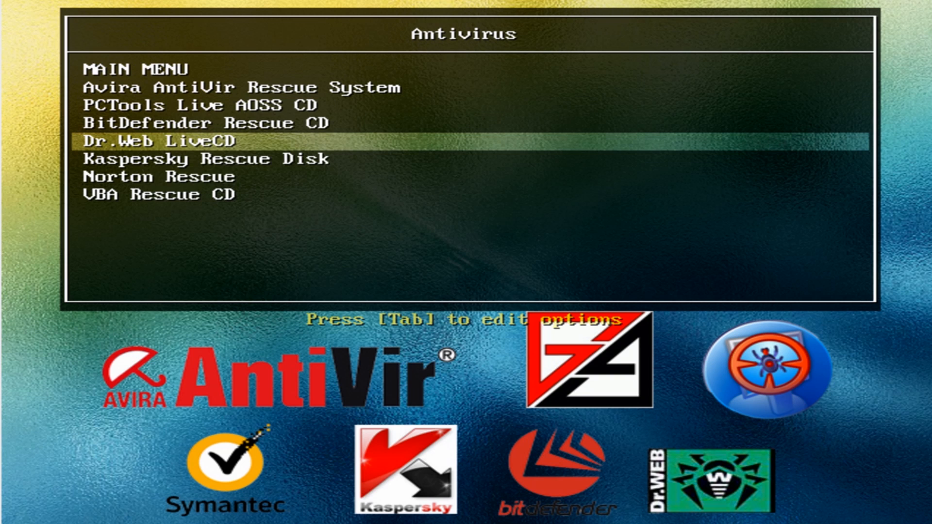
{"action": "key", "text": "Down"}
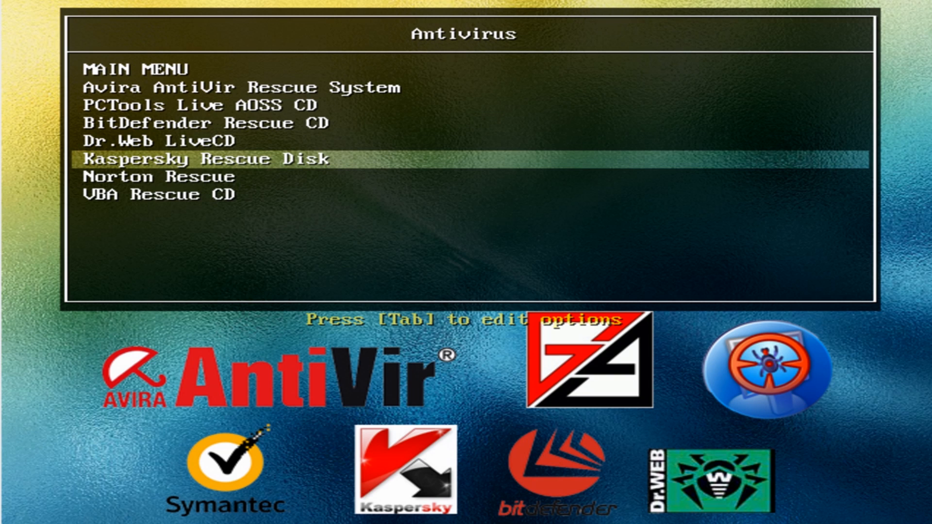
{"action": "key", "text": "Return"}
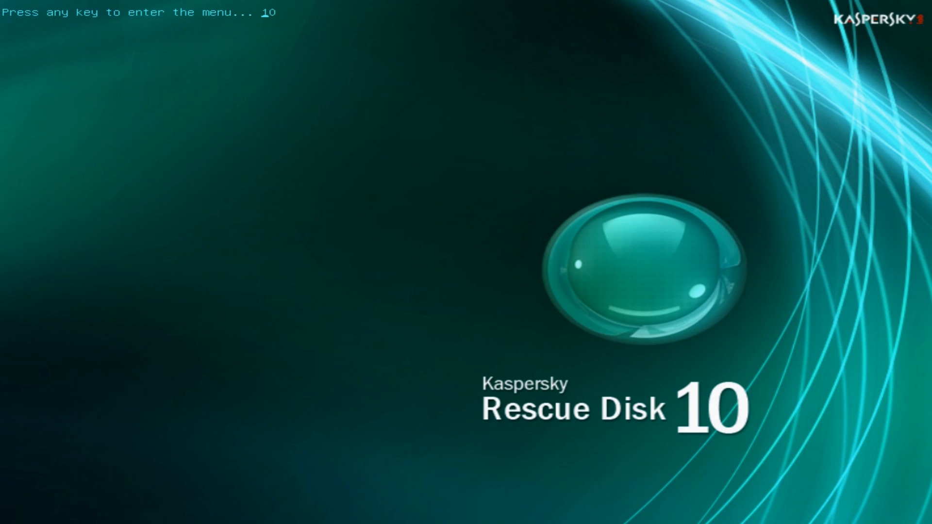
Enter the Kaspersky Rescue Disk boot menu and start it in Graphic Mode
{"action": "key", "text": "Return"}
{"action": "key", "text": "Return"}
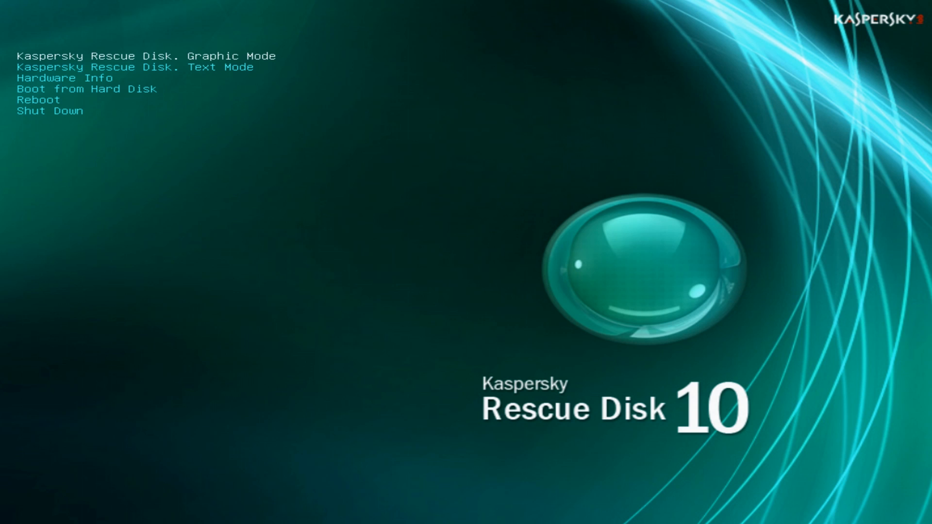
{"action": "key", "text": "Return"}
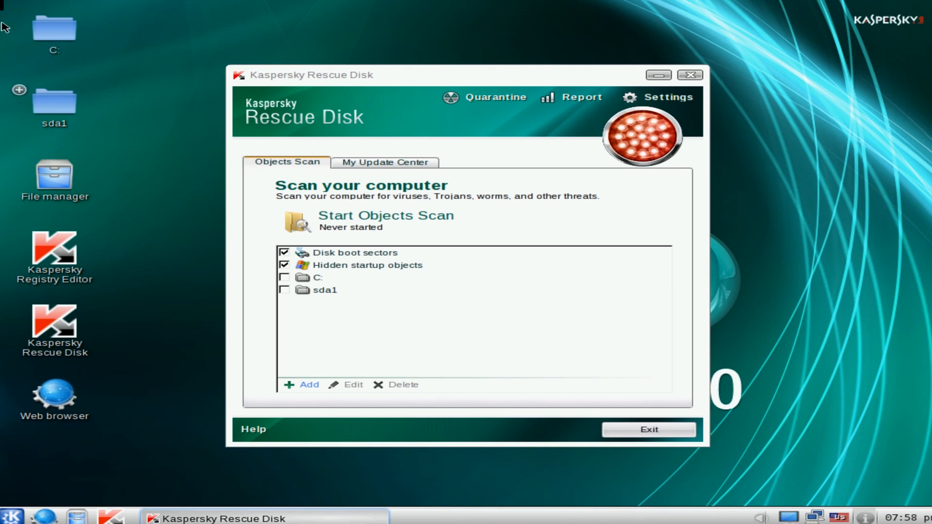
Open the rescue environment's web browser, close the duplicate Konqueror window and maximize the remaining one
{"action": "mouse_move", "coordinate": [60, 36]}
{"action": "left_click", "coordinate": [58, 398]}
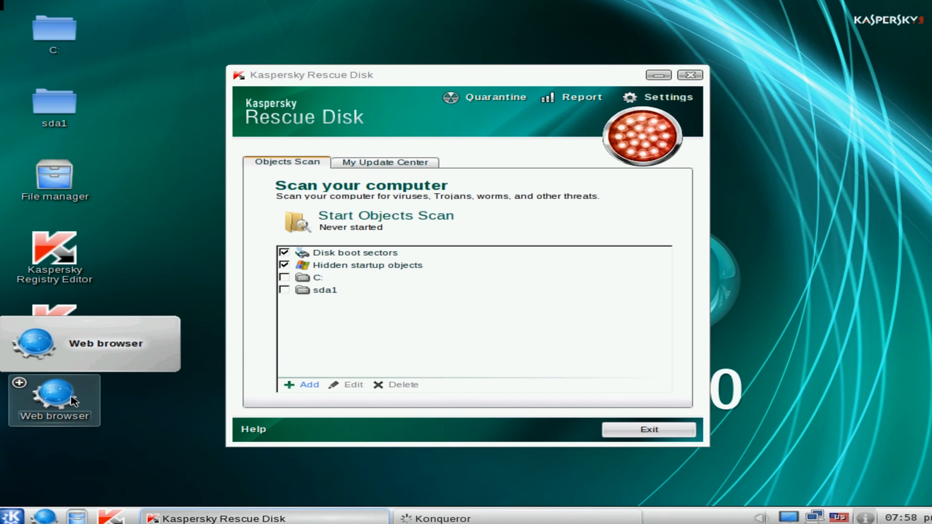
{"action": "left_click", "coordinate": [67, 400]}
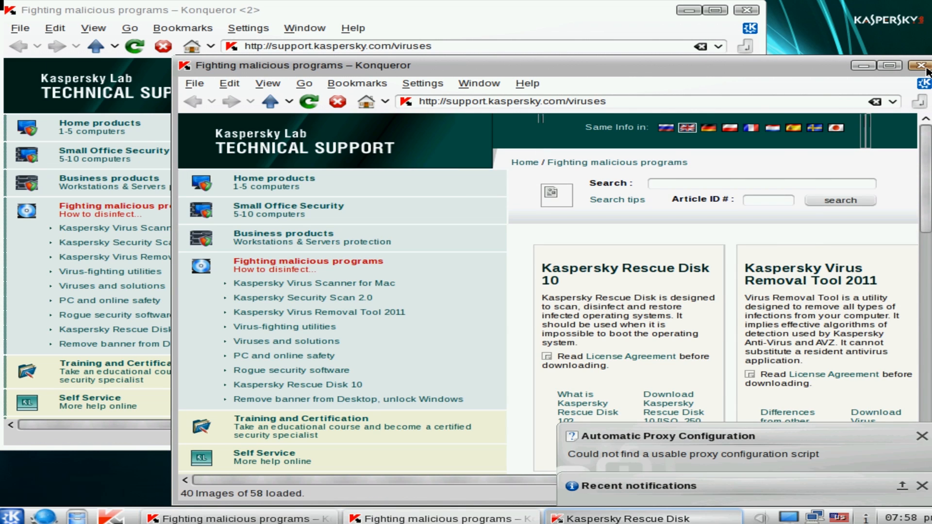
{"action": "left_click", "coordinate": [921, 68]}
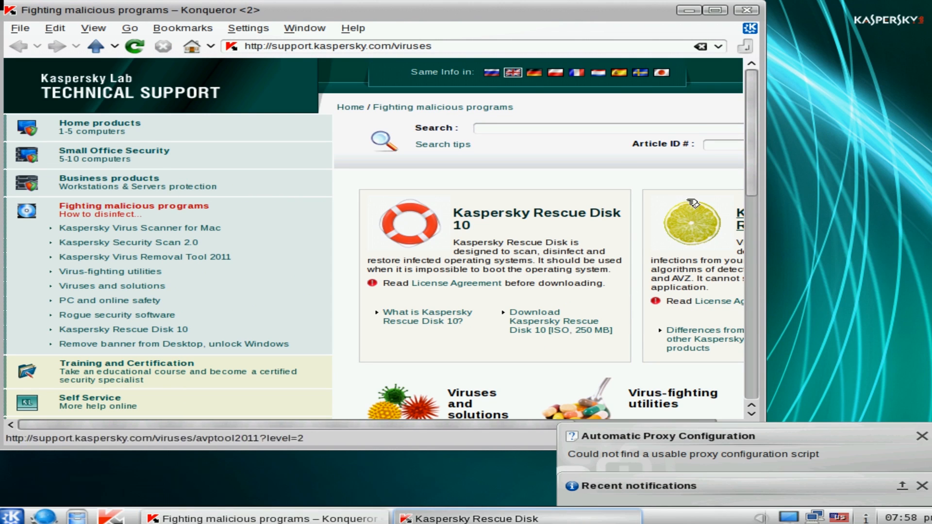
{"action": "left_click", "coordinate": [715, 10]}
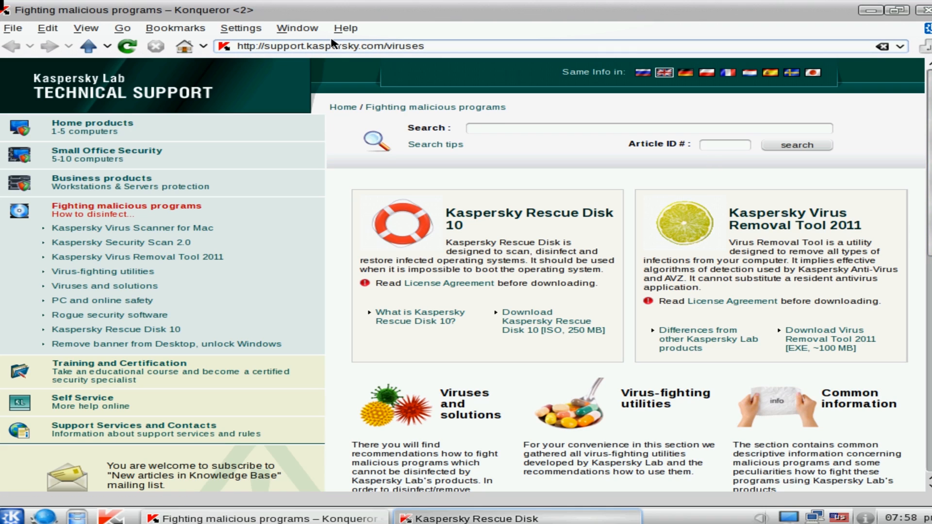
Replace the Kaspersky support address in the browser and go to google.com
{"action": "left_click", "coordinate": [394, 45]}
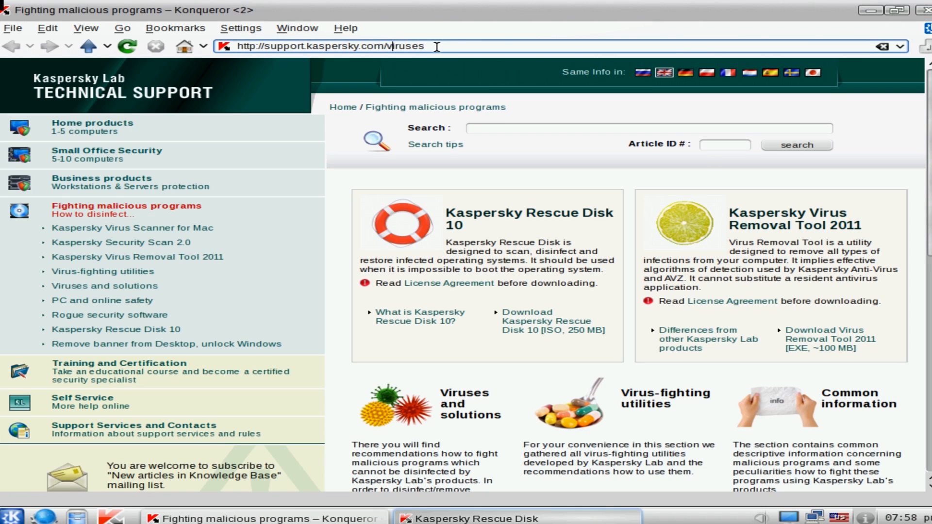
{"action": "left_click_drag", "start_coordinate": [436, 47], "coordinate": [266, 43]}
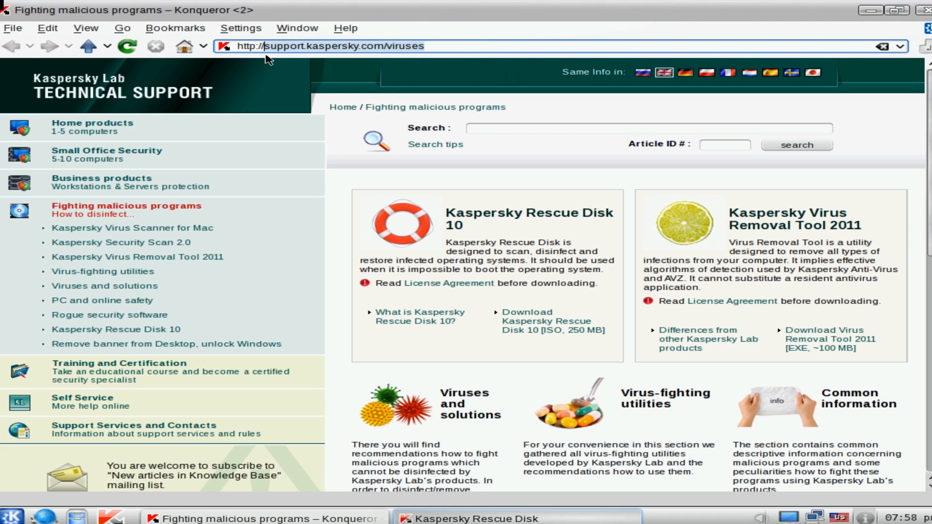
{"action": "type", "text": "google.com"}
{"action": "key", "text": "Return"}
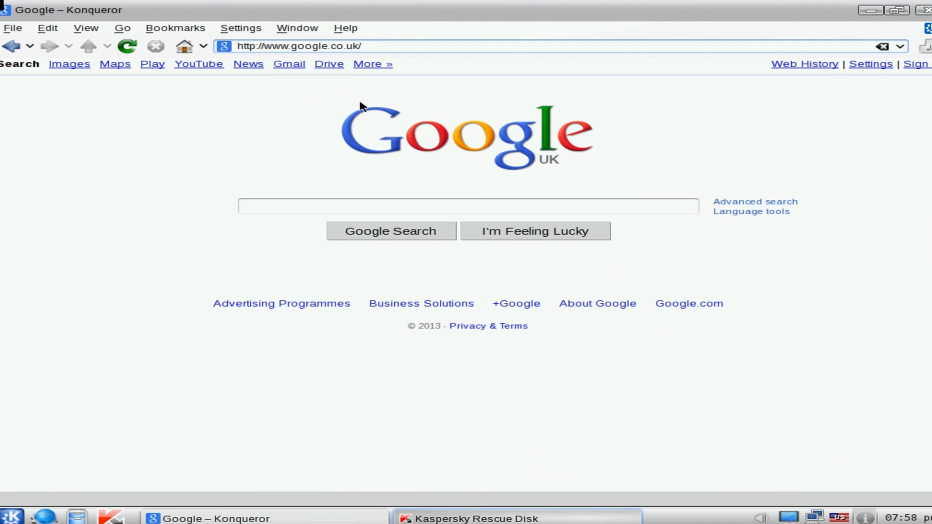
Search Google for hitmanpro and open the SurfRight: Home result
{"action": "left_click", "coordinate": [265, 207]}
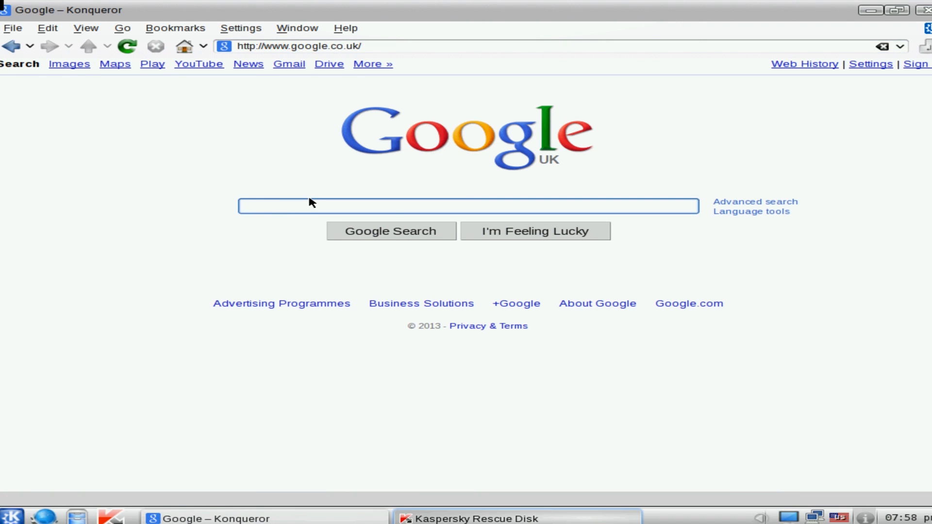
{"action": "type", "text": "hitman"}
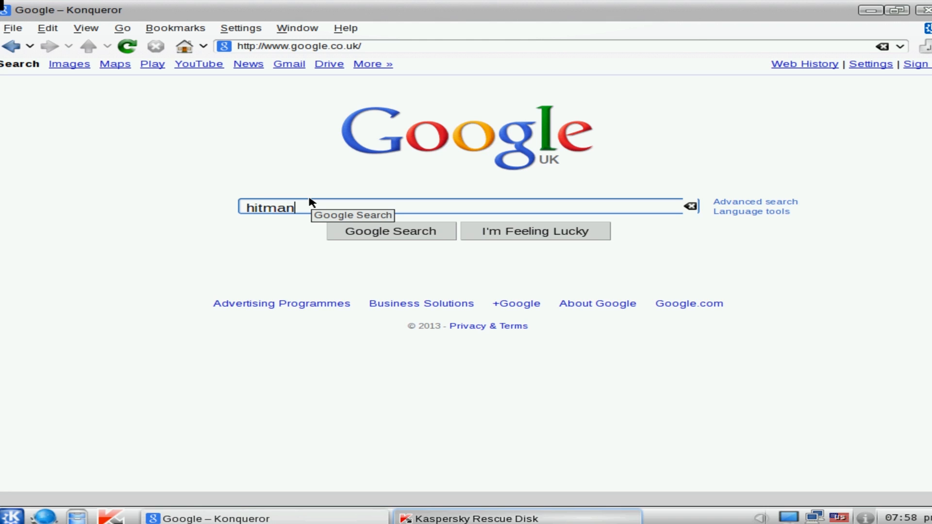
{"action": "type", "text": "pro"}
{"action": "left_click", "coordinate": [387, 233]}
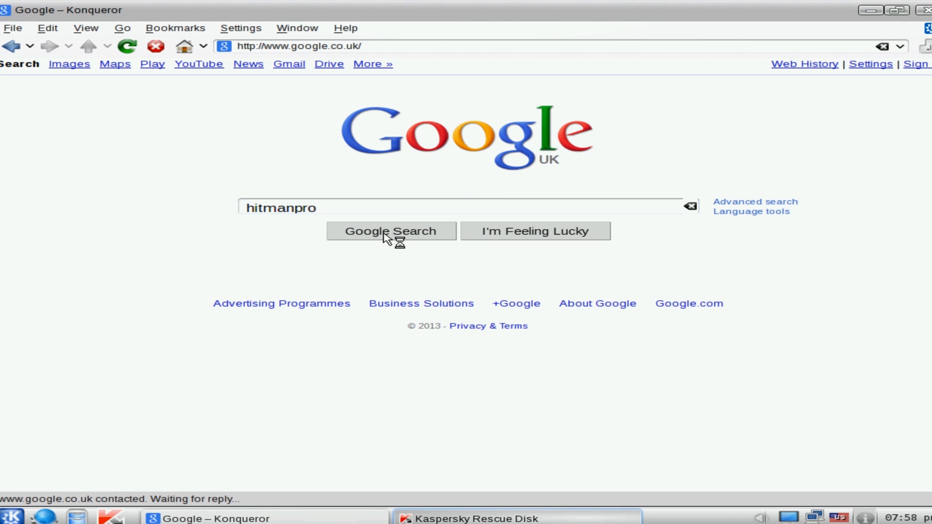
{"action": "left_click", "coordinate": [185, 188]}
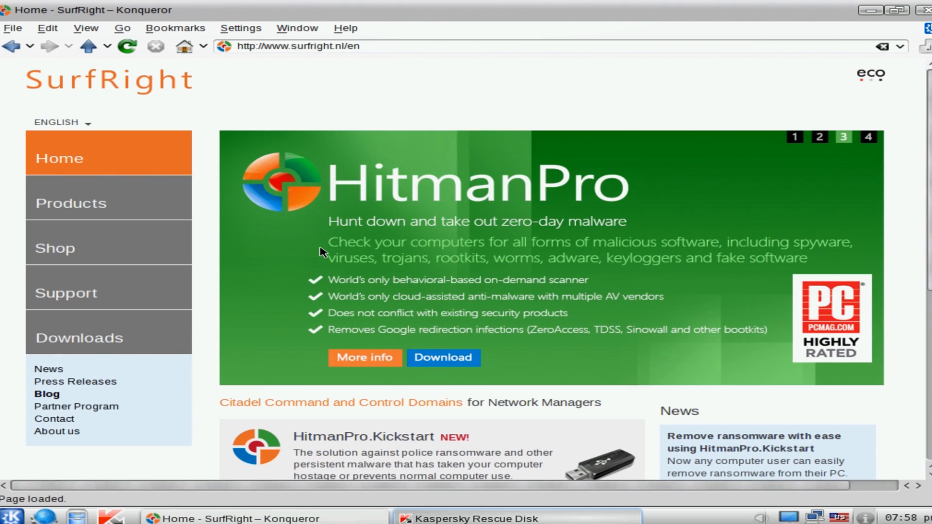
Download HitmanPro from the SurfRight home page, saving hitmanpro.exe to the Windows user's Desktop folder on C:
{"action": "left_click", "coordinate": [442, 365]}
{"action": "left_click", "coordinate": [446, 298]}
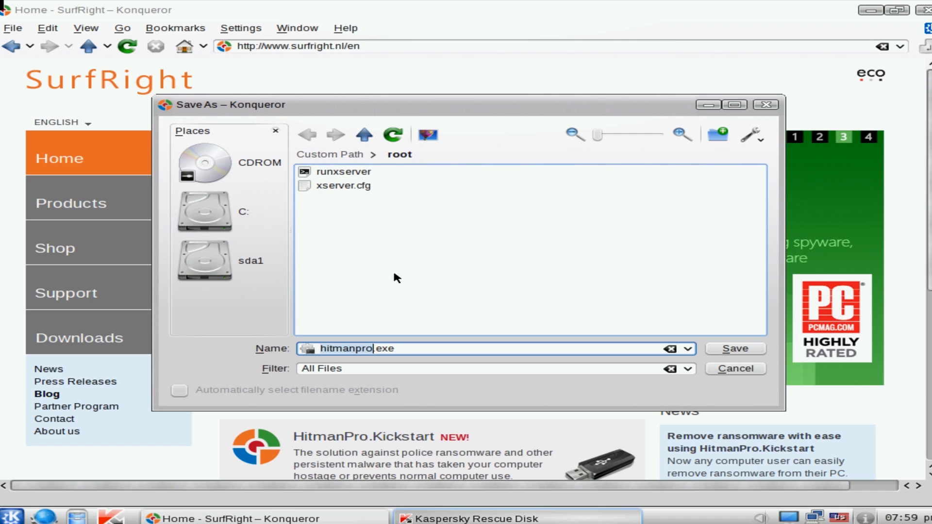
{"action": "left_click", "coordinate": [222, 224]}
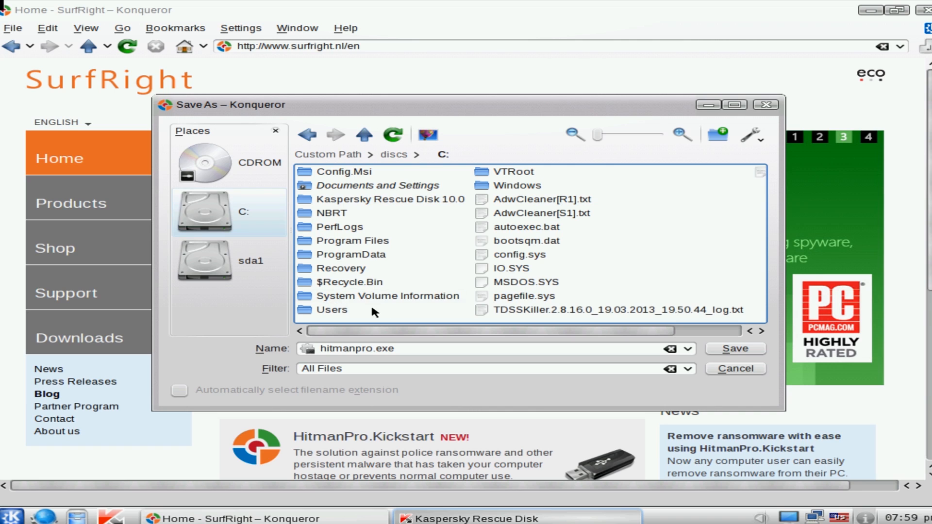
{"action": "left_click", "coordinate": [318, 311]}
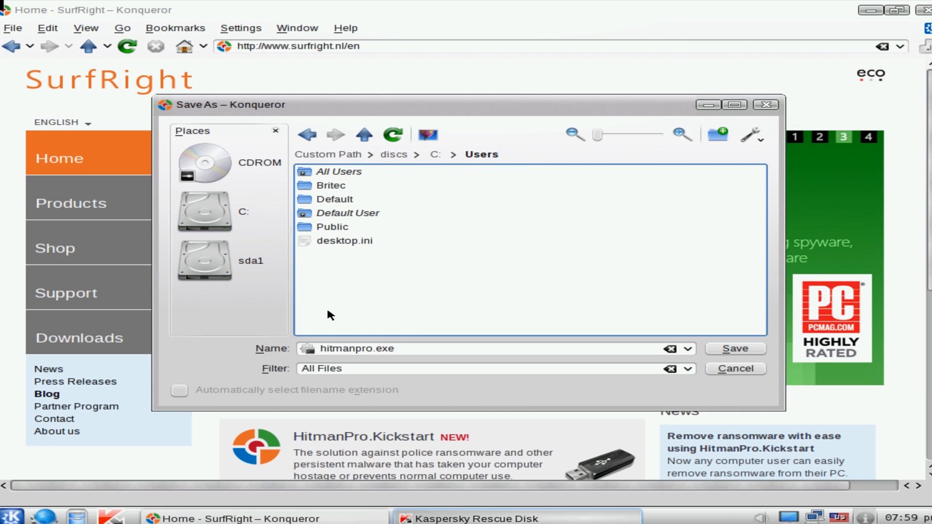
{"action": "left_click", "coordinate": [345, 189]}
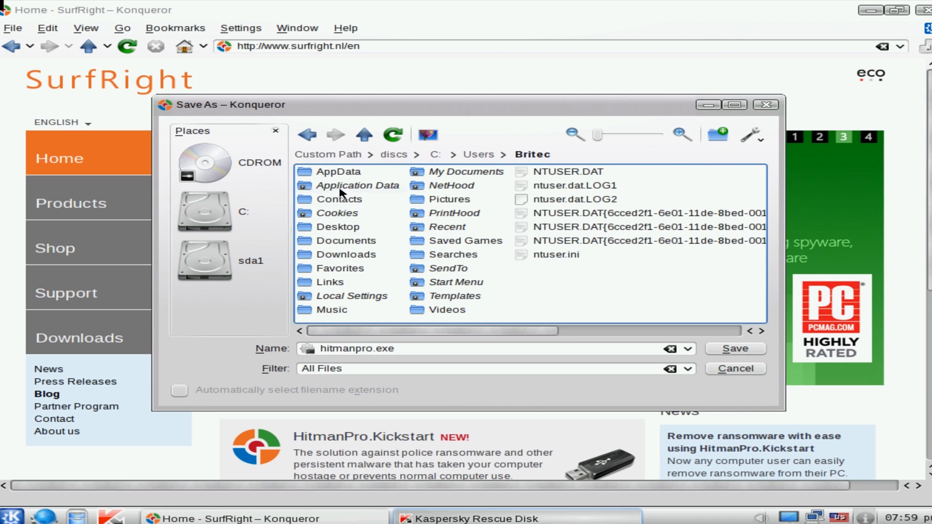
{"action": "left_click", "coordinate": [334, 228]}
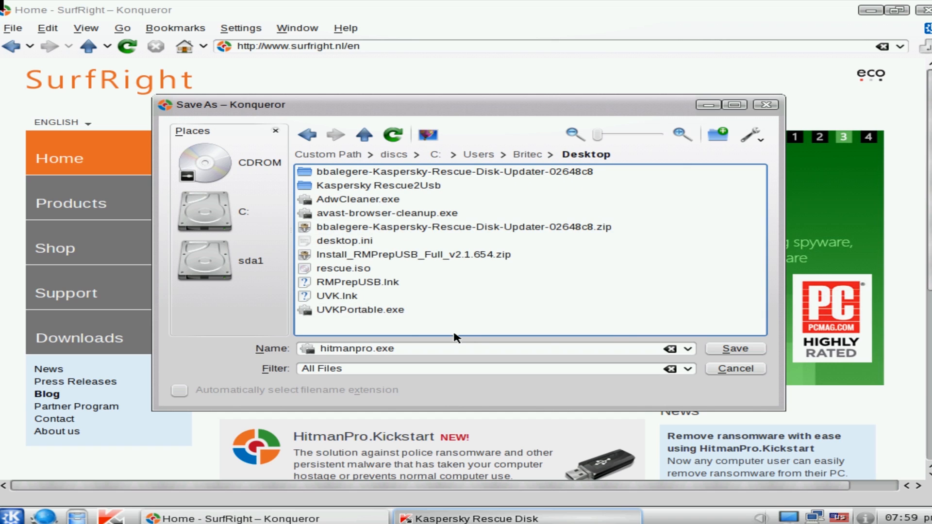
{"action": "left_click", "coordinate": [729, 354]}
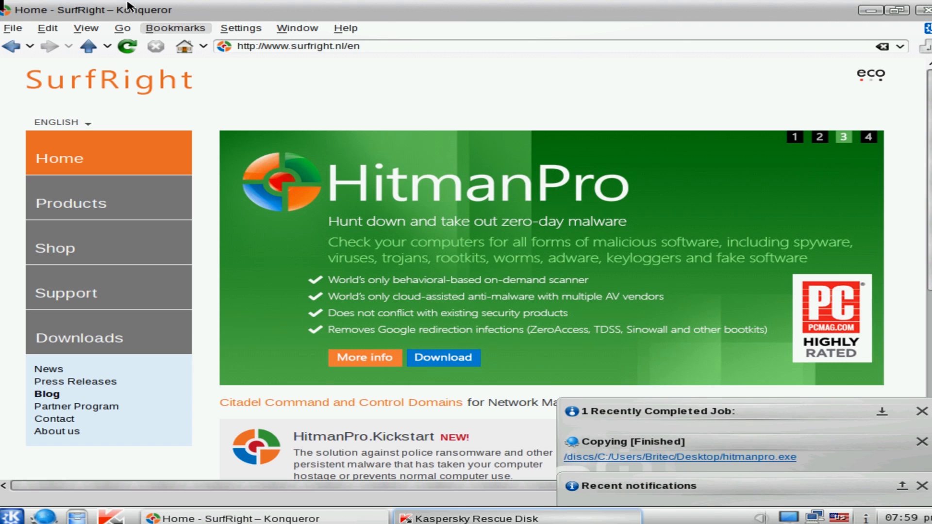
Return to the Google results, search for tdsskiller and open the "TDSSKiller - Kaspersky Lab Technical Support" result
{"action": "left_click", "coordinate": [11, 49]}
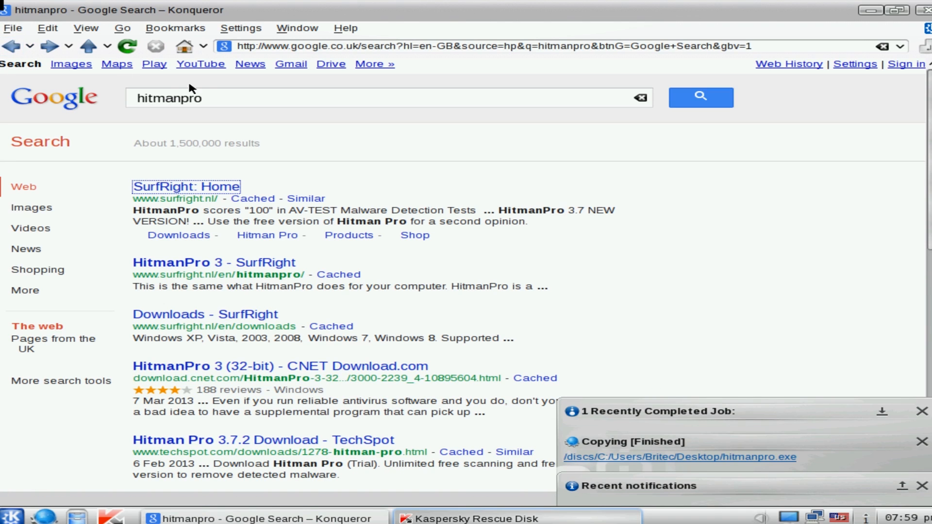
{"action": "left_click_drag", "start_coordinate": [207, 99], "coordinate": [79, 100]}
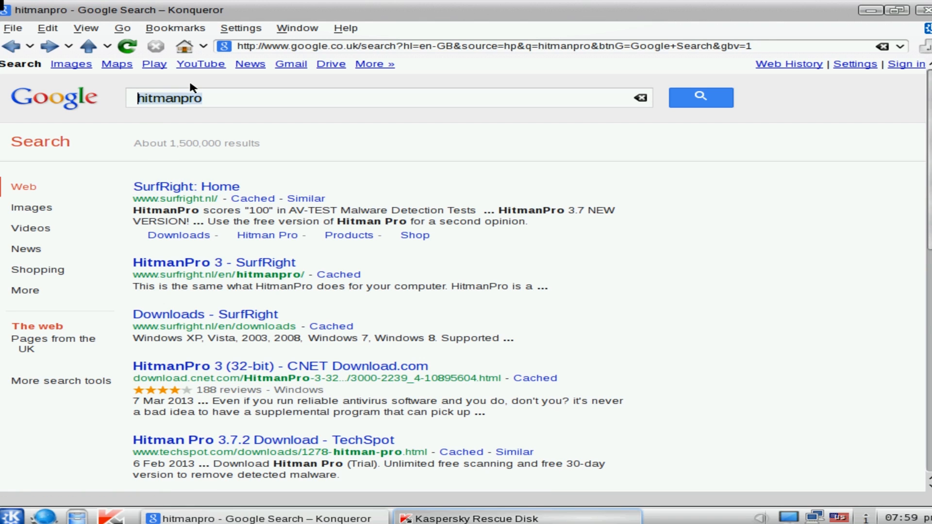
{"action": "type", "text": "tdsskiller"}
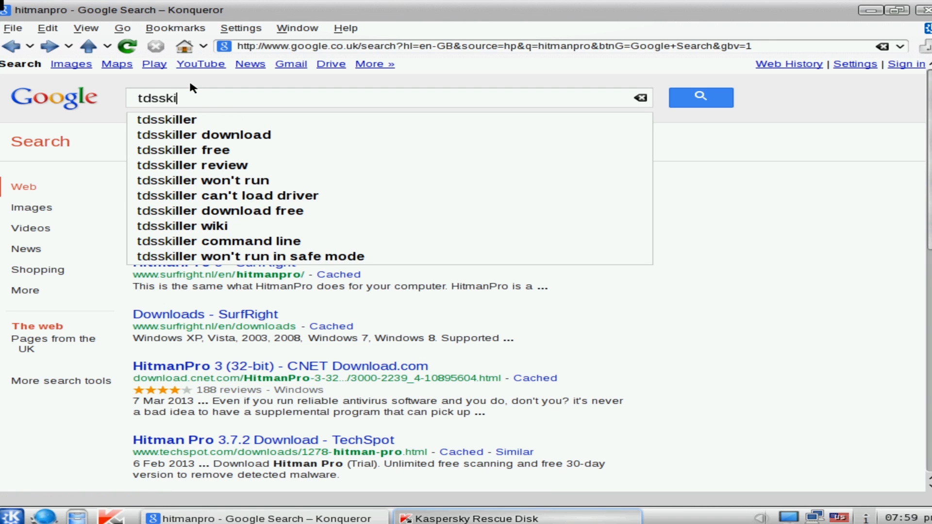
{"action": "key", "text": "Return"}
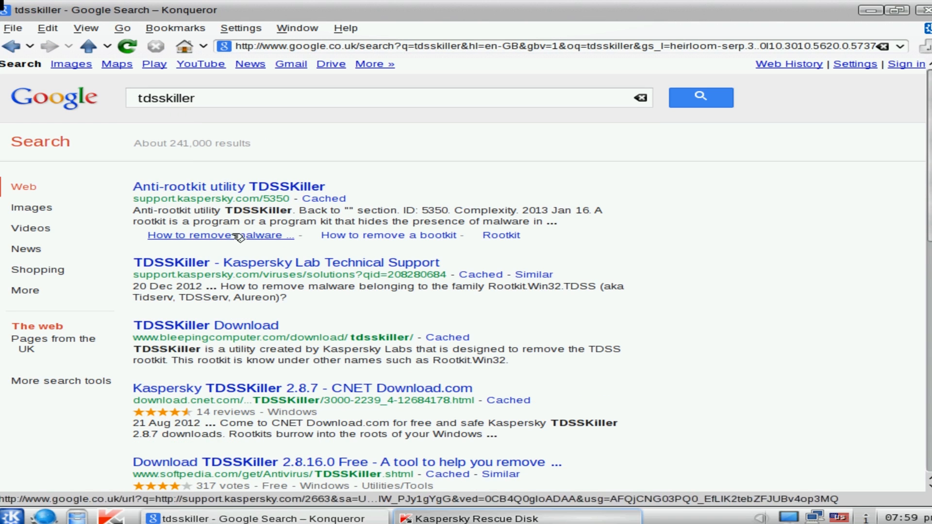
{"action": "left_click", "coordinate": [298, 265]}
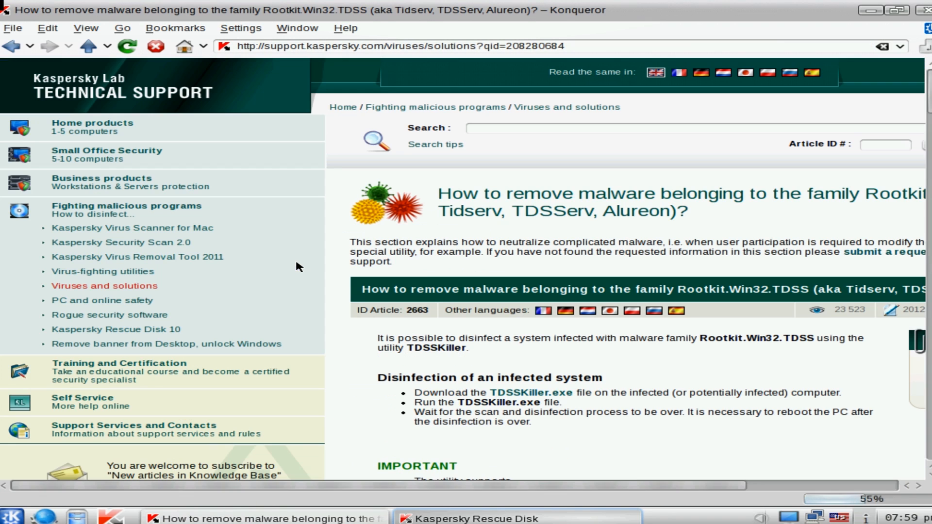
Download TDSSKiller.exe from the Kaspersky support article, saving tdsskiller.exe to the Windows user's Desktop folder
{"action": "left_click", "coordinate": [563, 398]}
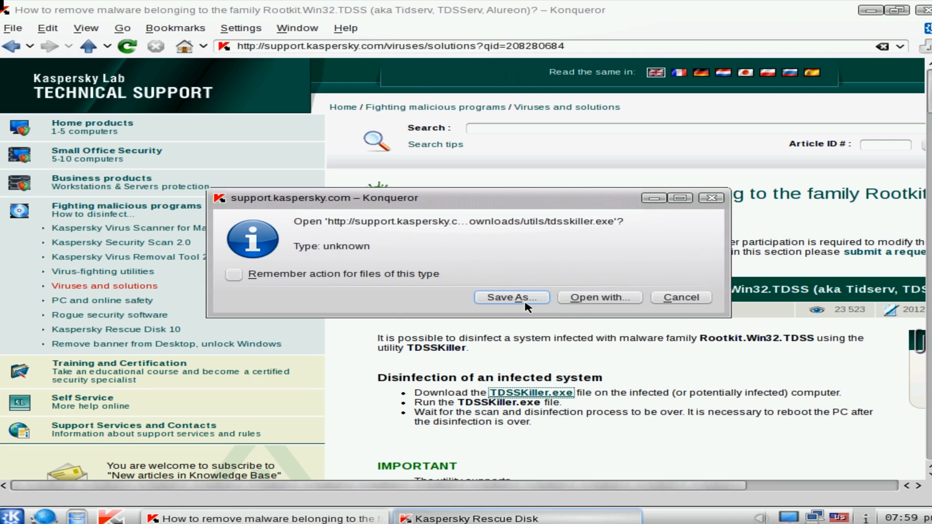
{"action": "left_click", "coordinate": [526, 304]}
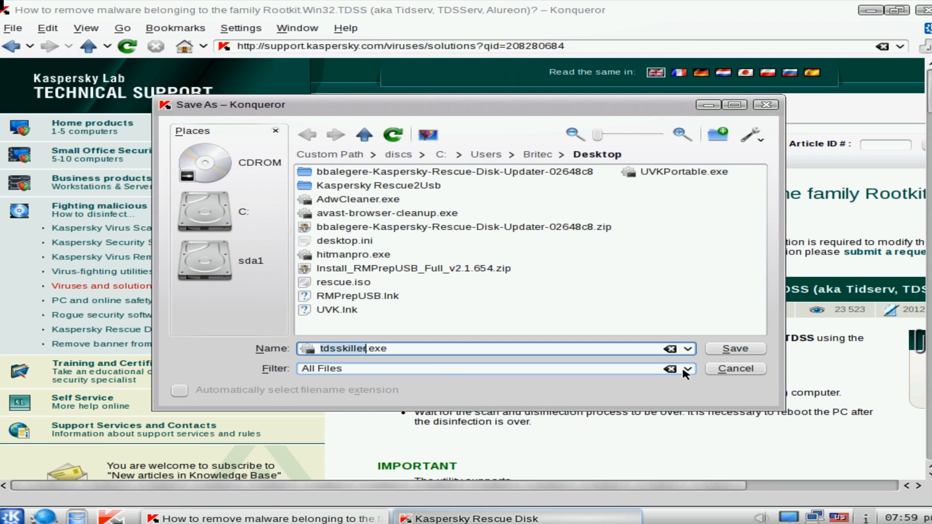
{"action": "left_click", "coordinate": [733, 349]}
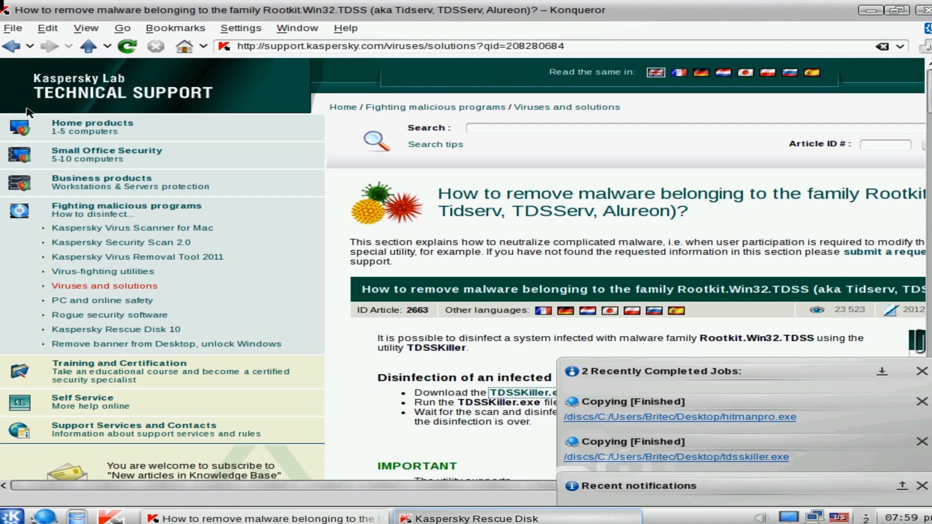
Return to the Google results, search for roguekiller and open the MajorGeeks RogueKiller download result
{"action": "left_click", "coordinate": [11, 46]}
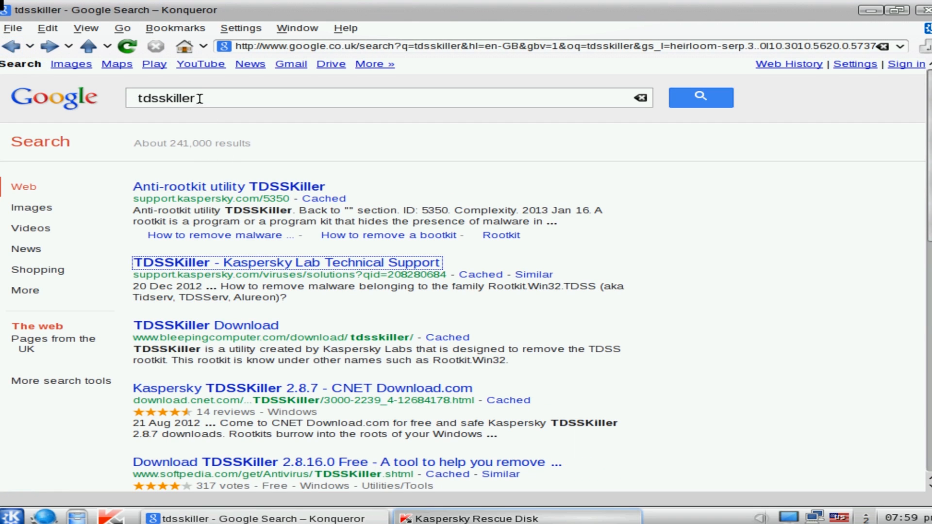
{"action": "left_click_drag", "start_coordinate": [198, 100], "coordinate": [114, 97]}
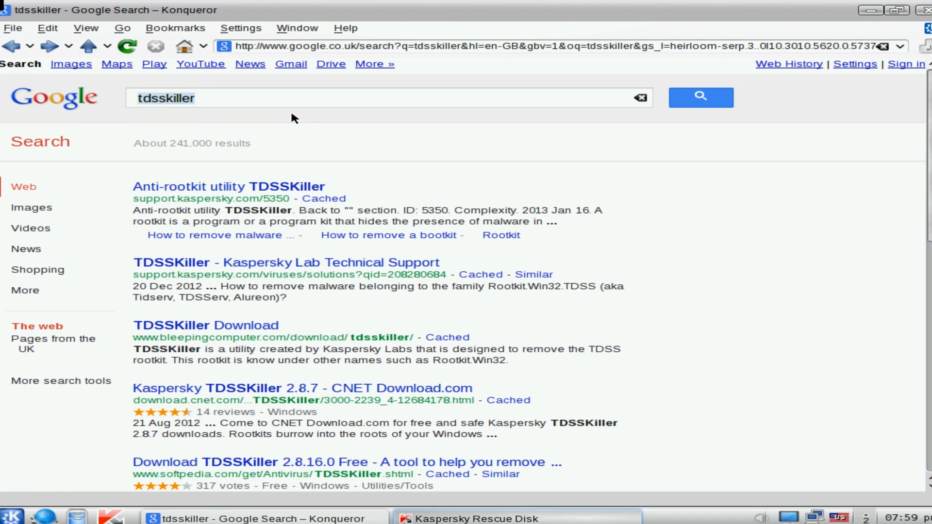
{"action": "type", "text": "roguekiller"}
{"action": "key", "text": "Return"}
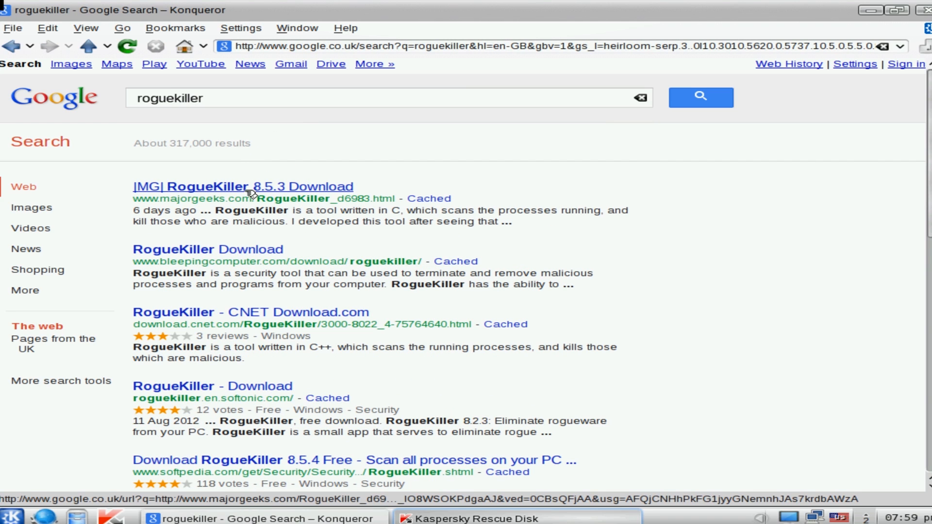
{"action": "left_click", "coordinate": [251, 194]}
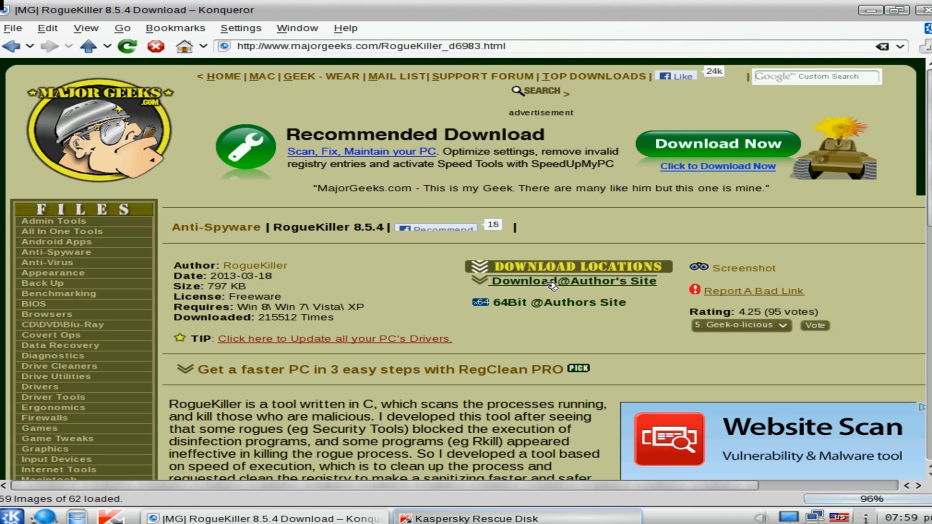
Download RogueKiller from the author's site link, saving RogueKiller.exe to the Windows user's Desktop folder
{"action": "left_click", "coordinate": [549, 284]}
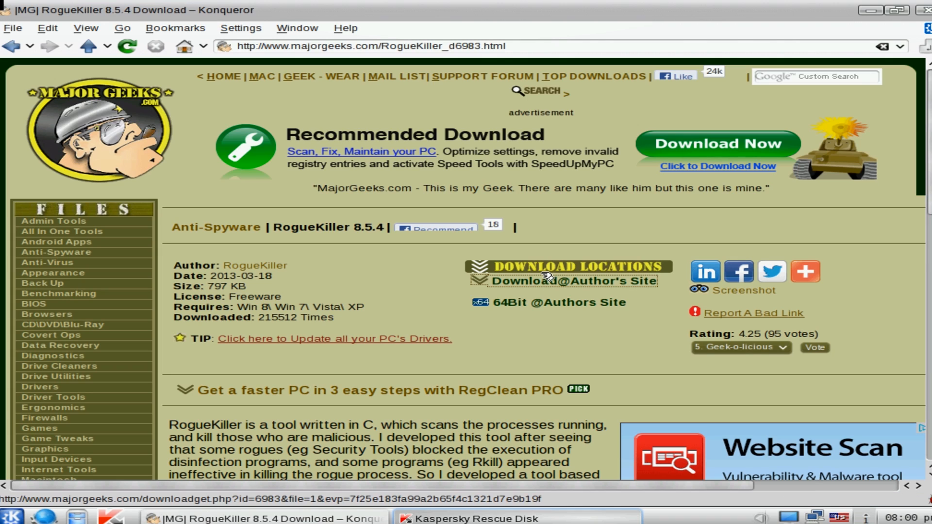
{"action": "left_click", "coordinate": [543, 283]}
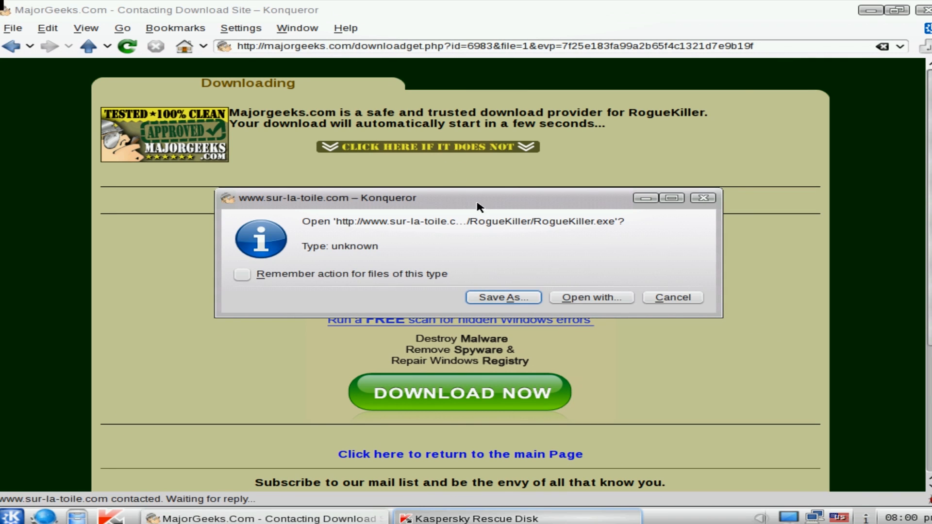
{"action": "left_click", "coordinate": [504, 297]}
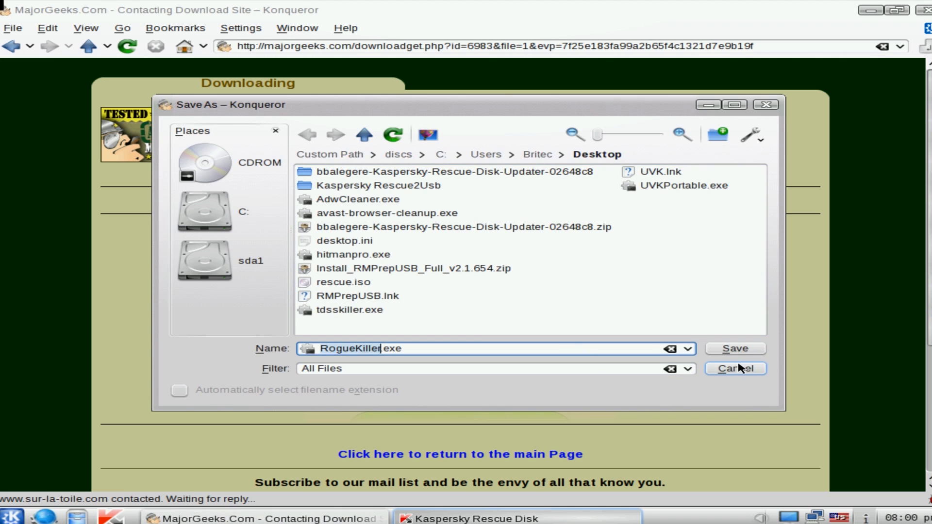
{"action": "left_click", "coordinate": [736, 350]}
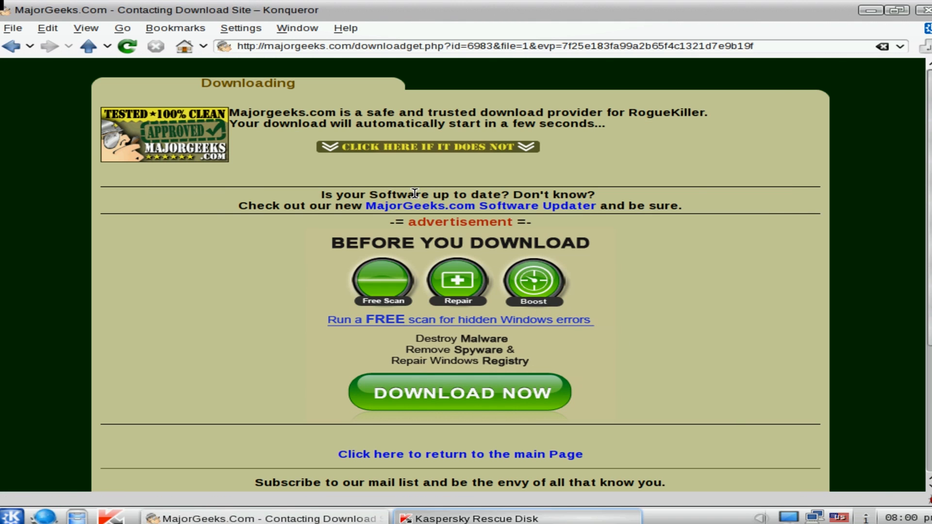
Return to the Google results, go to the BleepingComputer downloads and open the Farbar Service Scanner page
{"action": "left_click", "coordinate": [16, 51]}
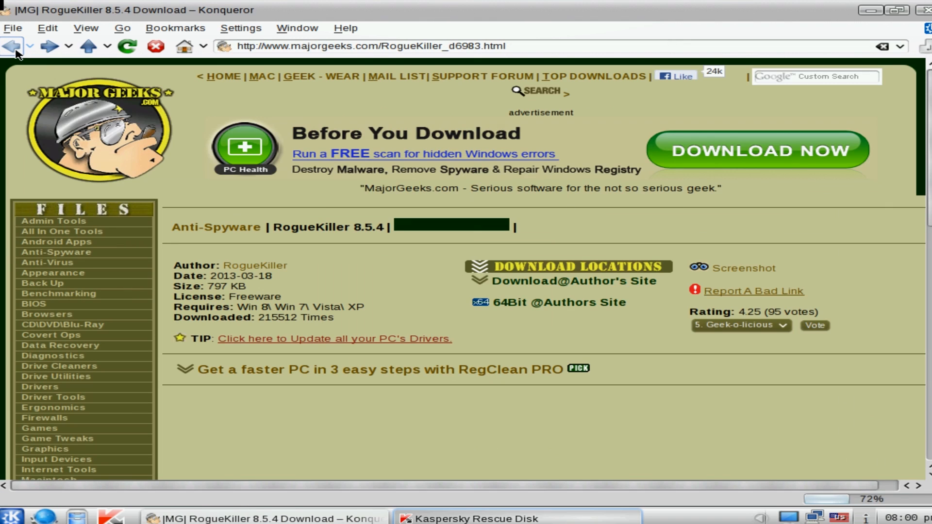
{"action": "left_click", "coordinate": [16, 50]}
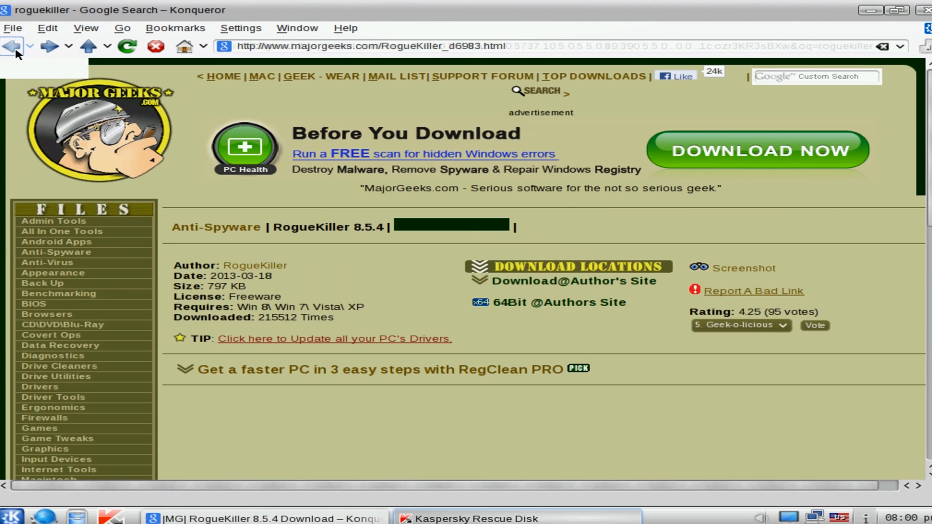
{"action": "left_click", "coordinate": [235, 252]}
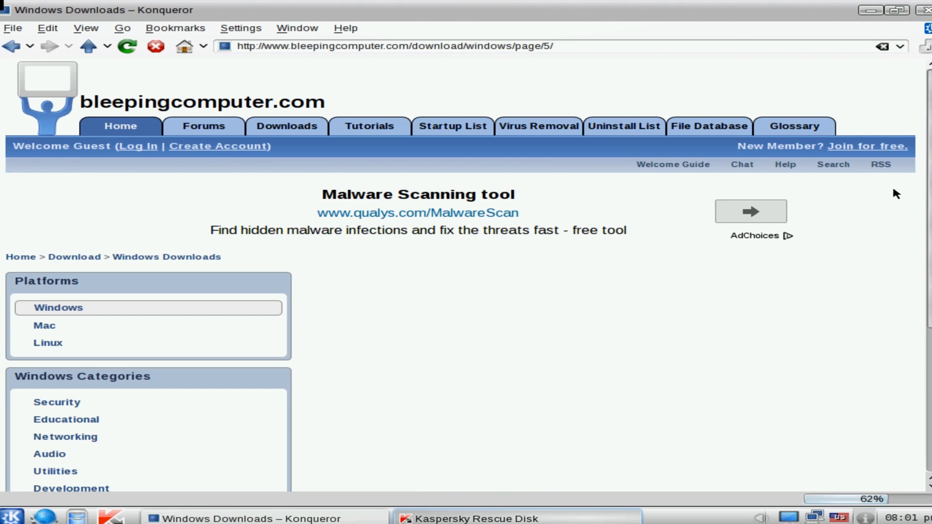
{"action": "scroll", "coordinate": [894, 194], "scroll_direction": "down", "scroll_amount": 5}
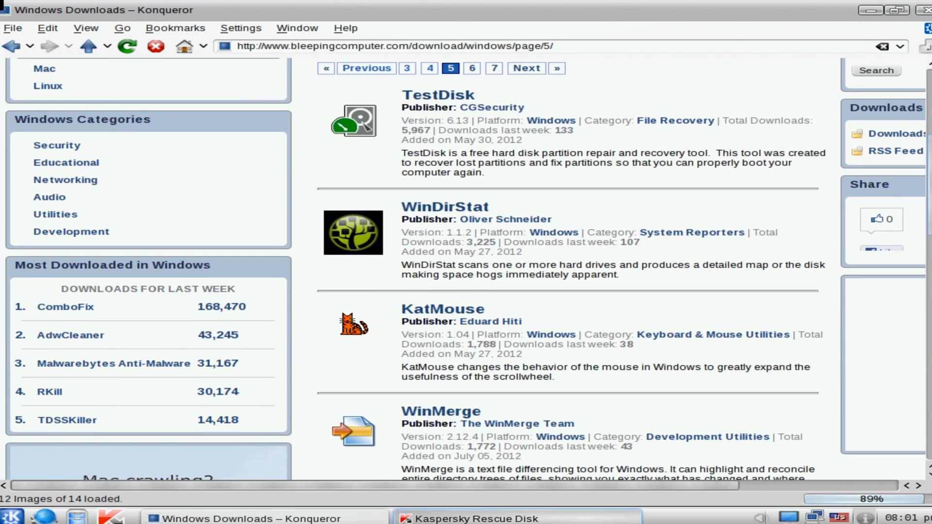
{"action": "scroll", "coordinate": [550, 281], "scroll_direction": "down", "scroll_amount": 15}
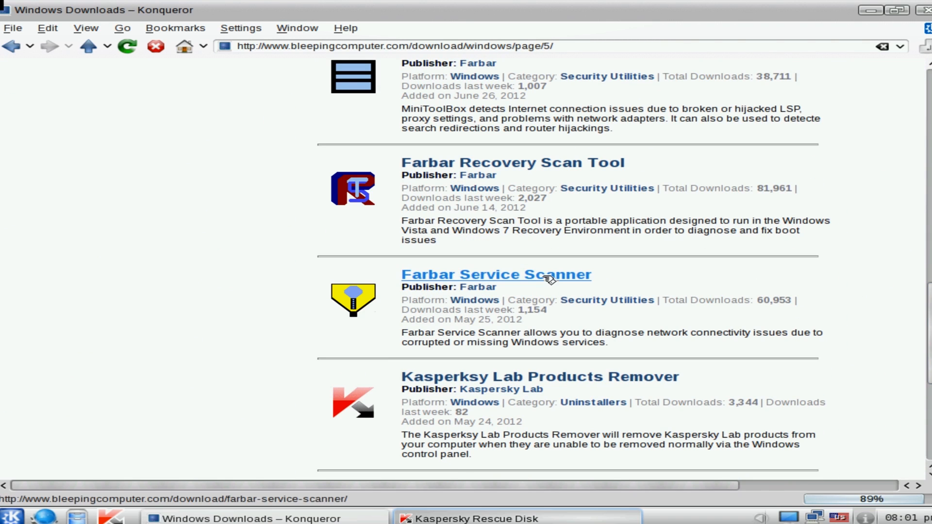
{"action": "left_click", "coordinate": [540, 282]}
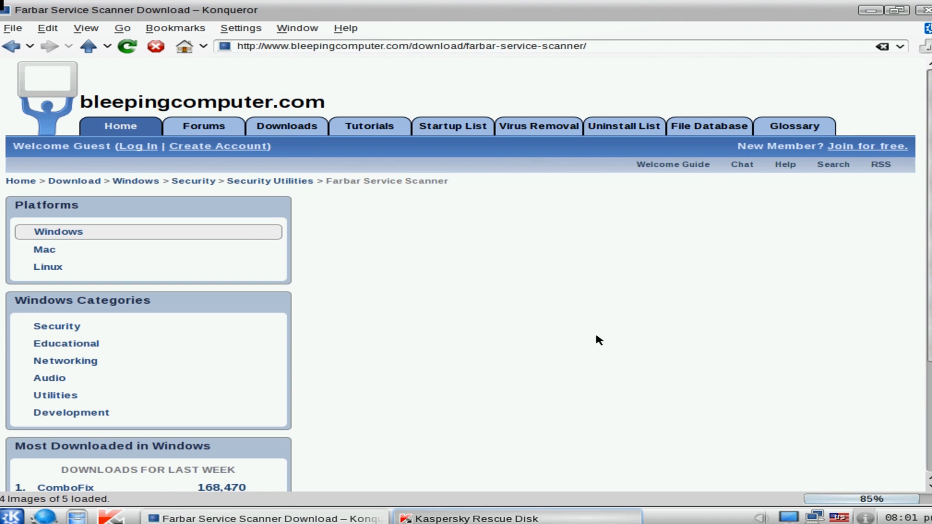
Download Farbar Service Scanner, saving FSS.exe to the Windows user's Desktop folder
{"action": "left_click", "coordinate": [799, 340]}
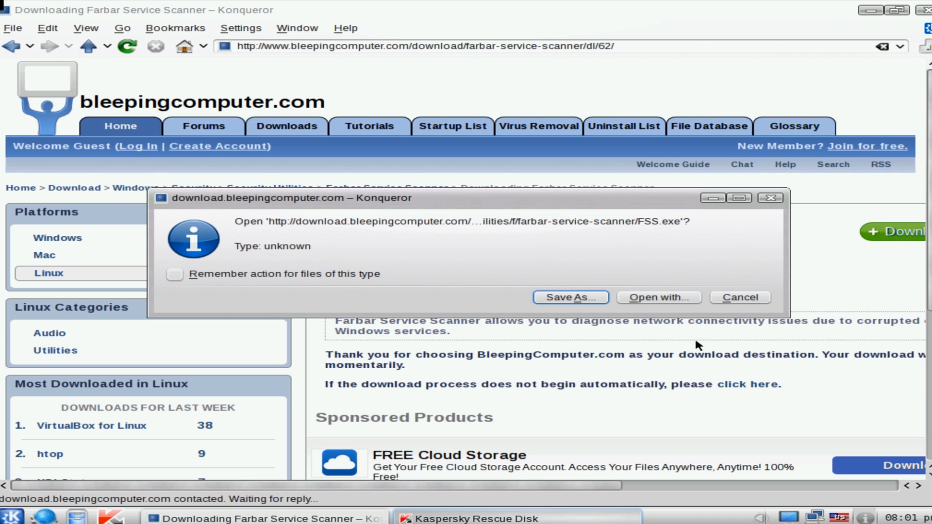
{"action": "left_click", "coordinate": [590, 301]}
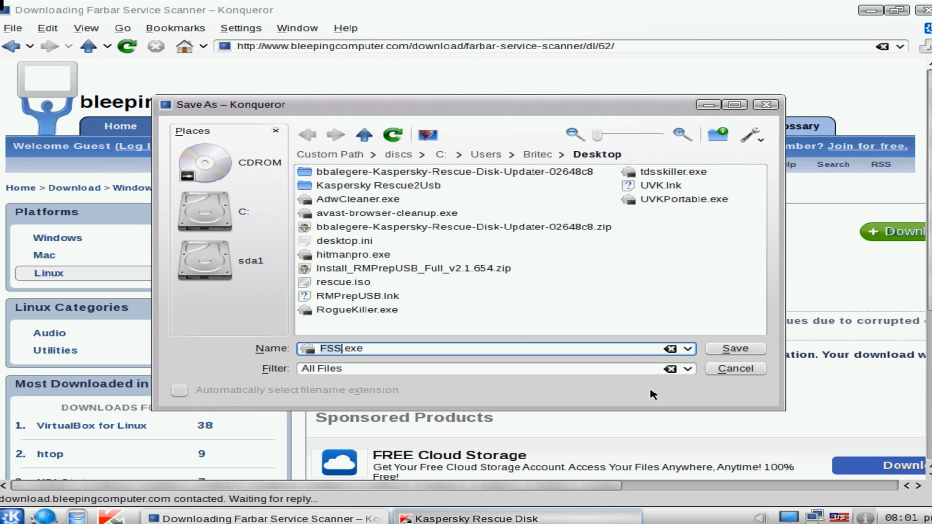
{"action": "left_click", "coordinate": [733, 349]}
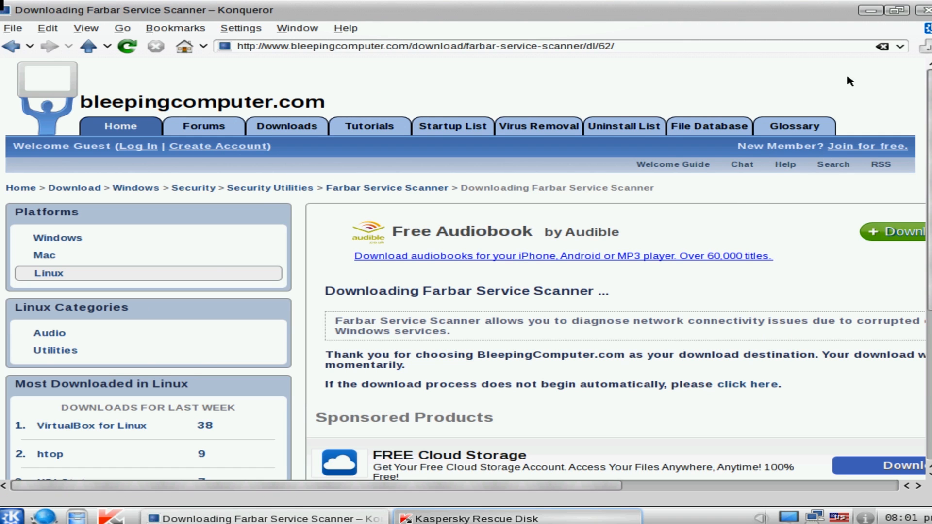
Close the web browser and exit the Kaspersky Rescue Disk scanner
{"action": "left_click", "coordinate": [925, 10]}
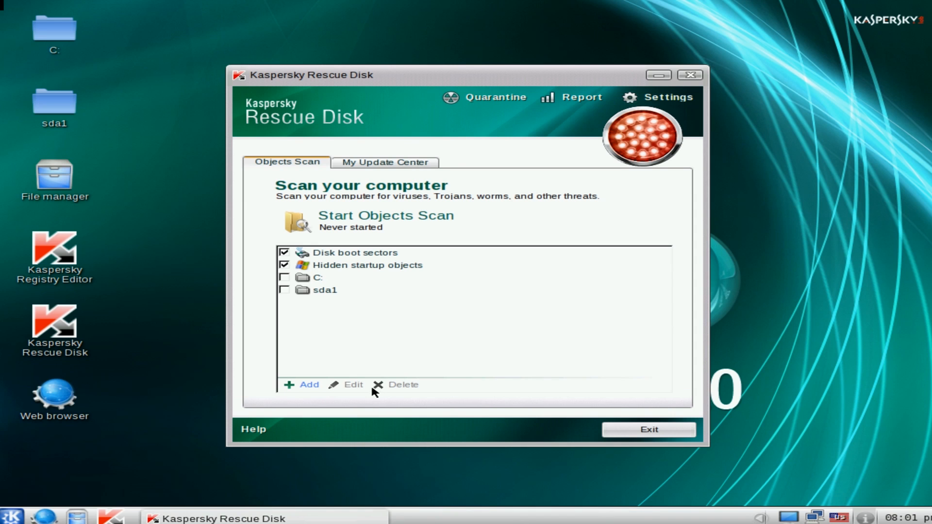
{"action": "left_click", "coordinate": [690, 75]}
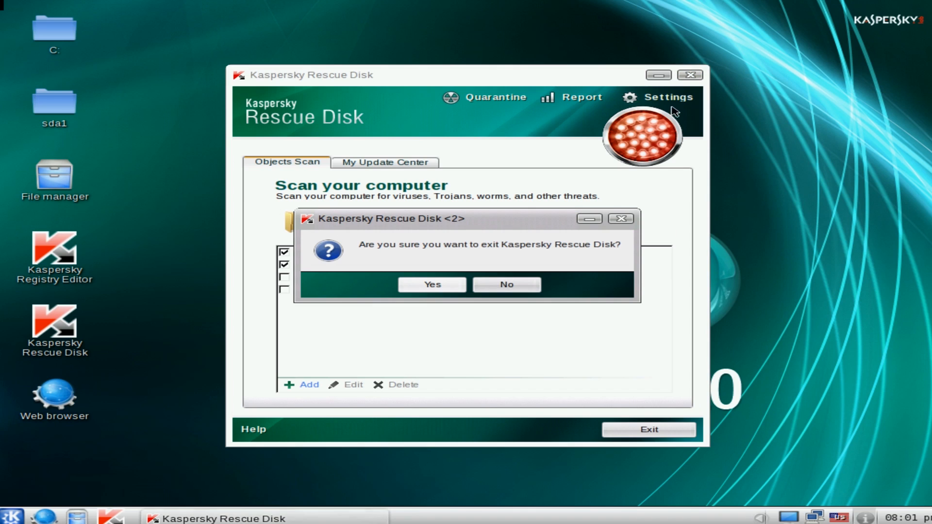
{"action": "left_click", "coordinate": [412, 290]}
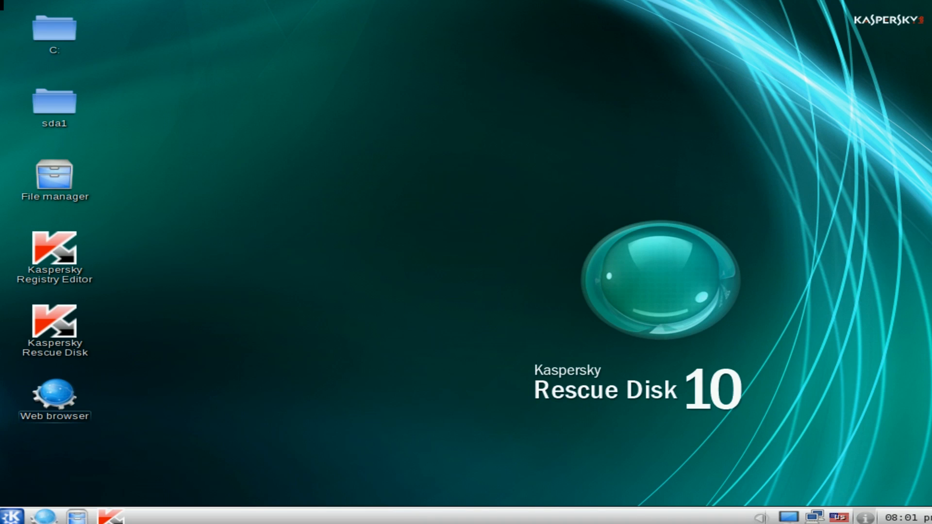
Restart the computer from the rescue desktop to boot into Windows
{"action": "left_click", "coordinate": [14, 522]}
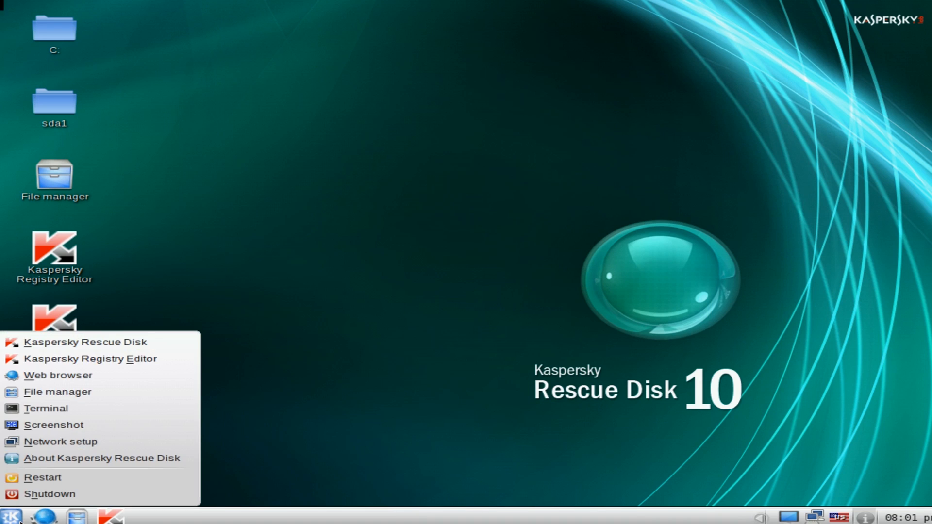
{"action": "left_click", "coordinate": [59, 486]}
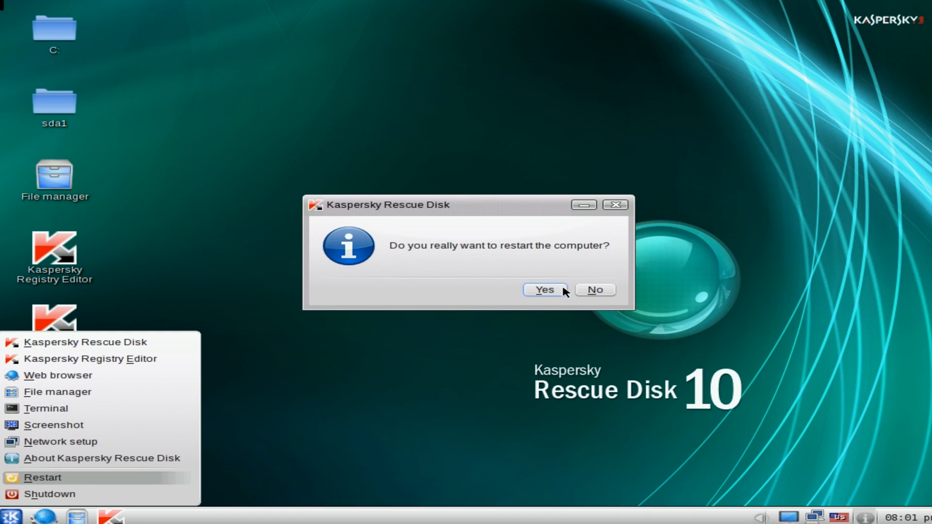
{"action": "left_click", "coordinate": [544, 290]}
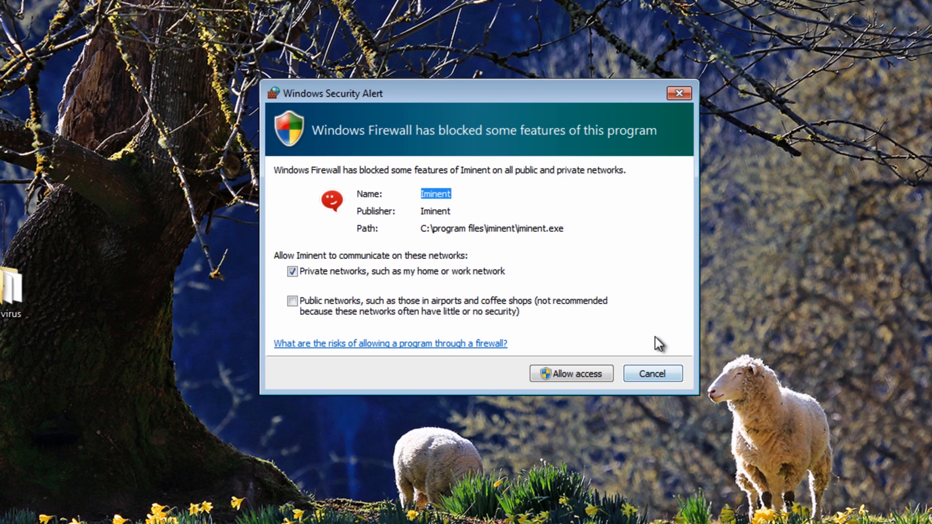
Dismiss the firewall alert for Iminent without allowing access, and cancel and close the IMRB login program
{"action": "left_click", "coordinate": [665, 376]}
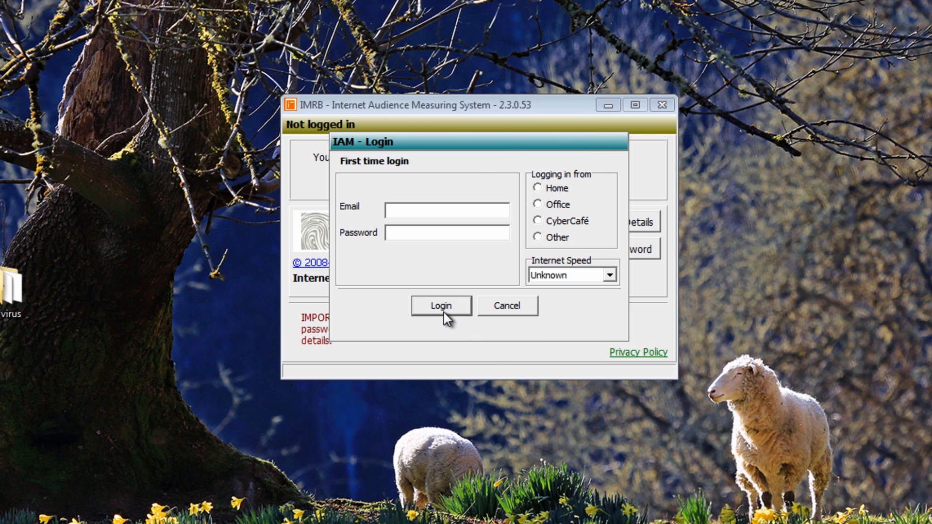
{"action": "left_click", "coordinate": [516, 311]}
{"action": "left_click", "coordinate": [661, 106]}
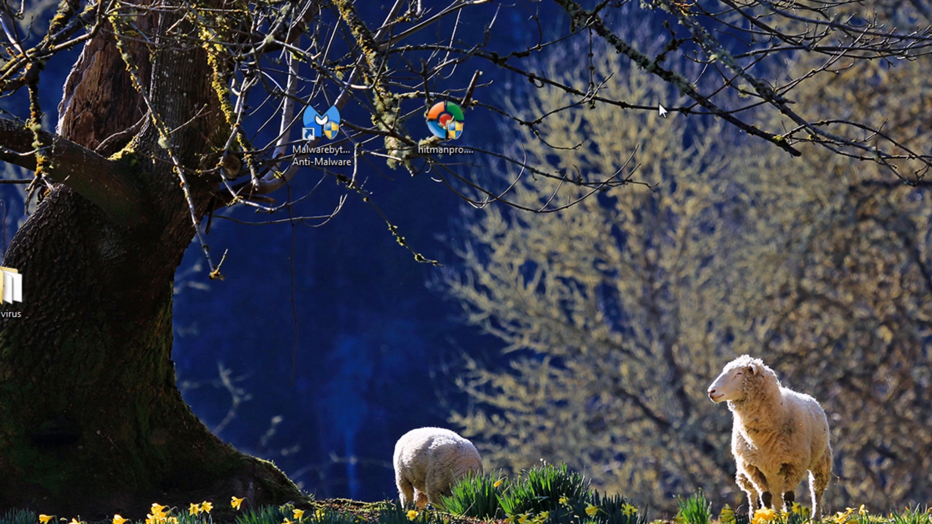
Run hitmanpro.exe from the Windows desktop and start a one-time scan without storing a copy of the program
{"action": "left_click", "coordinate": [442, 126]}
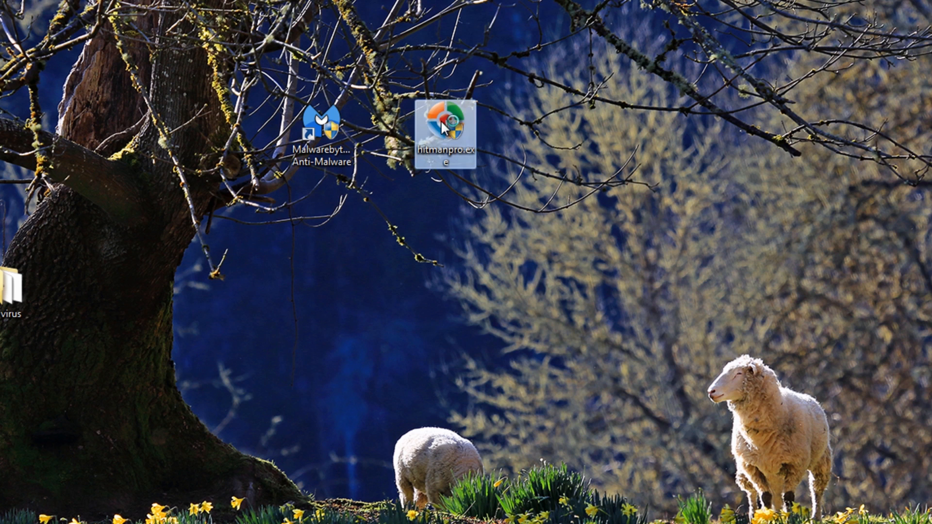
{"action": "double_click", "coordinate": [440, 121]}
{"action": "left_click", "coordinate": [551, 269]}
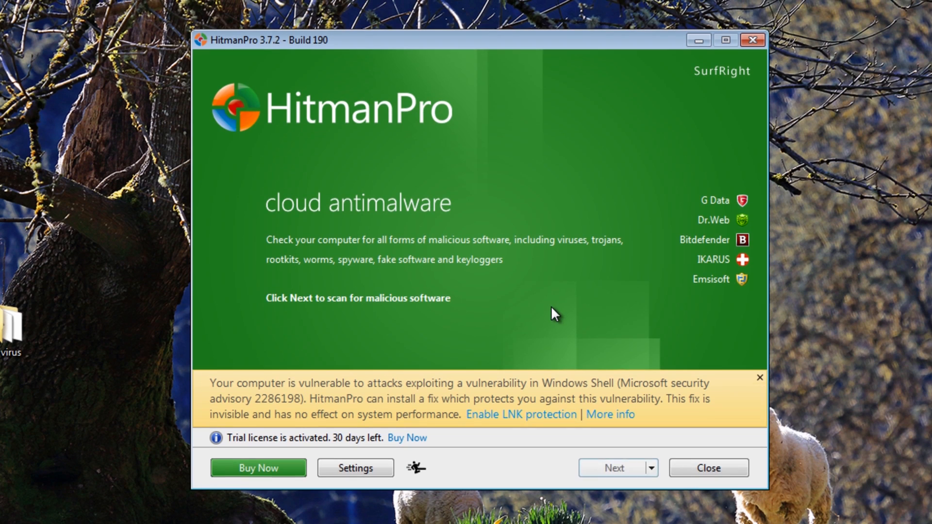
{"action": "left_click", "coordinate": [597, 468]}
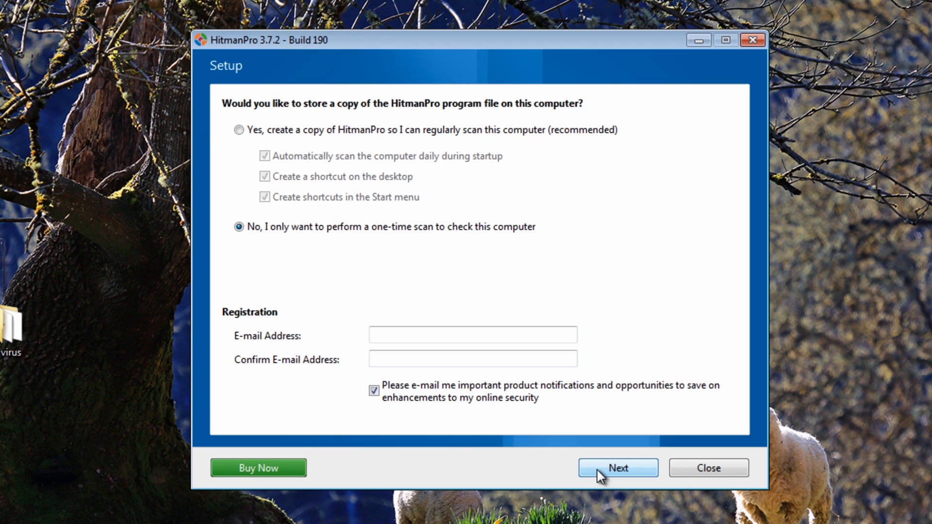
{"action": "left_click", "coordinate": [618, 468]}
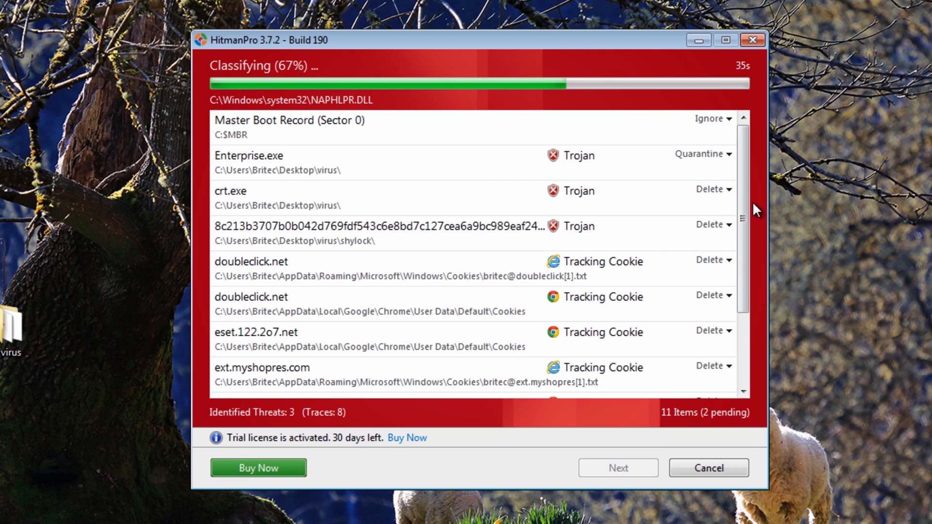
Cancel the Scan Cloud upload of DragonSetup[1].exe in the list of HitmanPro detections
{"action": "left_click_drag", "start_coordinate": [744, 189], "coordinate": [733, 266]}
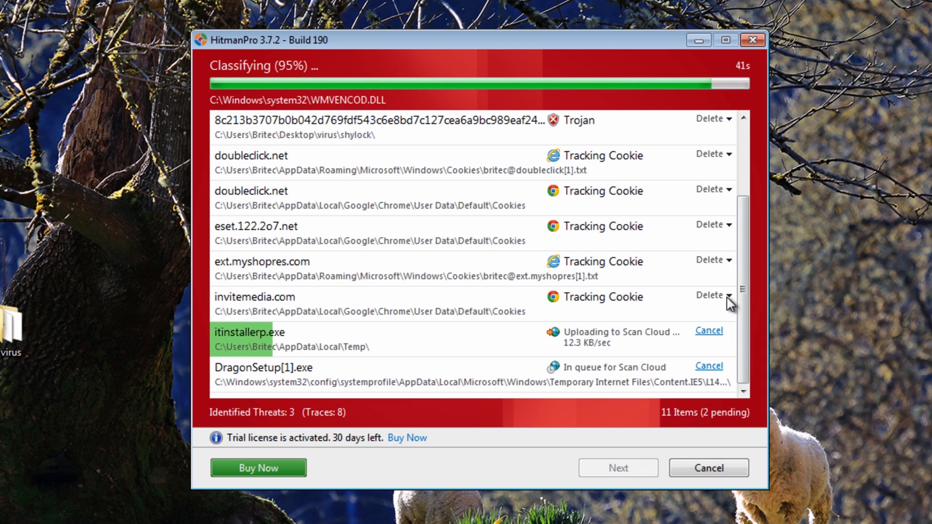
{"action": "left_click_drag", "start_coordinate": [741, 288], "coordinate": [765, 190]}
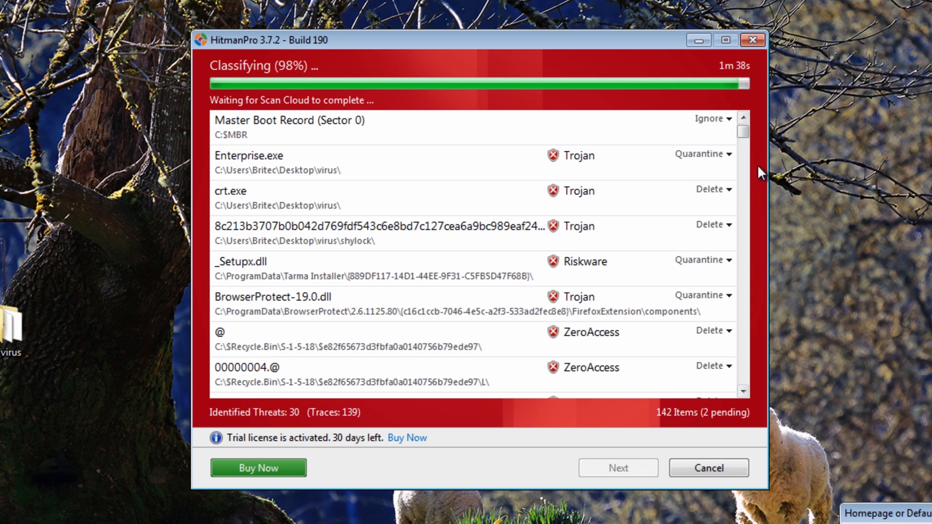
{"action": "left_click_drag", "start_coordinate": [743, 132], "coordinate": [749, 178]}
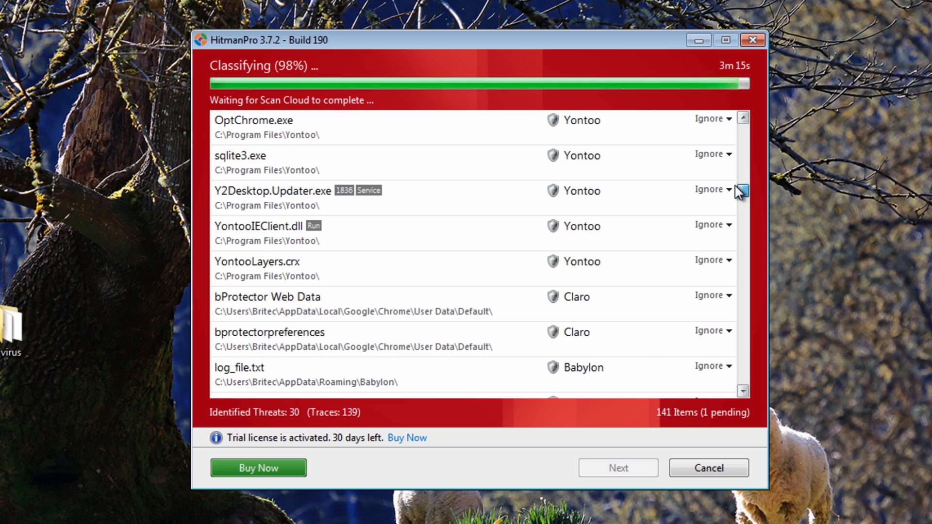
{"action": "left_click_drag", "start_coordinate": [735, 185], "coordinate": [705, 380]}
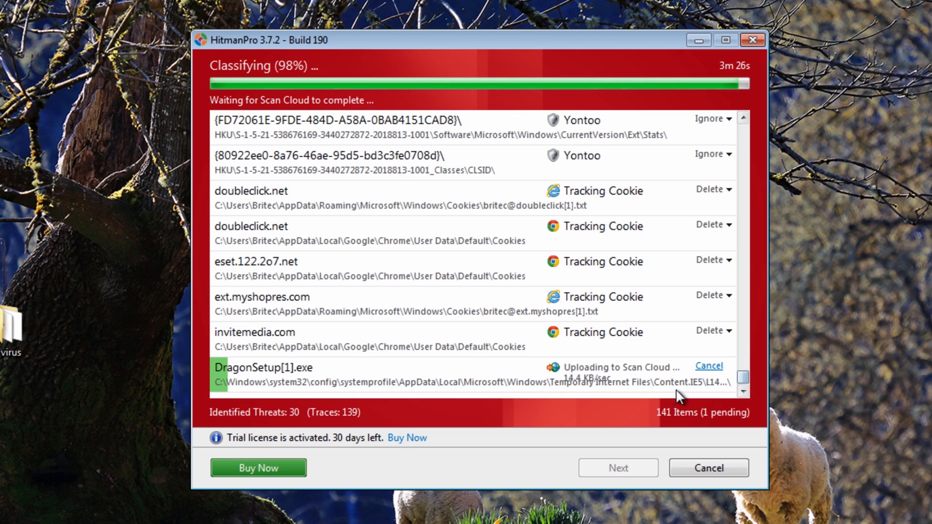
{"action": "left_click", "coordinate": [711, 368]}
{"action": "left_click", "coordinate": [711, 368]}
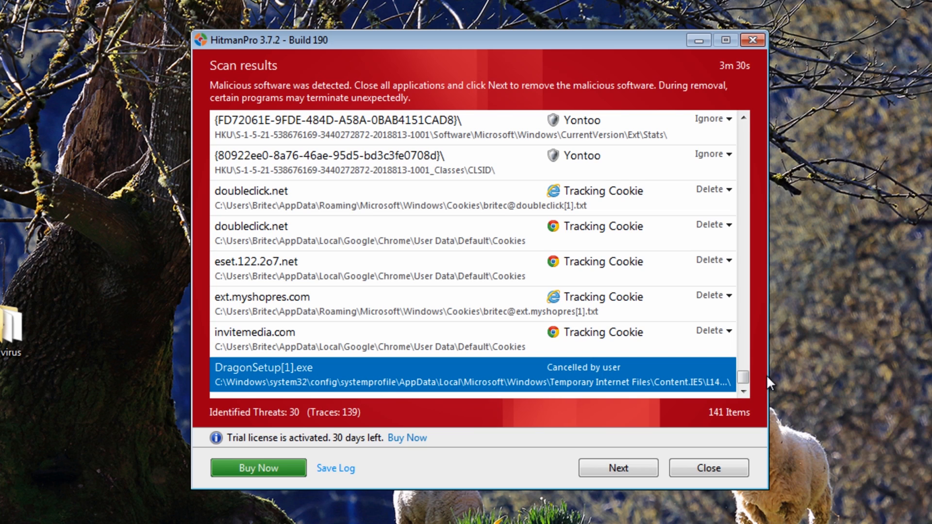
Review the HitmanPro detections, apply the listed quarantine and delete actions to remove the malware, and reboot the computer
{"action": "left_click_drag", "start_coordinate": [742, 374], "coordinate": [744, 359]}
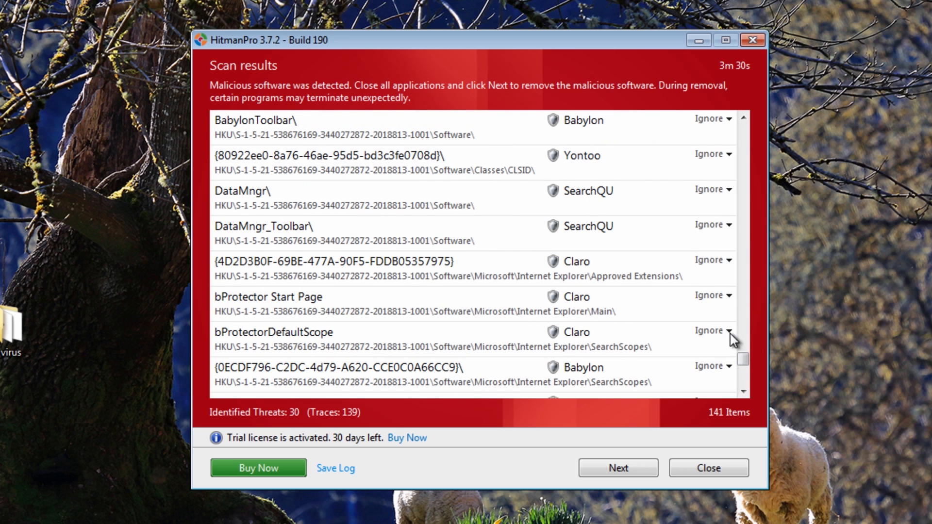
{"action": "left_click_drag", "start_coordinate": [743, 358], "coordinate": [743, 345]}
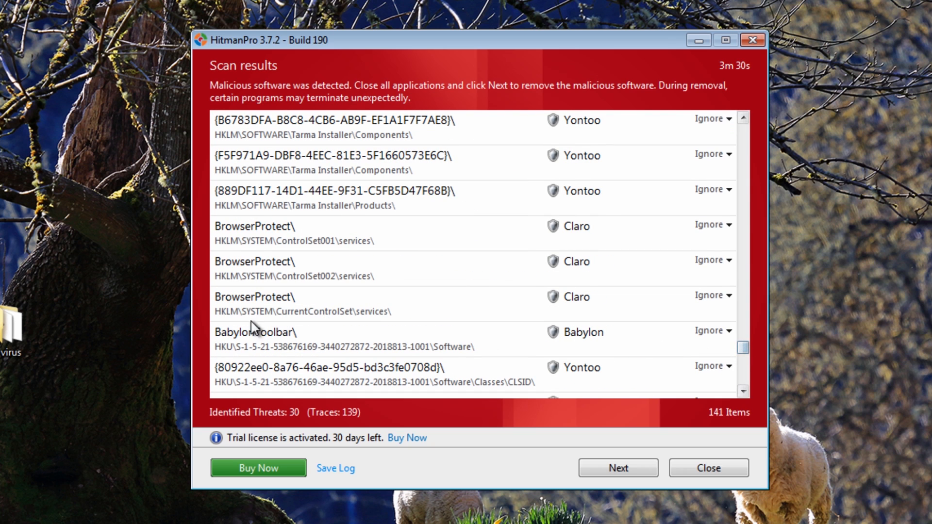
{"action": "scroll", "coordinate": [618, 335], "scroll_direction": "up", "scroll_amount": 5}
{"action": "scroll", "coordinate": [605, 331], "scroll_direction": "up", "scroll_amount": 3}
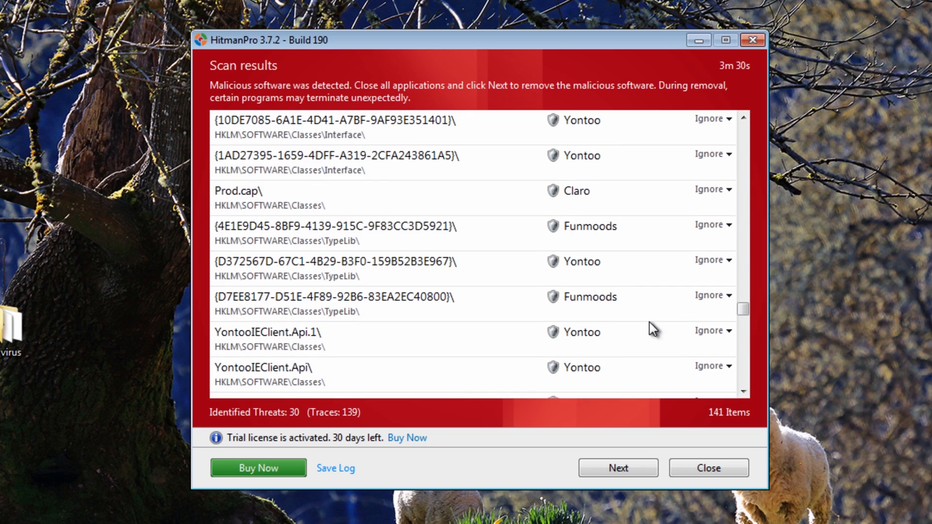
{"action": "left_click_drag", "start_coordinate": [742, 308], "coordinate": [749, 110]}
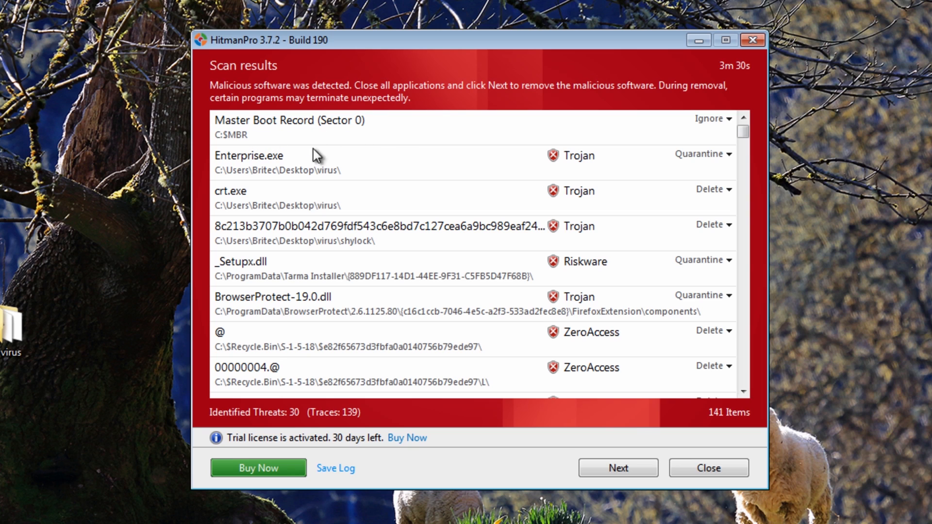
{"action": "left_click", "coordinate": [612, 467]}
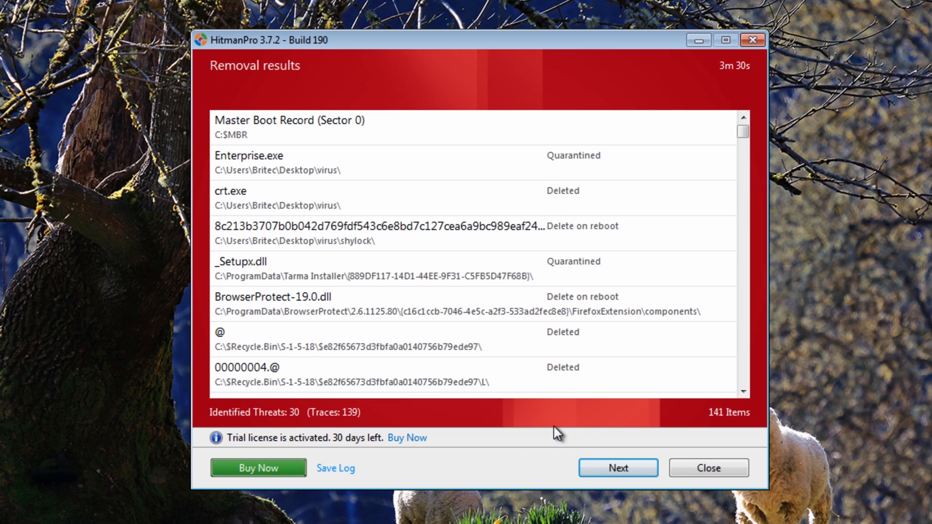
{"action": "left_click", "coordinate": [622, 469]}
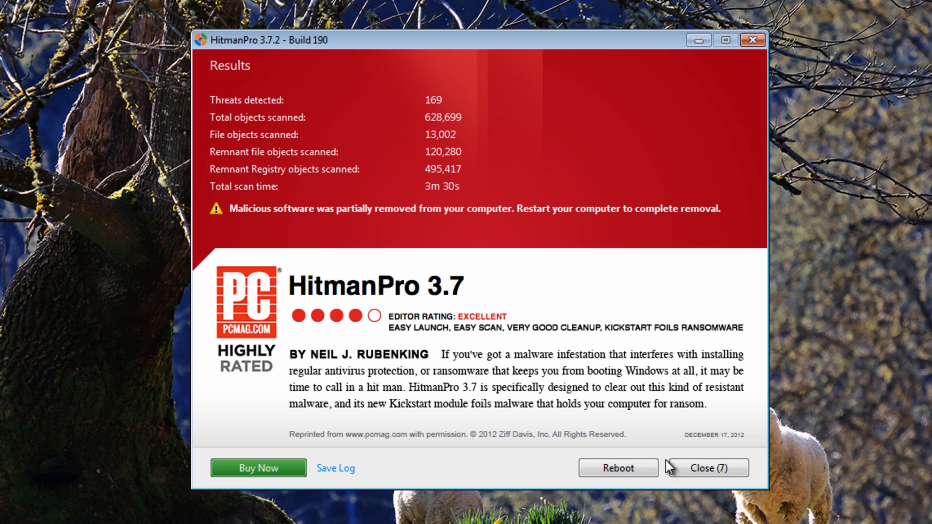
{"action": "left_click", "coordinate": [610, 470]}
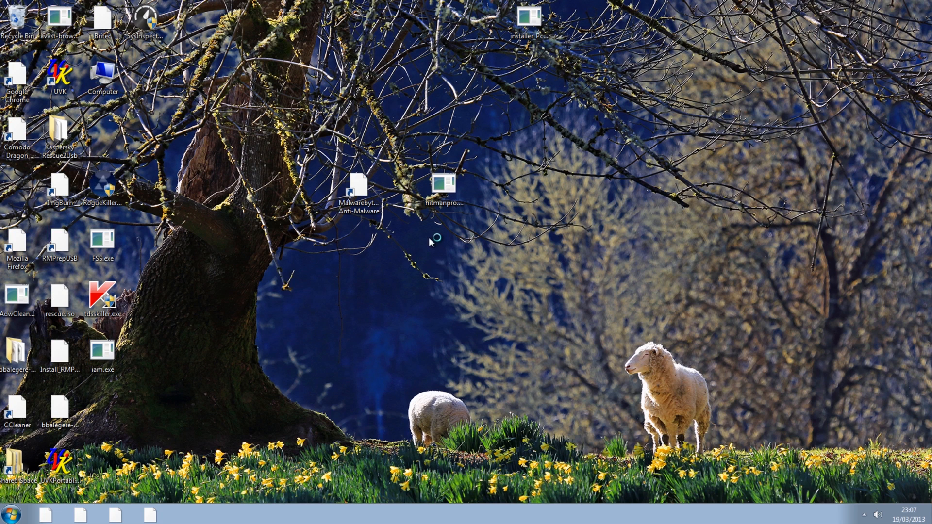
Move the installer_Pcb_Windows_Alternate_Blue_New wallpaper executable from the desktop to the Recycle Bin, closing the IMRB login program that covers the confirmation
{"action": "left_click", "coordinate": [530, 25]}
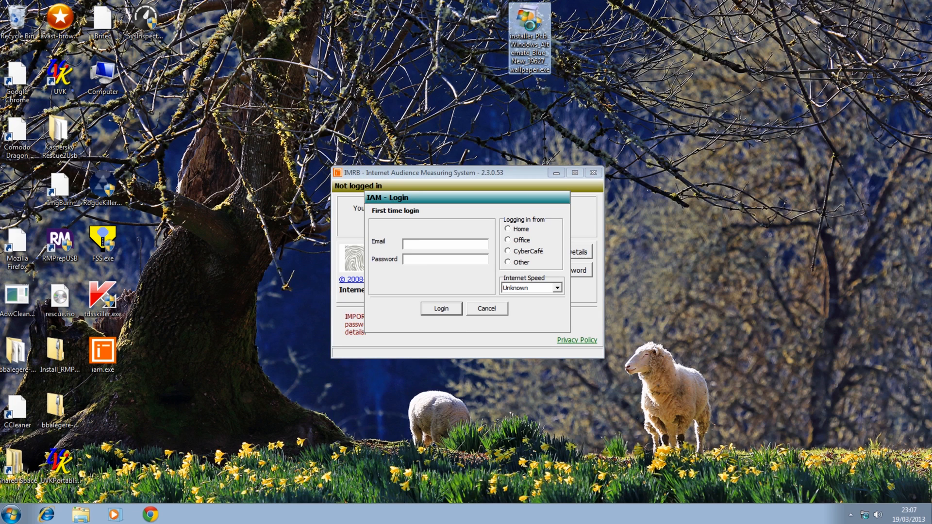
{"action": "right_click", "coordinate": [530, 26]}
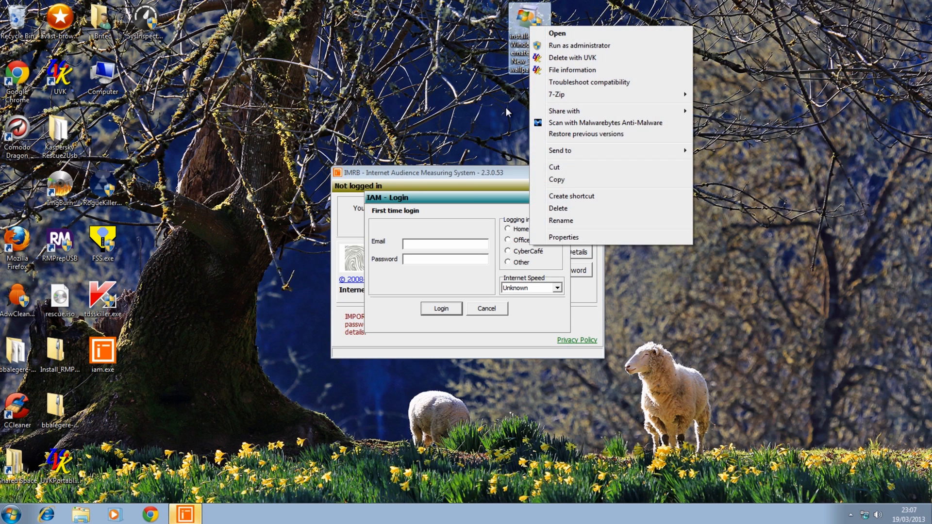
{"action": "left_click", "coordinate": [567, 212]}
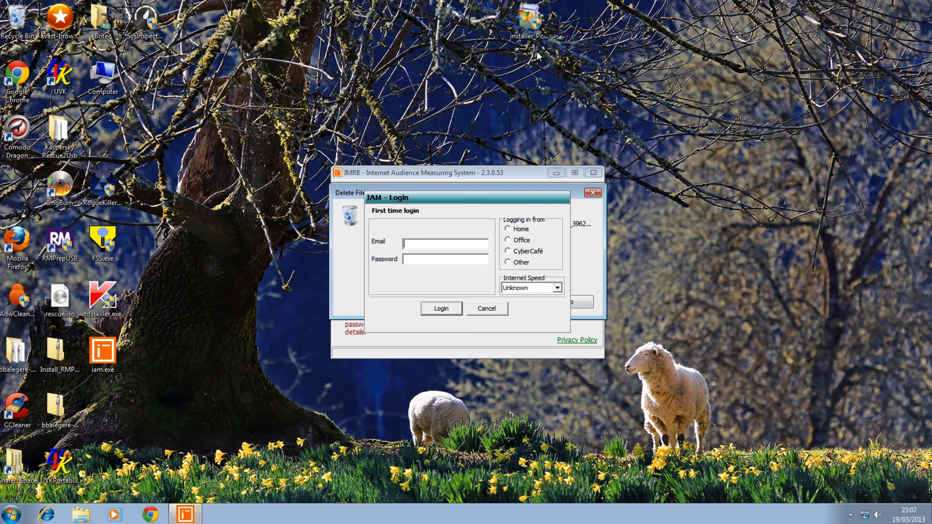
{"action": "right_click", "coordinate": [525, 22]}
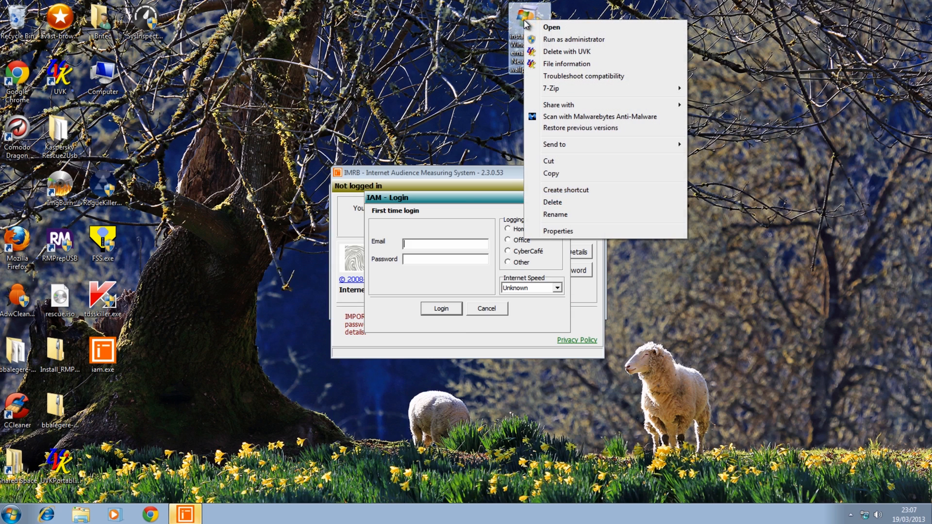
{"action": "left_click", "coordinate": [554, 202]}
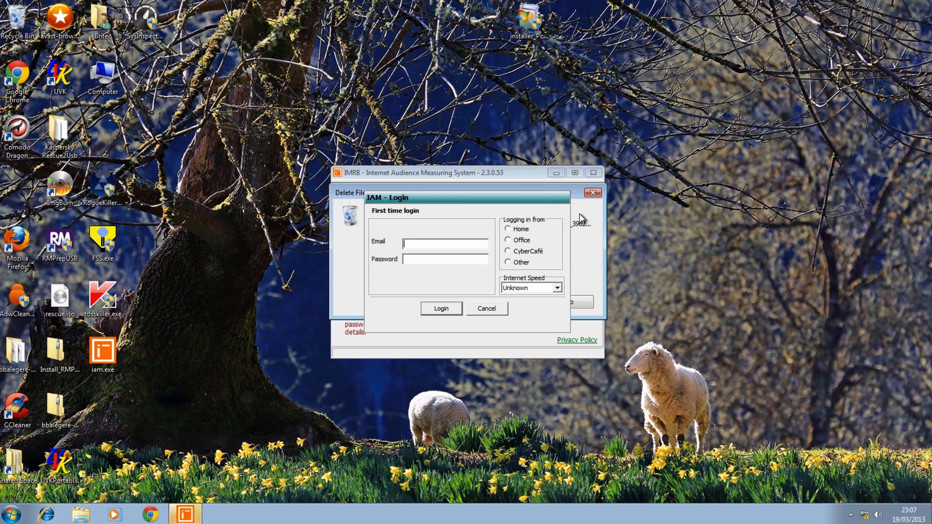
{"action": "left_click_drag", "start_coordinate": [358, 192], "coordinate": [365, 67]}
{"action": "left_click", "coordinate": [519, 181]}
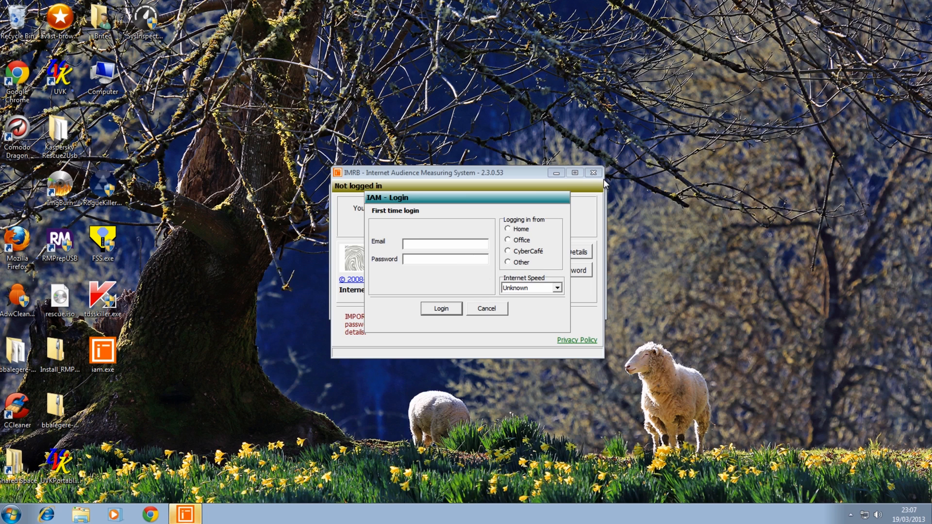
{"action": "left_click", "coordinate": [493, 309]}
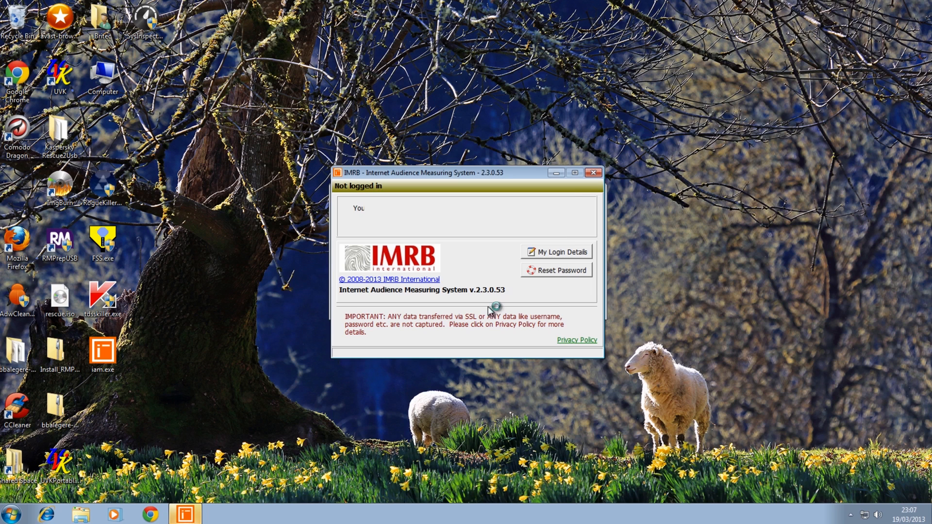
{"action": "left_click", "coordinate": [593, 173]}
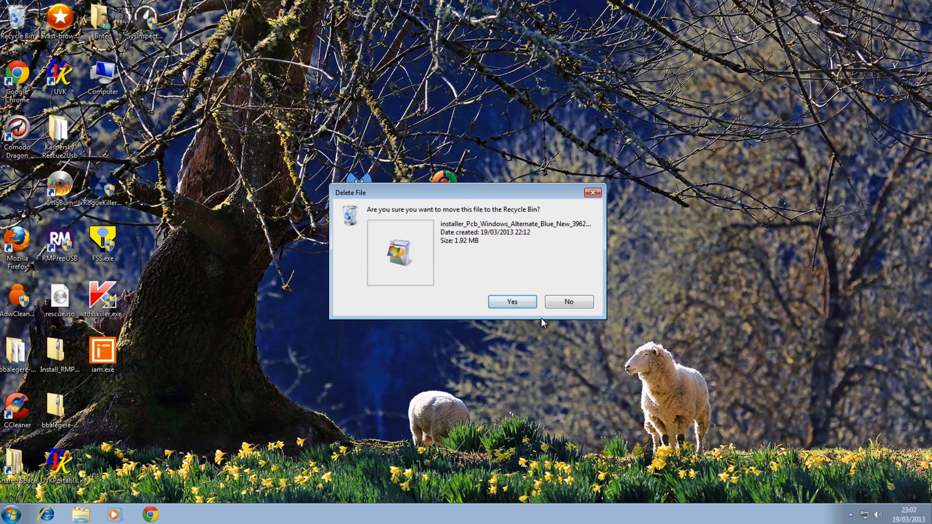
{"action": "left_click", "coordinate": [506, 305]}
{"action": "left_click", "coordinate": [508, 313]}
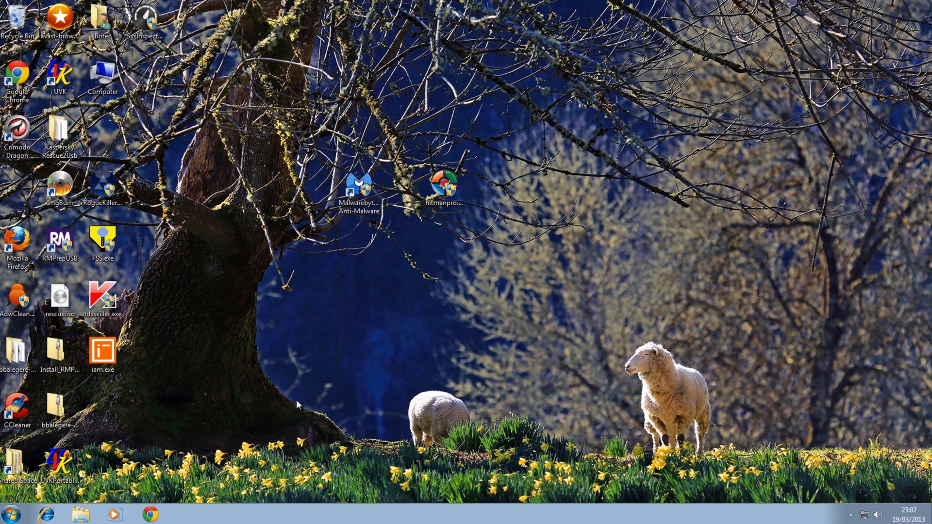
Place tdsskiller.exe beside the HitmanPro icon on the desktop, run it and start a rootkit scan
{"action": "left_click_drag", "start_coordinate": [102, 299], "coordinate": [526, 191]}
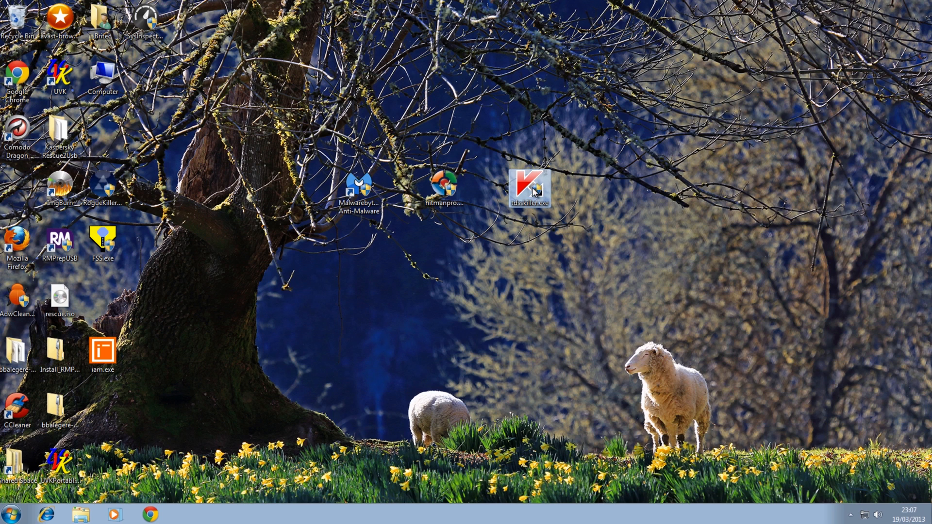
{"action": "double_click", "coordinate": [529, 190]}
{"action": "left_click", "coordinate": [520, 280]}
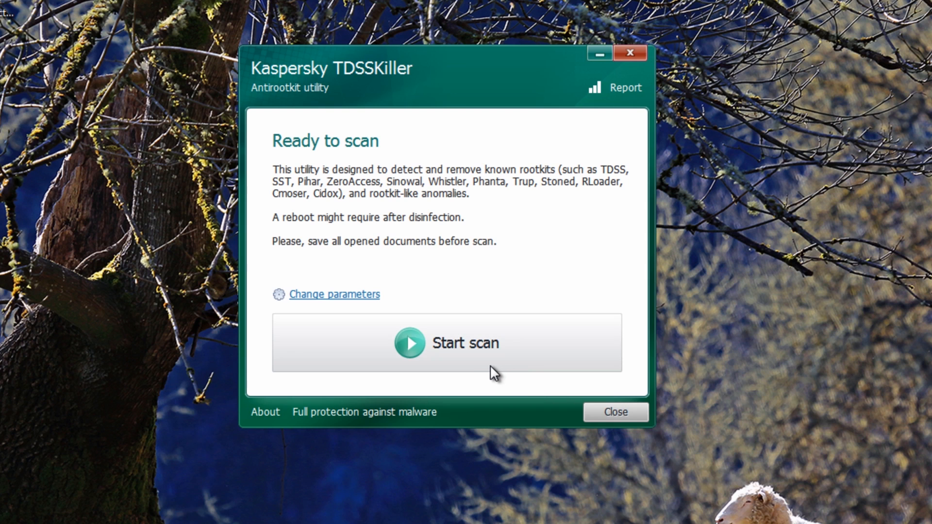
{"action": "left_click", "coordinate": [468, 354]}
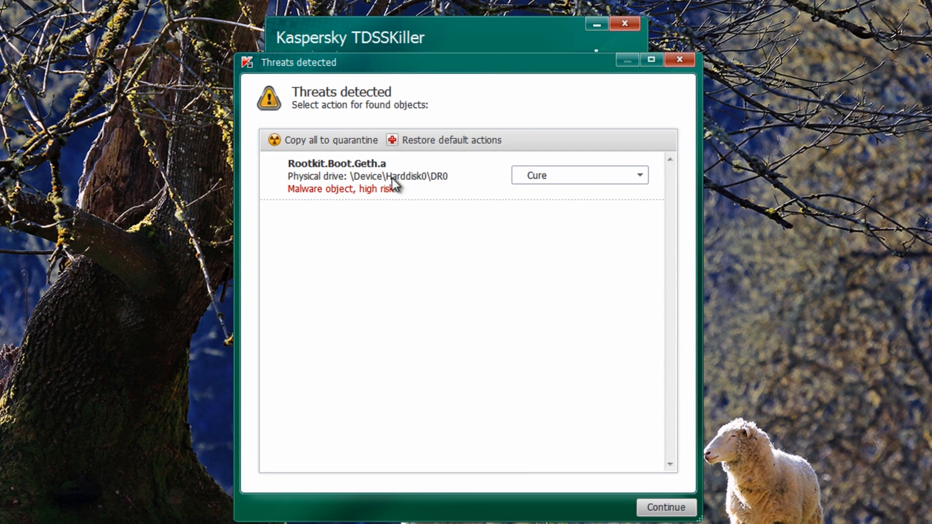
Keep Cure as the action for Rootkit.Boot.Geth.a, apply it and reboot the computer to complete the cure
{"action": "left_click", "coordinate": [640, 177]}
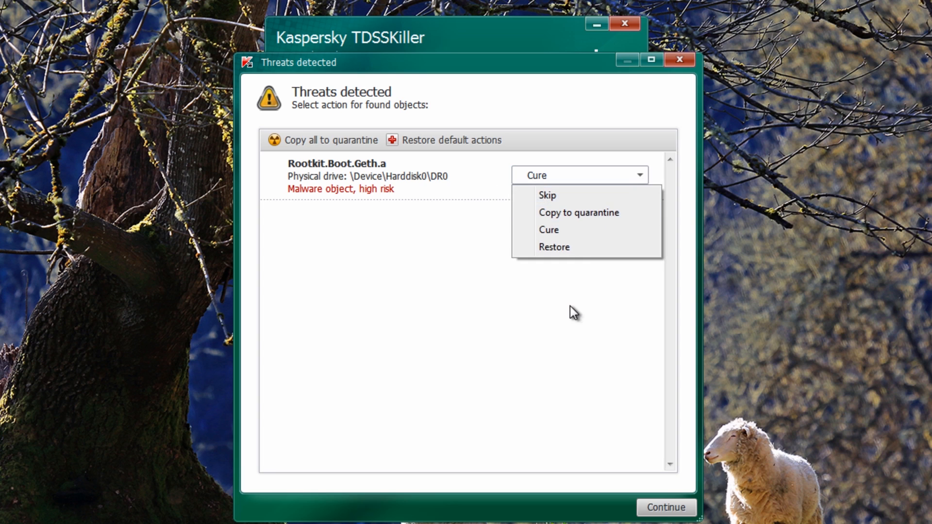
{"action": "left_click", "coordinate": [427, 324]}
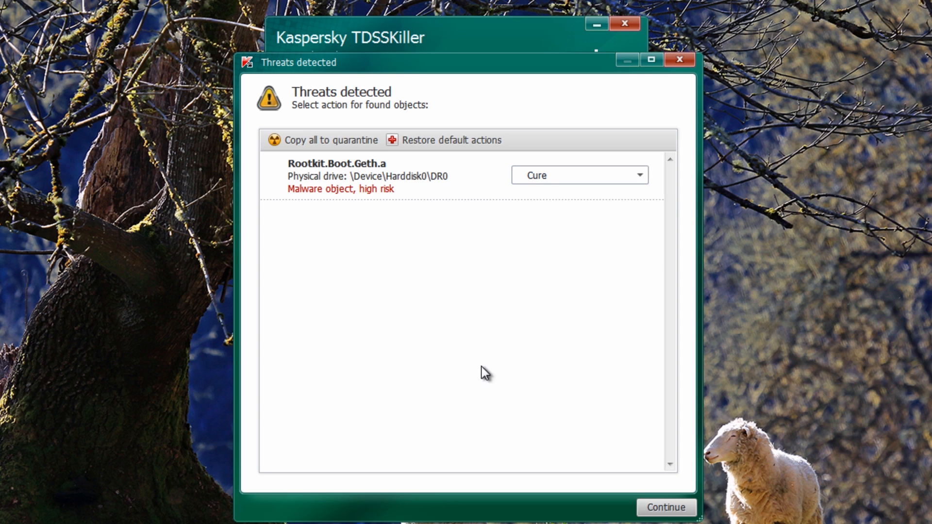
{"action": "left_click", "coordinate": [662, 507]}
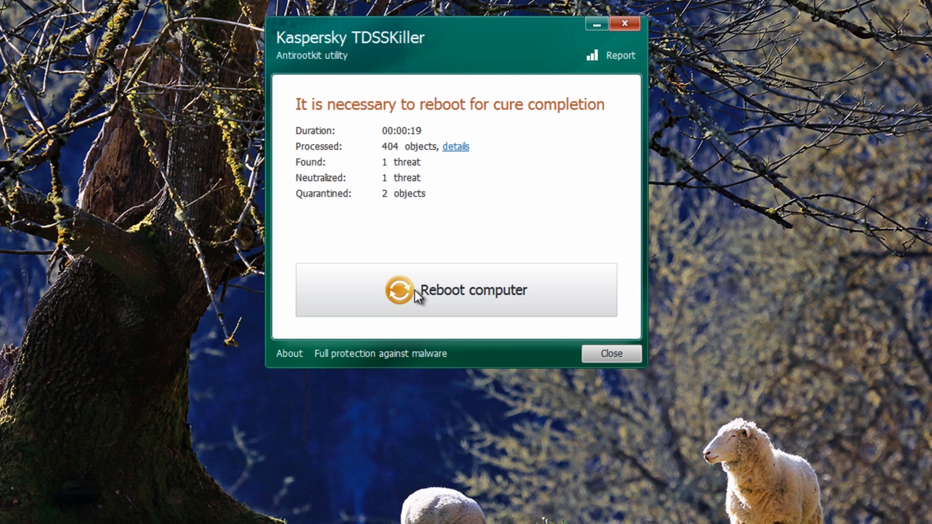
{"action": "left_click", "coordinate": [443, 295]}
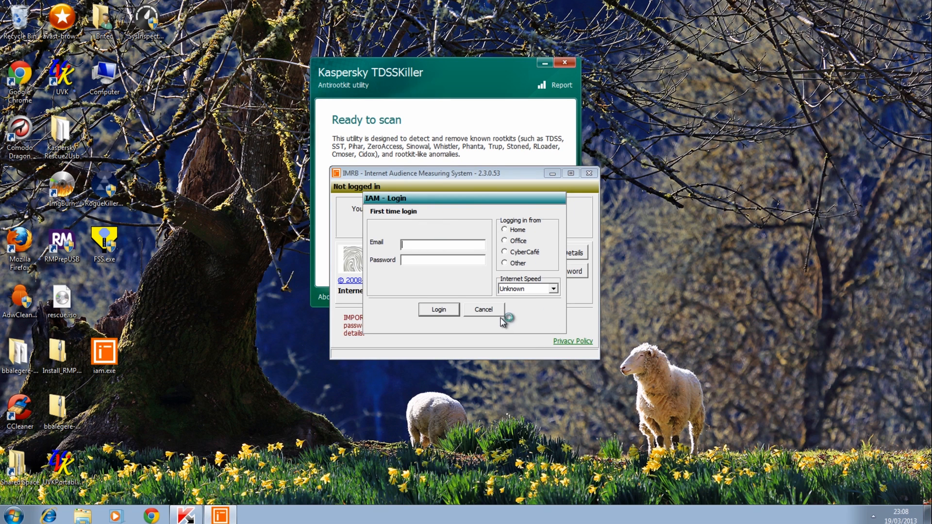
Cancel and close the IMRB login program, and dismiss the TDSSKiller About window
{"action": "left_click", "coordinate": [484, 310]}
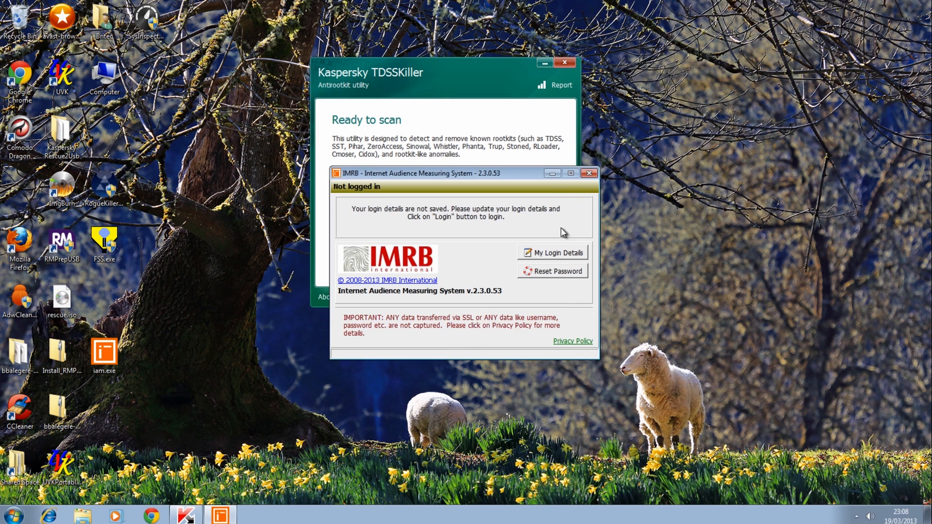
{"action": "left_click", "coordinate": [589, 173]}
{"action": "left_click", "coordinate": [324, 297]}
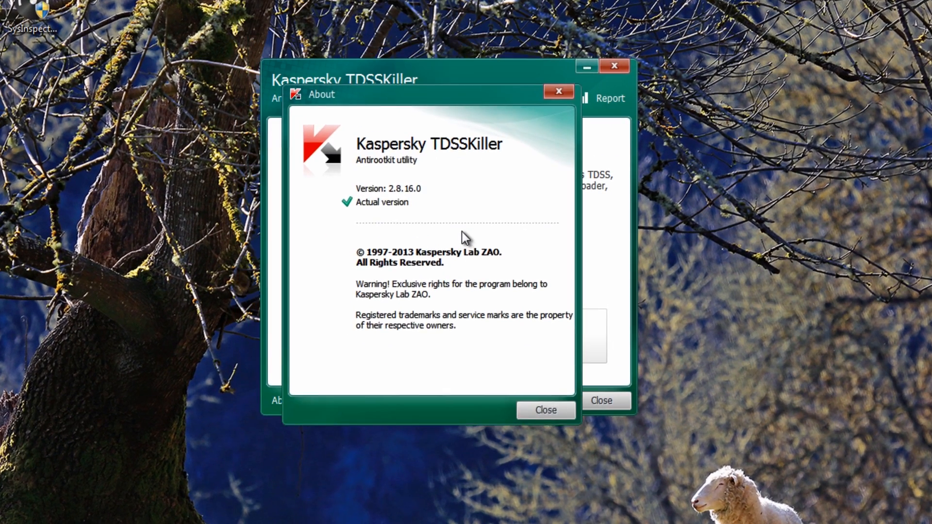
{"action": "left_click", "coordinate": [556, 413]}
Run another TDSSKiller scan to check for remaining rootkits, and close the utility
{"action": "left_click_drag", "start_coordinate": [468, 73], "coordinate": [481, 135]}
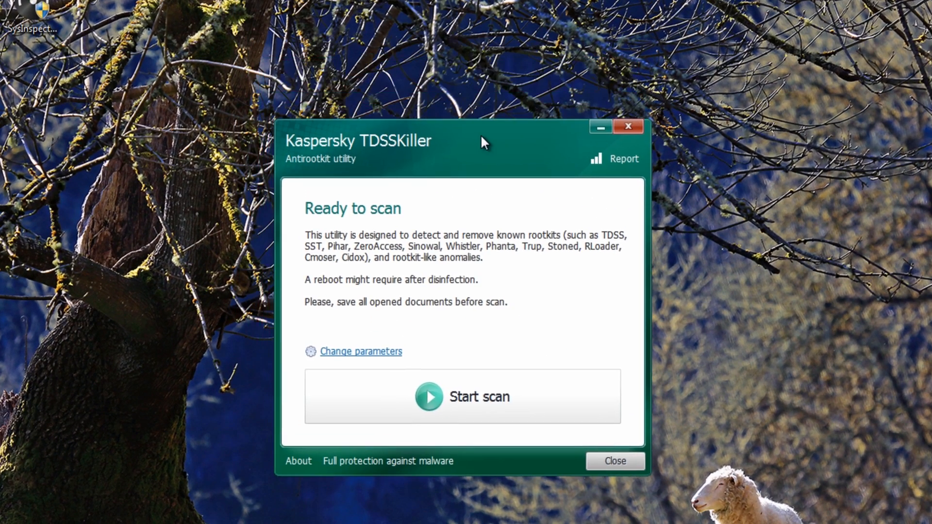
{"action": "left_click", "coordinate": [521, 411]}
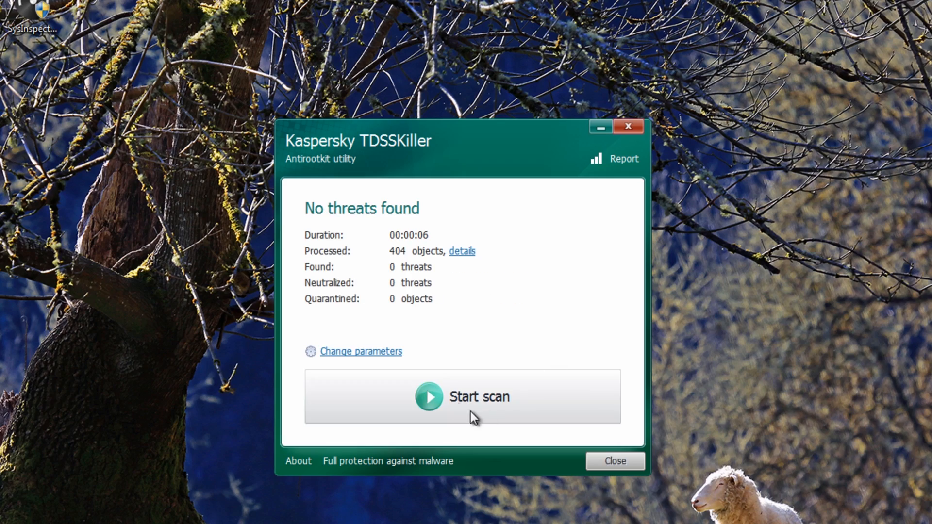
{"action": "left_click", "coordinate": [632, 463]}
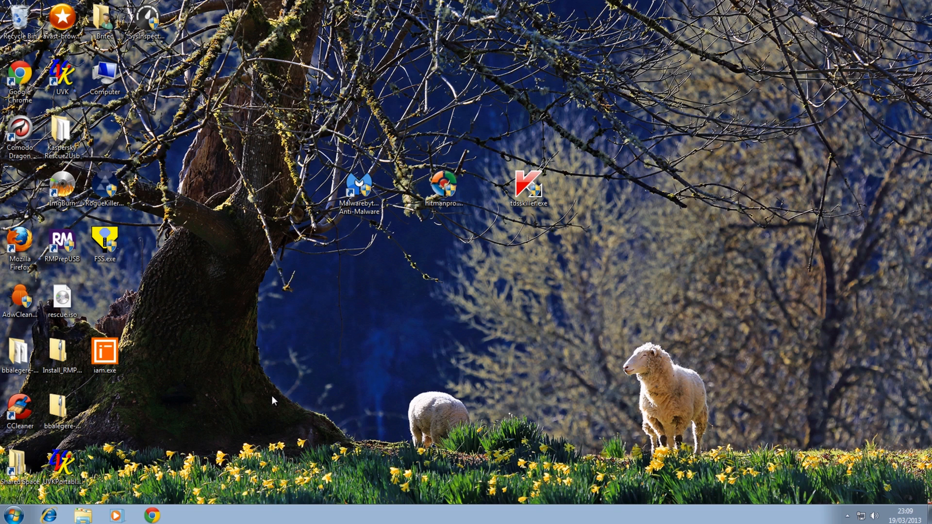
Place RogueKiller.exe beside the other tools on the desktop, run it with permission and licence terms accepted, and start a scan
{"action": "left_click_drag", "start_coordinate": [105, 184], "coordinate": [598, 194]}
{"action": "double_click", "coordinate": [612, 190]}
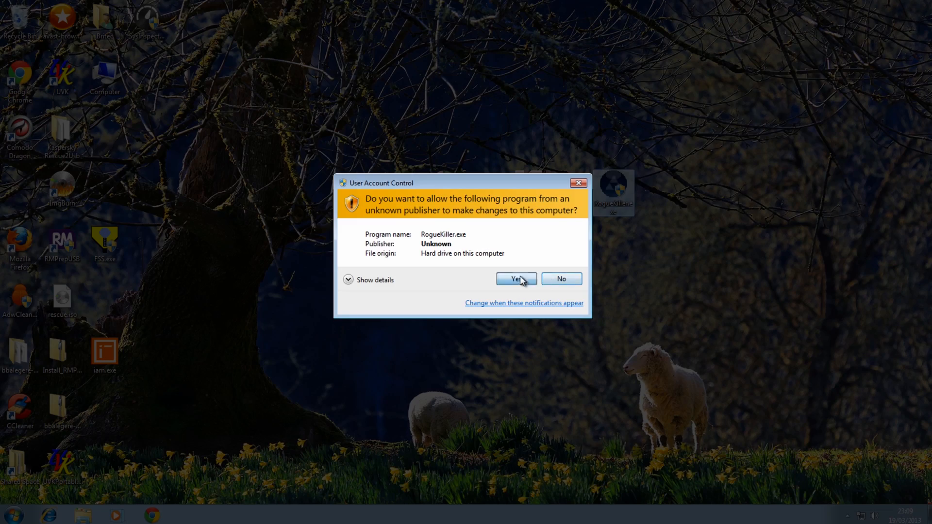
{"action": "left_click", "coordinate": [520, 277]}
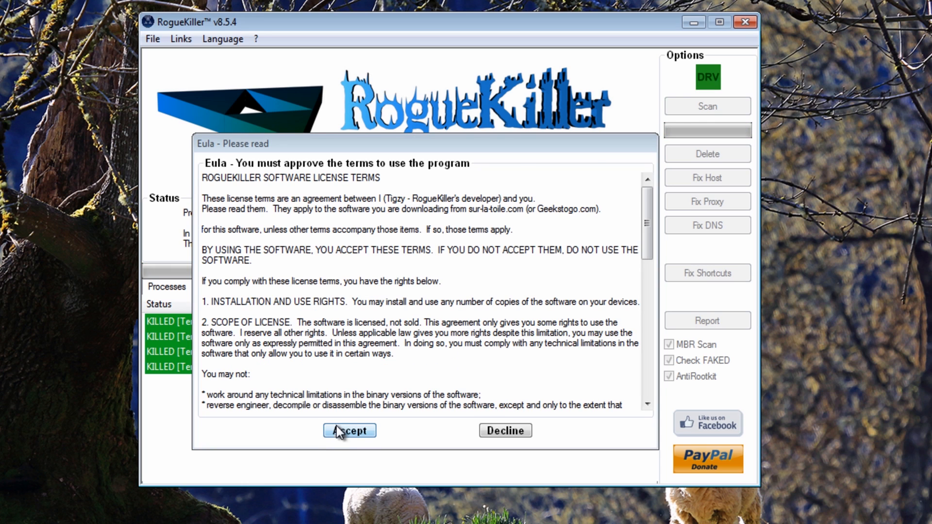
{"action": "left_click", "coordinate": [335, 430]}
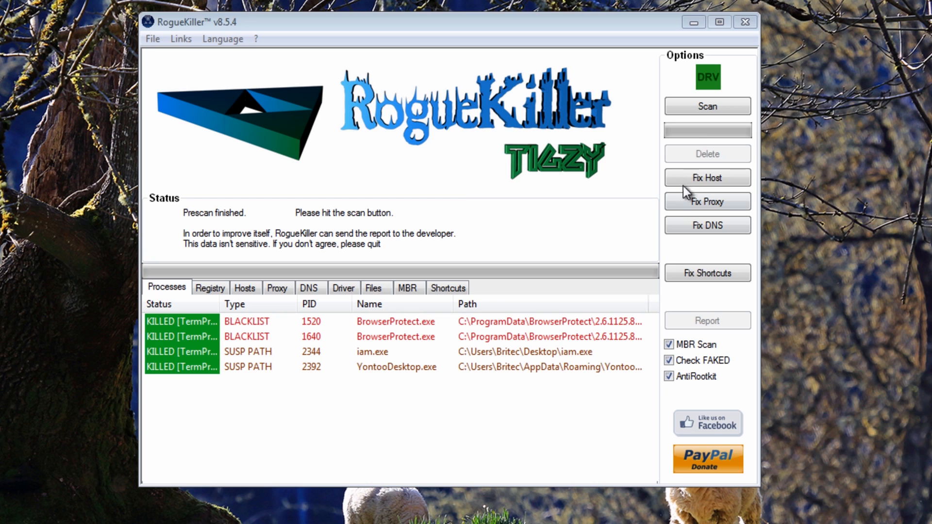
{"action": "left_click", "coordinate": [701, 104]}
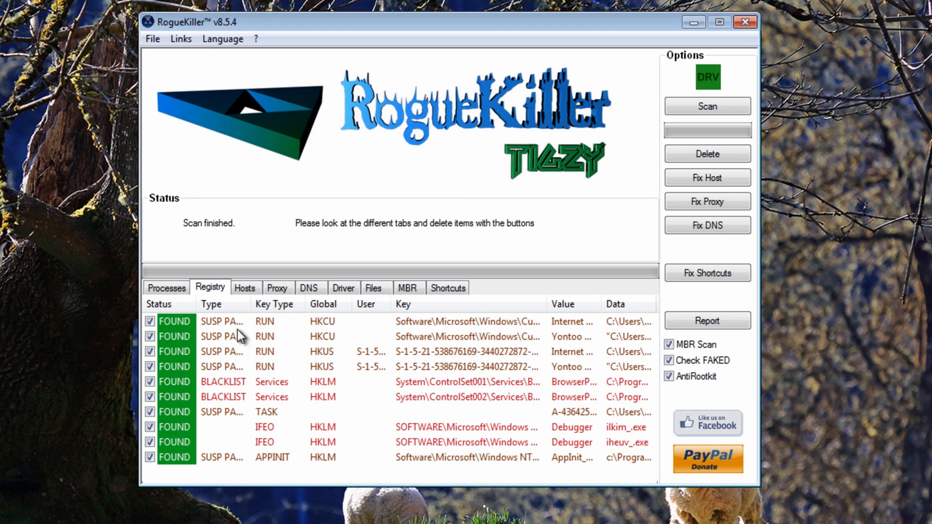
Examine the RogueKiller scan results for processes, registry, hosts, proxy, DNS, drivers, files, MBR and shortcuts
{"action": "left_click", "coordinate": [147, 291]}
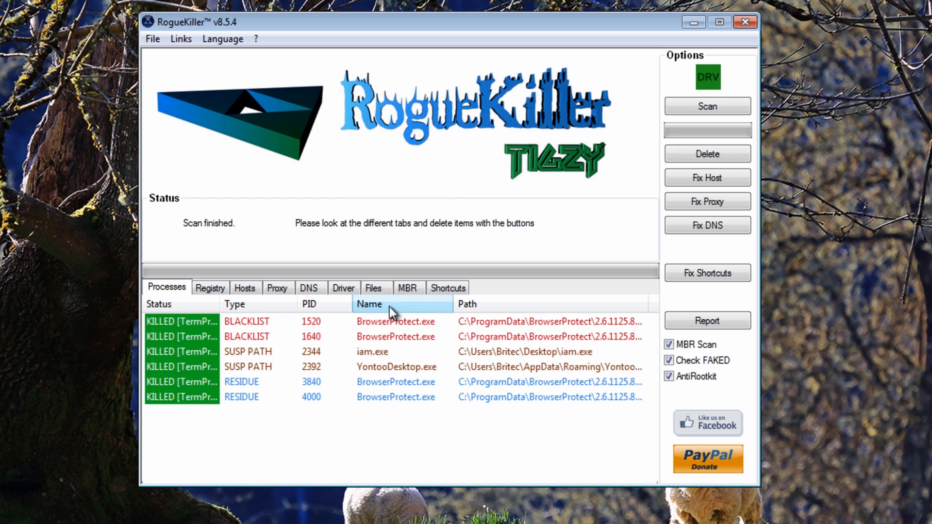
{"action": "left_click", "coordinate": [225, 287]}
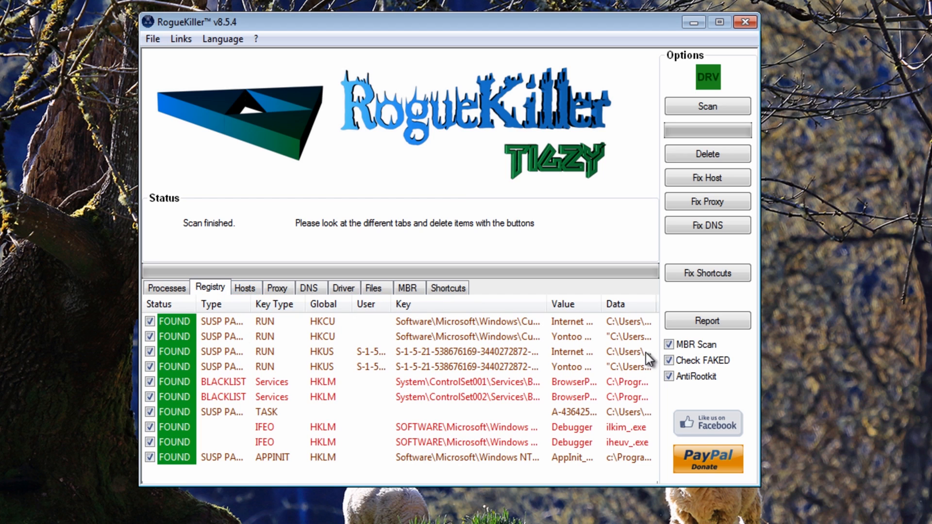
{"action": "left_click", "coordinate": [246, 289]}
{"action": "left_click", "coordinate": [274, 290]}
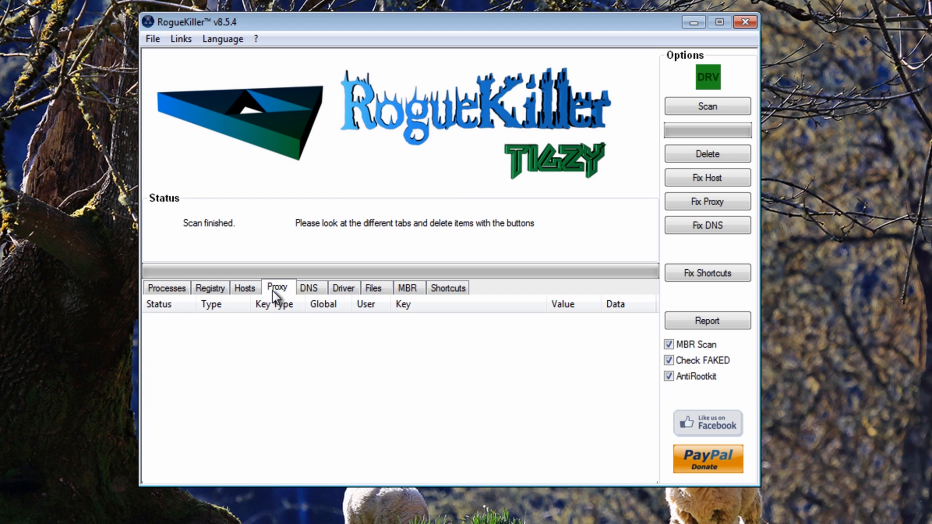
{"action": "left_click", "coordinate": [314, 291]}
{"action": "left_click", "coordinate": [346, 290]}
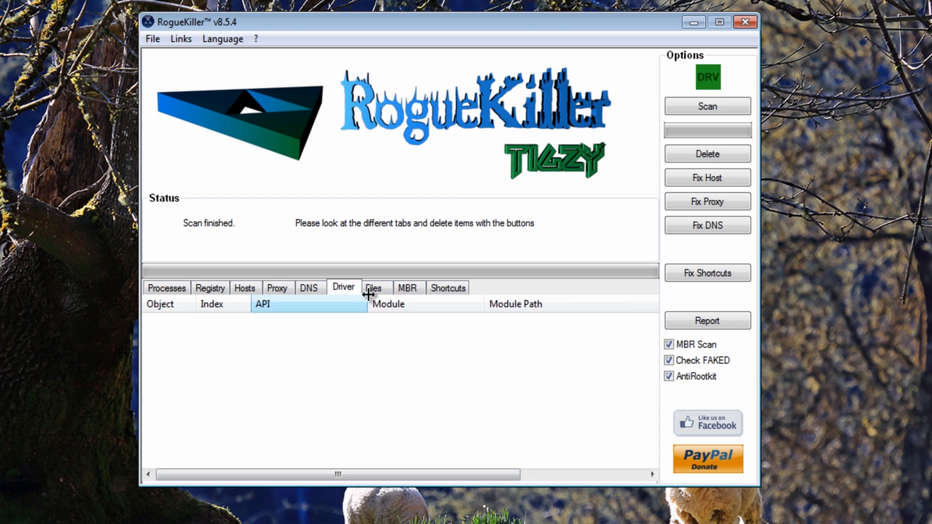
{"action": "left_click", "coordinate": [373, 291]}
{"action": "left_click", "coordinate": [406, 289]}
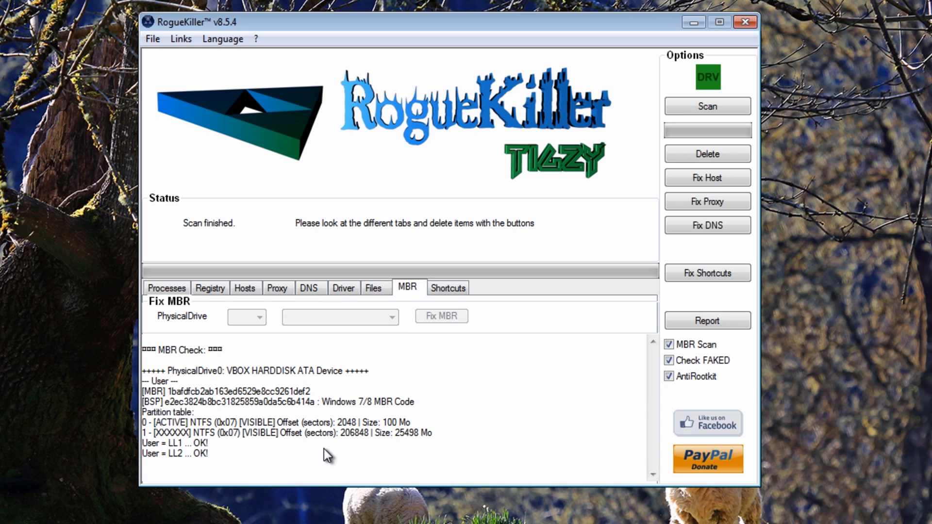
{"action": "left_click", "coordinate": [448, 290]}
{"action": "left_click", "coordinate": [185, 291]}
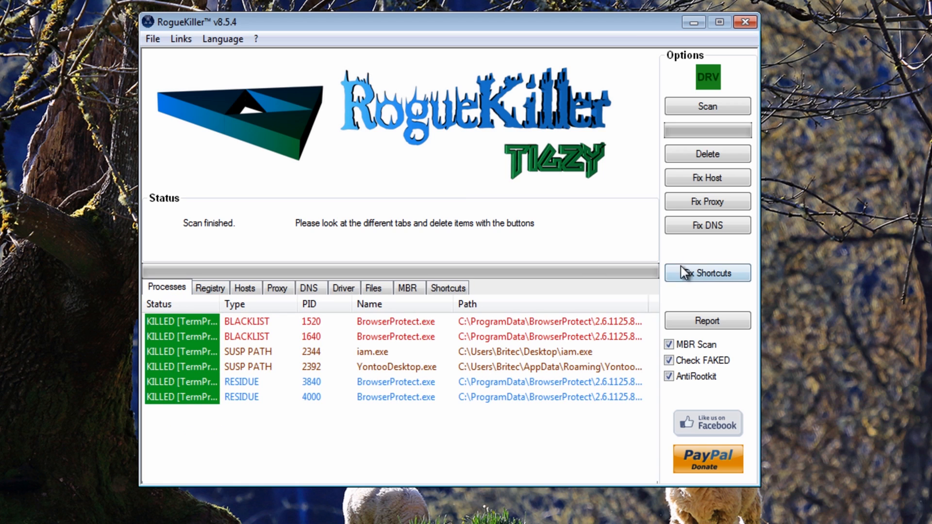
Delete the detected items, repair the hosts file, proxy and DNS settings, and close RogueKiller
{"action": "left_click", "coordinate": [705, 154]}
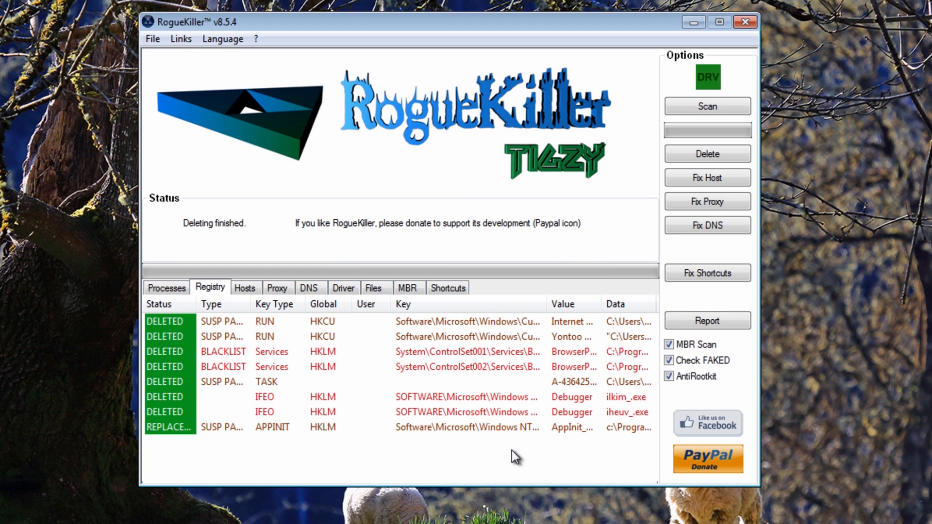
{"action": "left_click", "coordinate": [708, 179]}
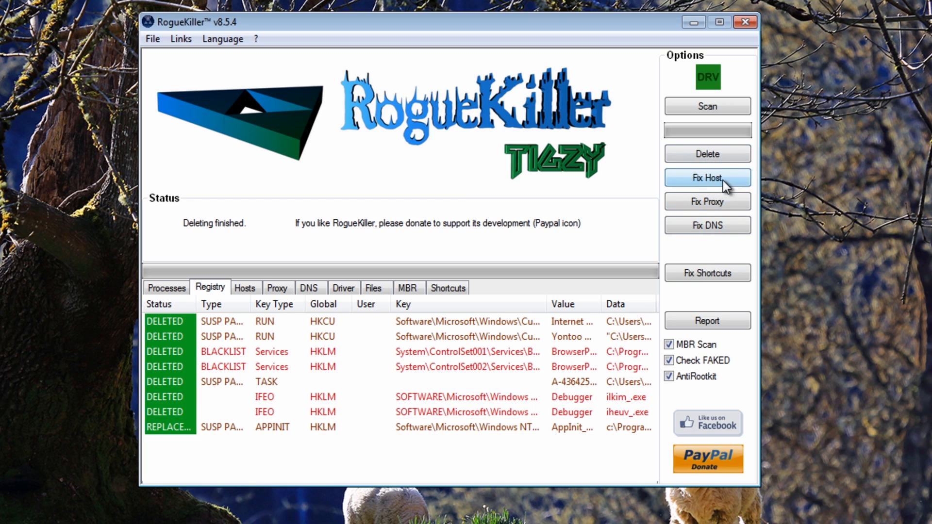
{"action": "left_click", "coordinate": [710, 203]}
{"action": "left_click", "coordinate": [709, 228]}
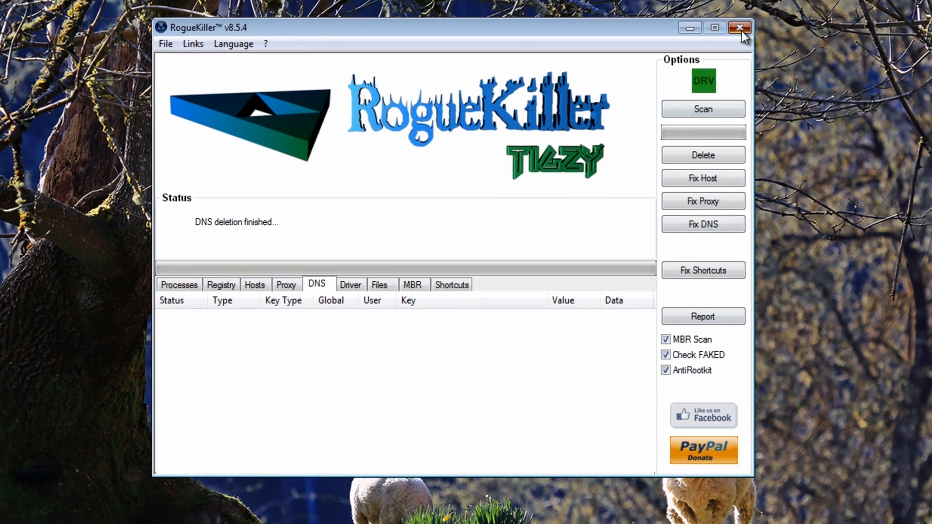
{"action": "left_click", "coordinate": [744, 22]}
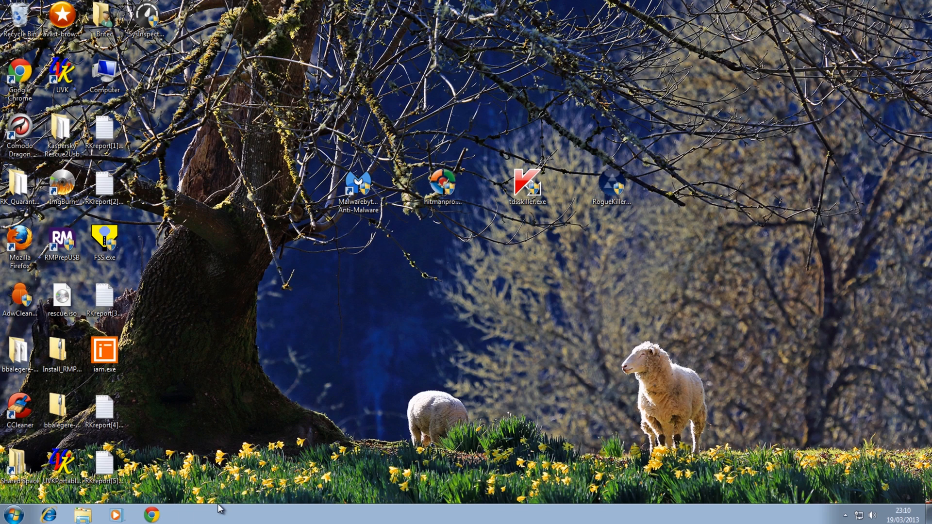
Switch to Chrome, search for google from the Delta Search page and open the Google UK site from the results
{"action": "left_click", "coordinate": [152, 514]}
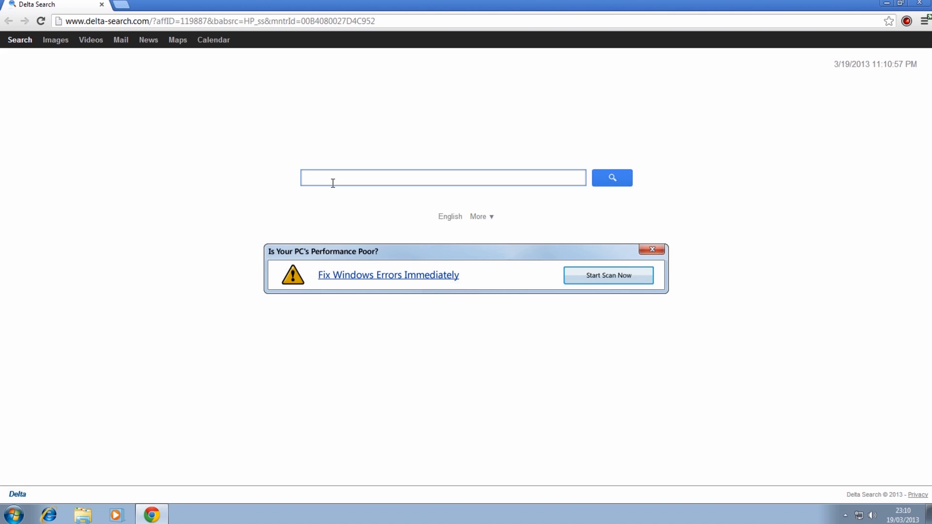
{"action": "type", "text": "oogle"}
{"action": "key", "text": "Return"}
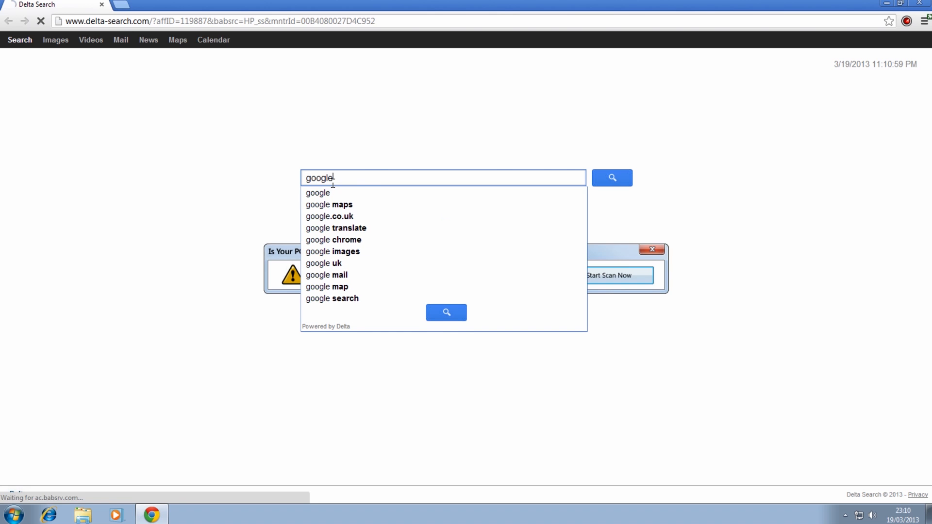
{"action": "left_click", "coordinate": [272, 115]}
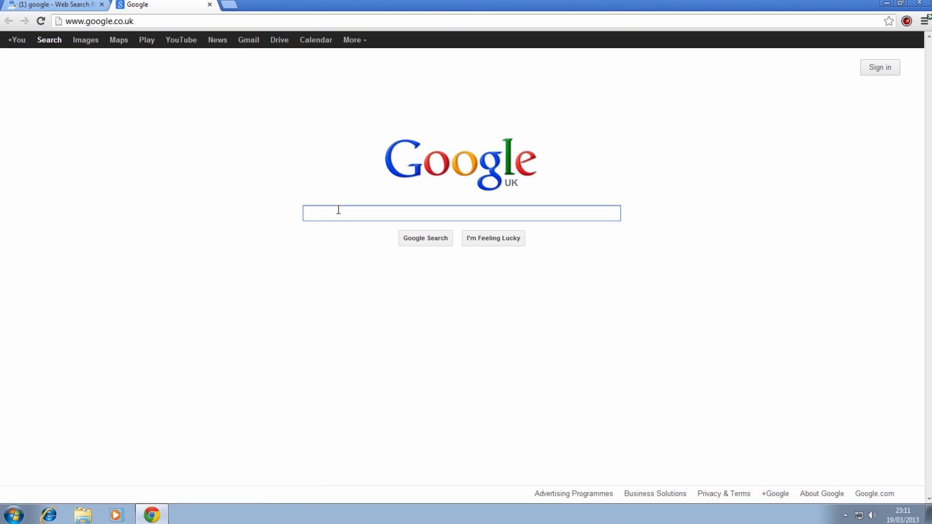
Search Google for hitmanpro, download HitmanPro from the SurfRight home page and close the browser
{"action": "type", "text": "hitma"}
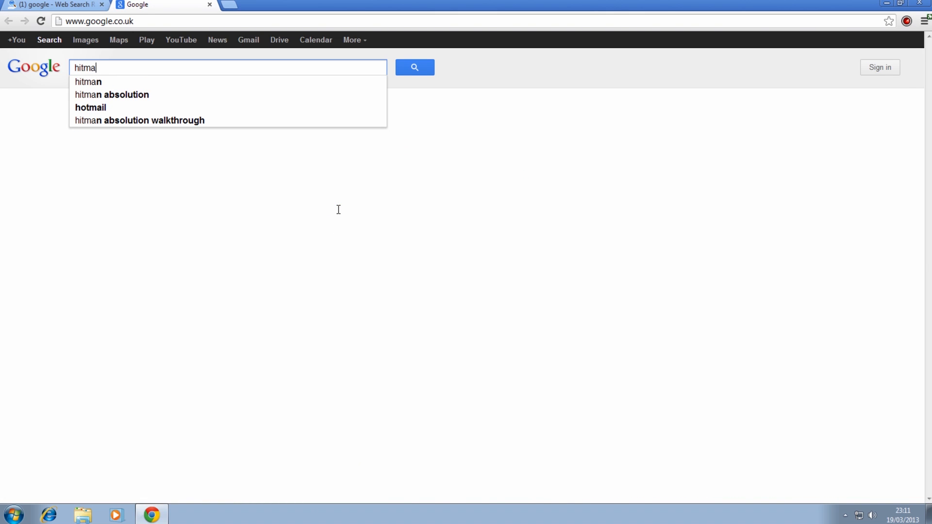
{"action": "type", "text": "npro"}
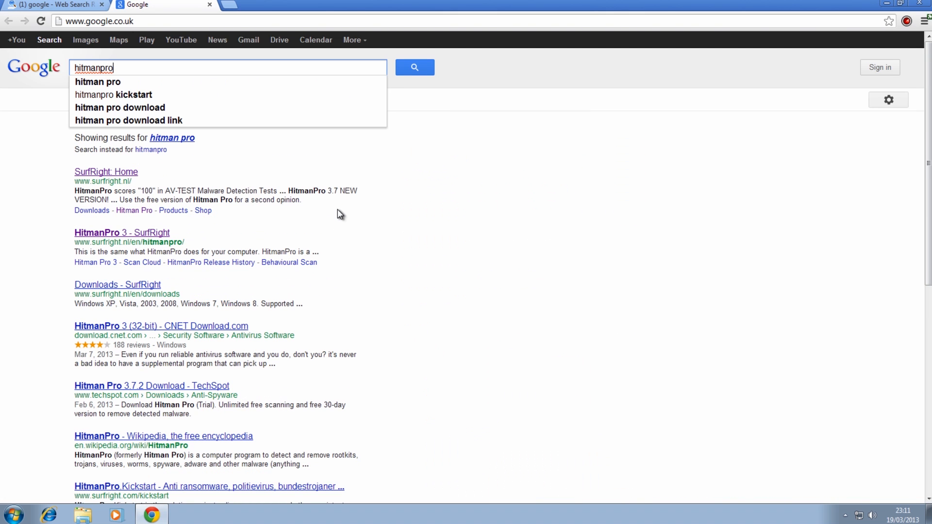
{"action": "left_click", "coordinate": [113, 175]}
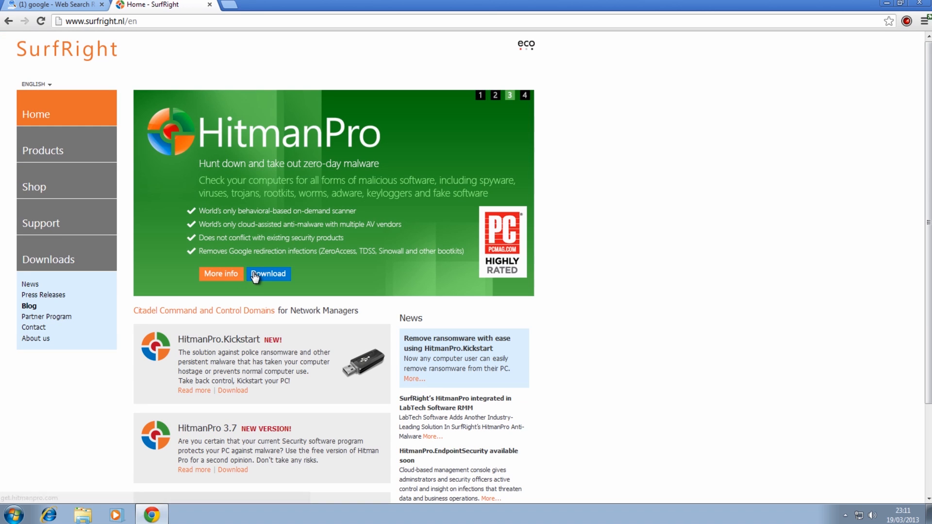
{"action": "left_click", "coordinate": [254, 275]}
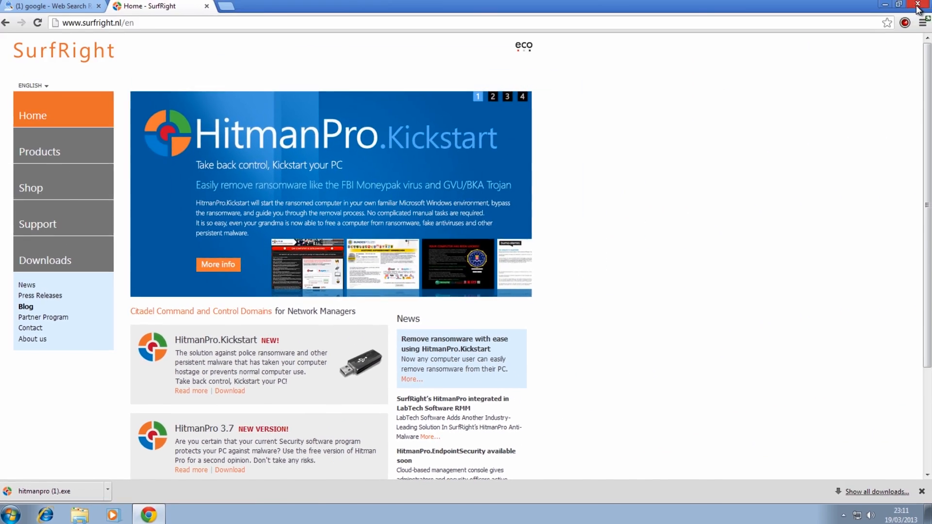
{"action": "left_click", "coordinate": [921, 5]}
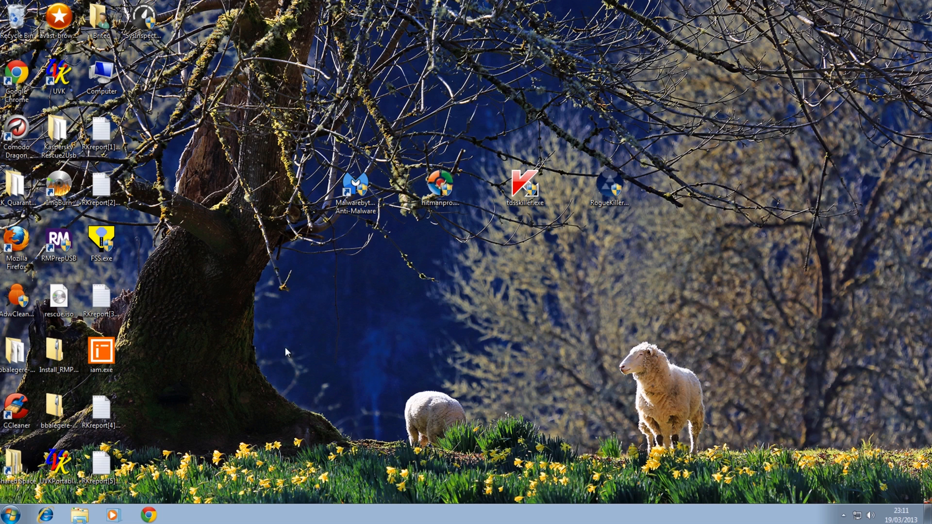
Place FSS.exe beside the other desktop tools, run it with permission and scan with all service options selected
{"action": "left_click_drag", "start_coordinate": [107, 242], "coordinate": [680, 191]}
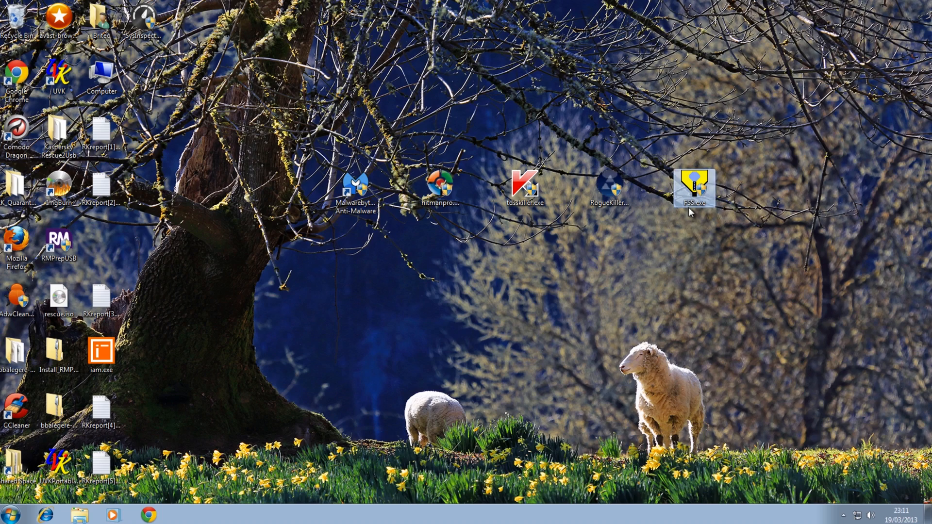
{"action": "double_click", "coordinate": [694, 192]}
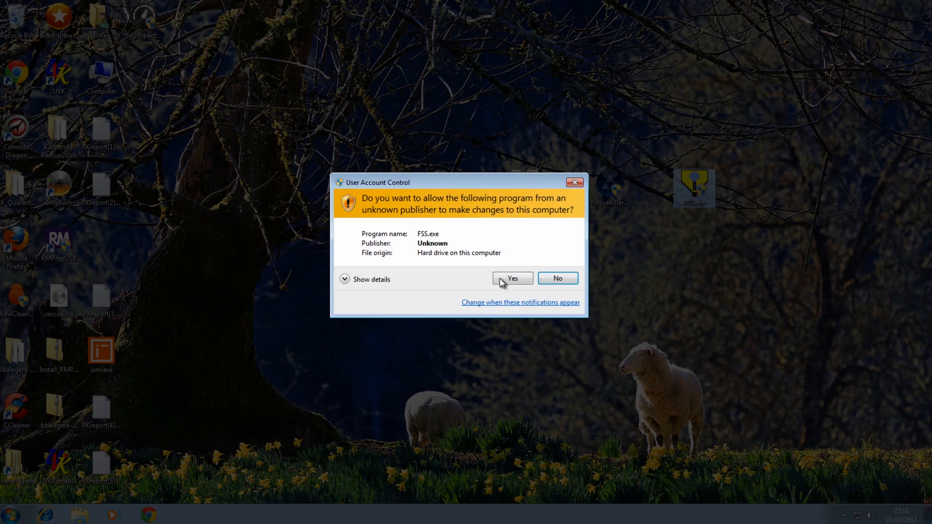
{"action": "left_click", "coordinate": [499, 278]}
{"action": "left_click_drag", "start_coordinate": [287, 181], "coordinate": [416, 175]}
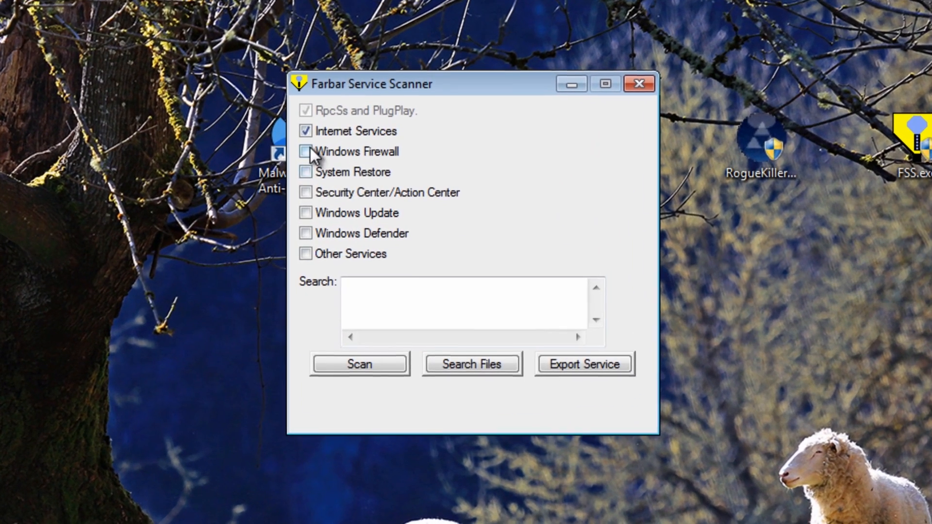
{"action": "left_click", "coordinate": [334, 212]}
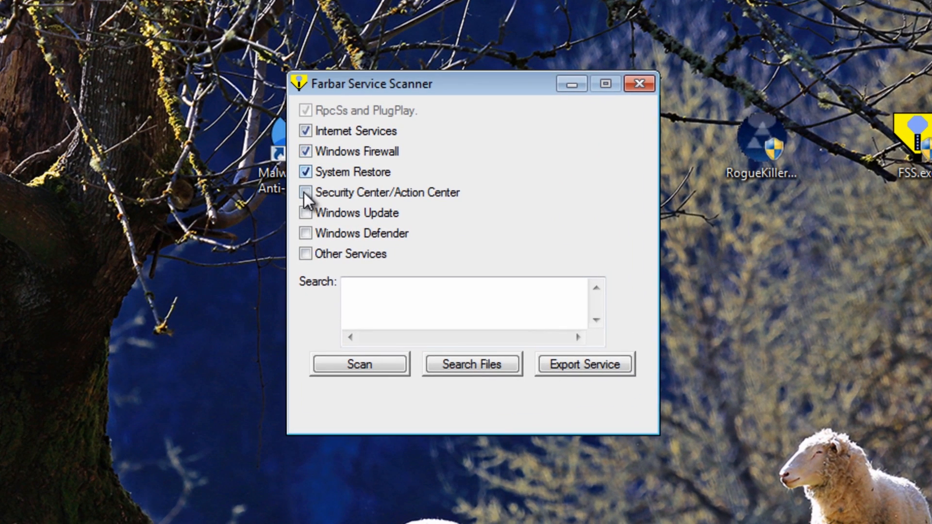
{"action": "left_click", "coordinate": [371, 364]}
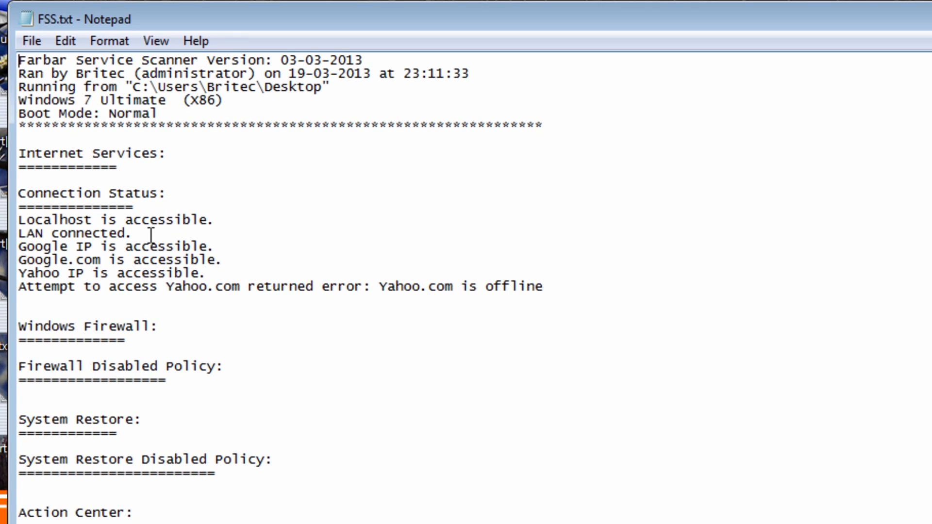
Examine the connection, service and file check sections of the FSS.txt report, and close the report and Farbar Service Scanner
{"action": "scroll", "coordinate": [466, 287], "scroll_direction": "down", "scroll_amount": 6}
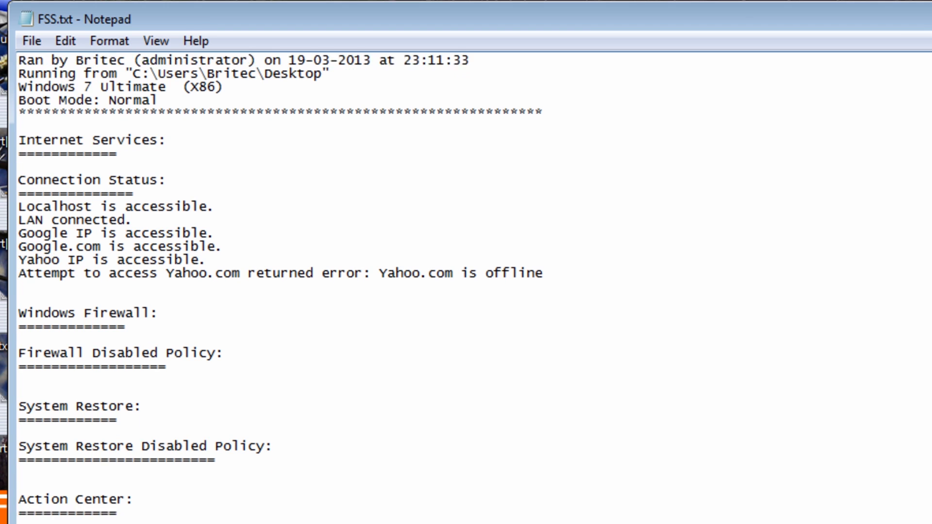
{"action": "scroll", "coordinate": [466, 286], "scroll_direction": "up", "scroll_amount": 2}
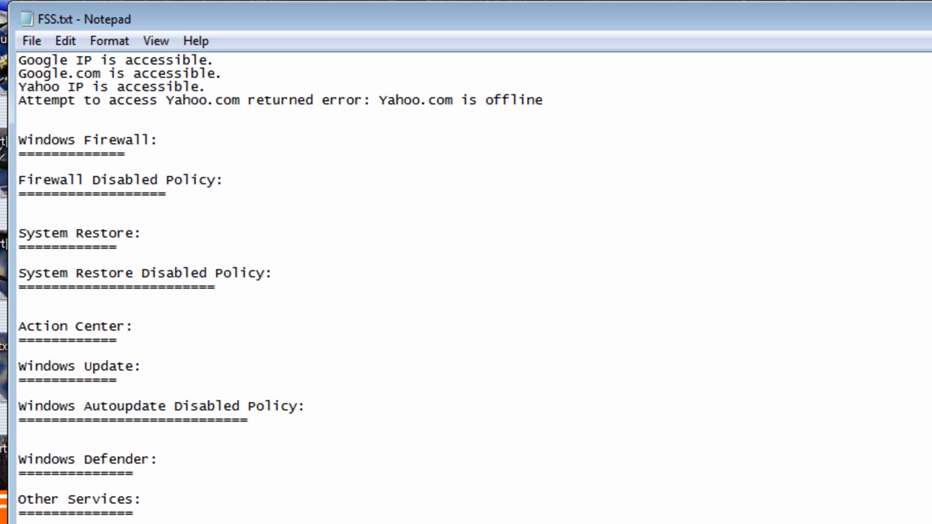
{"action": "scroll", "coordinate": [386, 459], "scroll_direction": "down", "scroll_amount": 7}
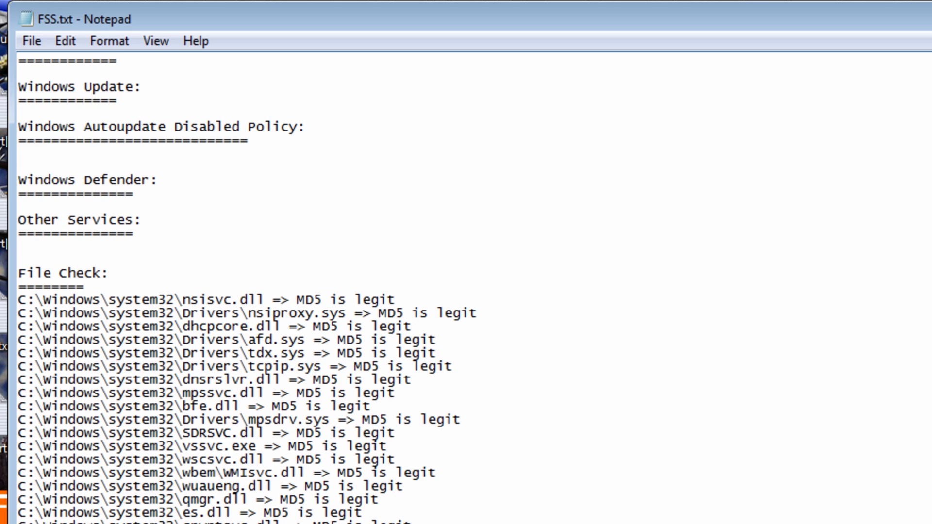
{"action": "key", "text": "alt+F4"}
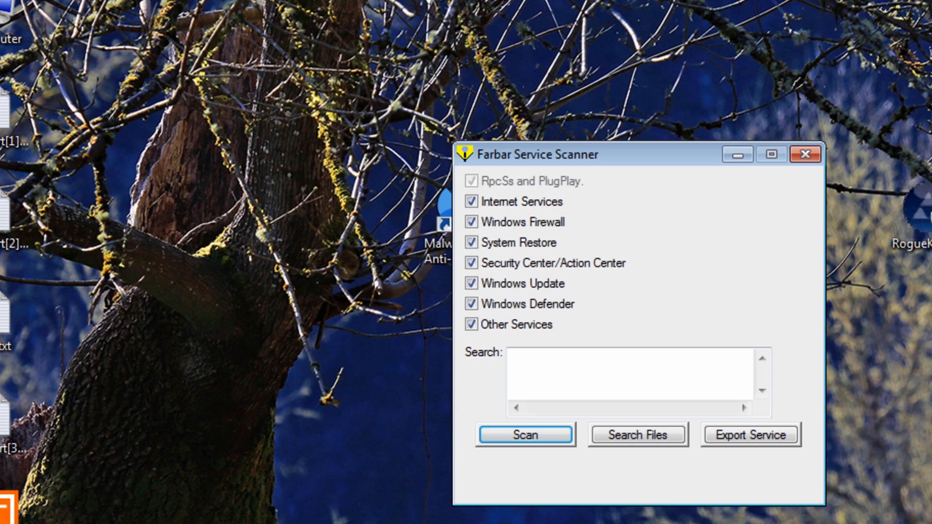
{"action": "left_click", "coordinate": [805, 154]}
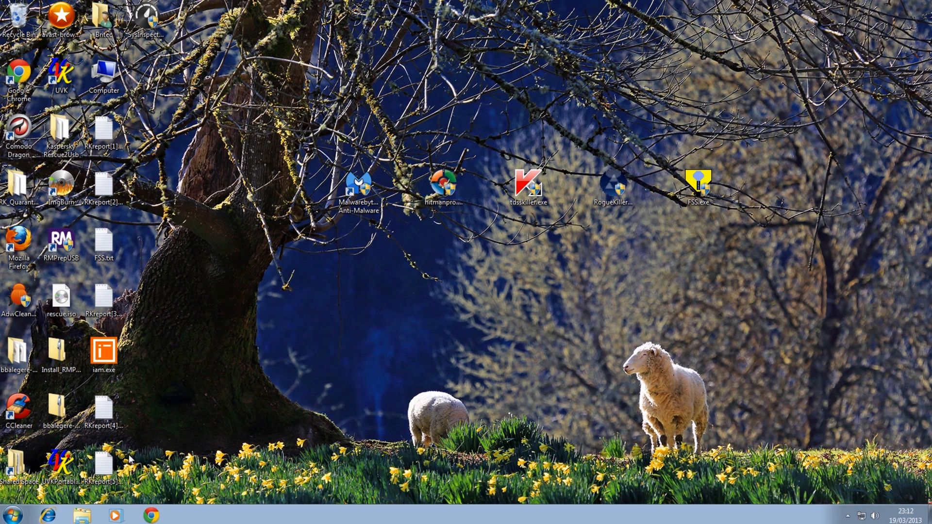
Delete the RKreport files, FSS.txt and iam.exe from the desktop
{"action": "left_click", "coordinate": [107, 466]}
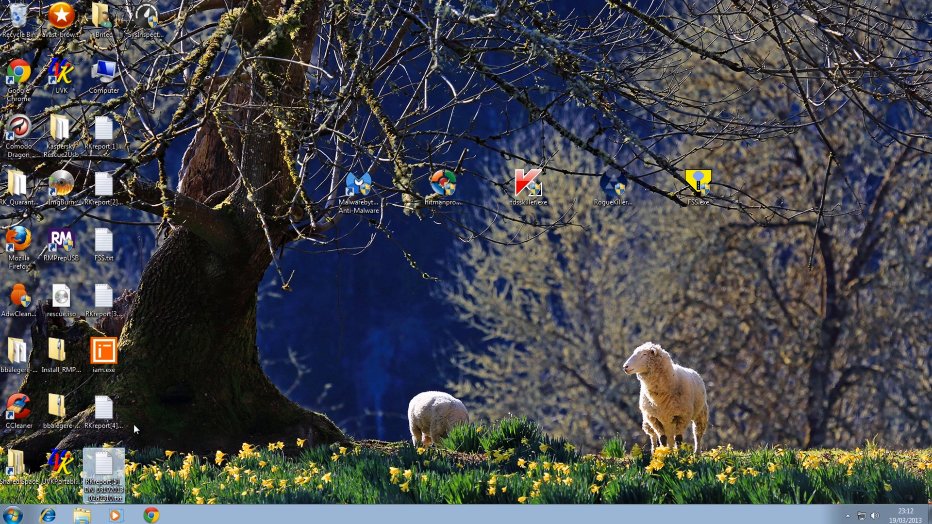
{"action": "left_click", "coordinate": [104, 410], "text": "ctrl"}
{"action": "left_click", "coordinate": [103, 352], "text": "ctrl"}
{"action": "left_click", "coordinate": [104, 298], "text": "ctrl"}
{"action": "left_click", "coordinate": [103, 241], "text": "ctrl"}
{"action": "left_click", "coordinate": [107, 194], "text": "ctrl"}
{"action": "left_click", "coordinate": [103, 130], "text": "ctrl"}
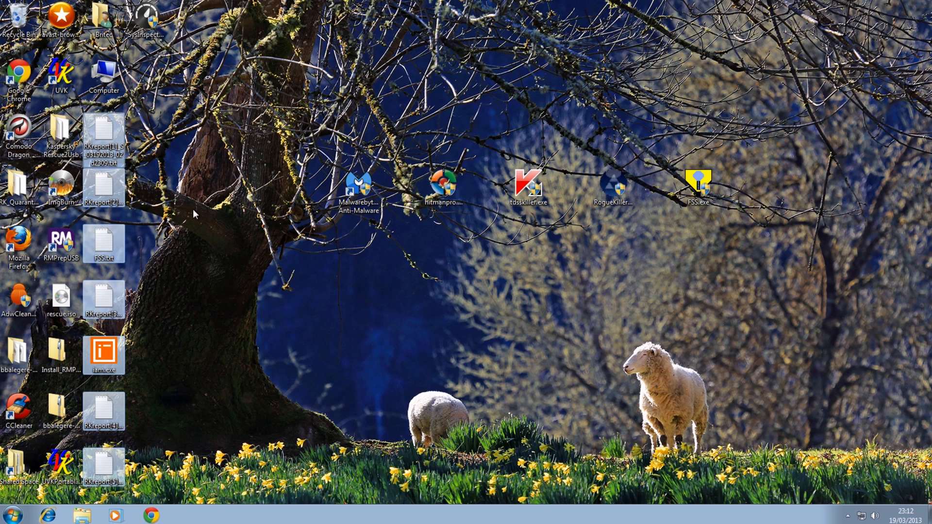
{"action": "key", "text": "Delete"}
{"action": "left_click", "coordinate": [507, 266]}
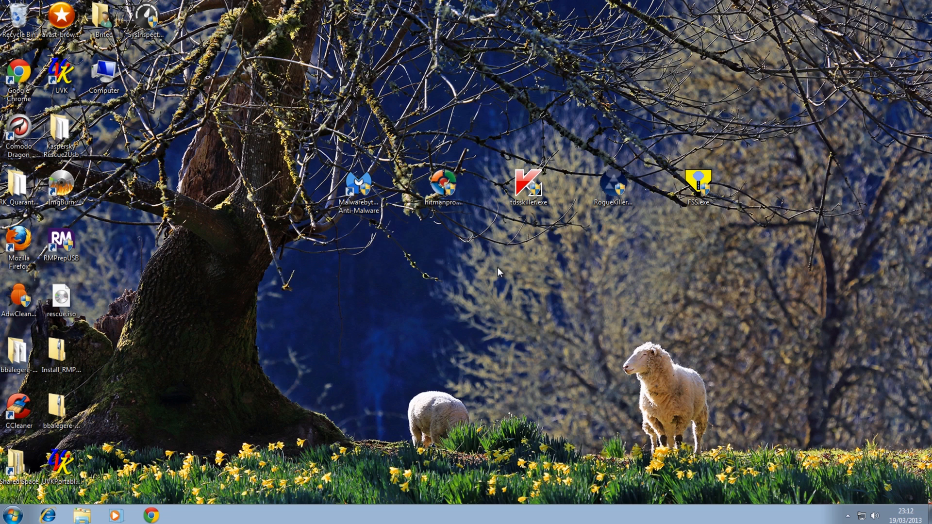
Move AdwCleaner.exe below the other desktop tools, run it with permission and search for adware
{"action": "left_click_drag", "start_coordinate": [19, 296], "coordinate": [449, 257]}
{"action": "double_click", "coordinate": [442, 244]}
{"action": "left_click", "coordinate": [524, 281]}
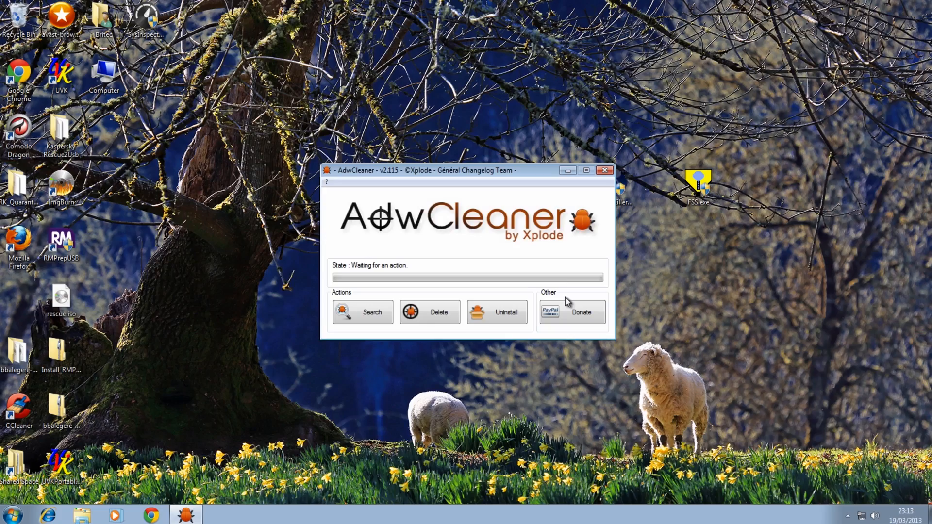
{"action": "left_click", "coordinate": [362, 313]}
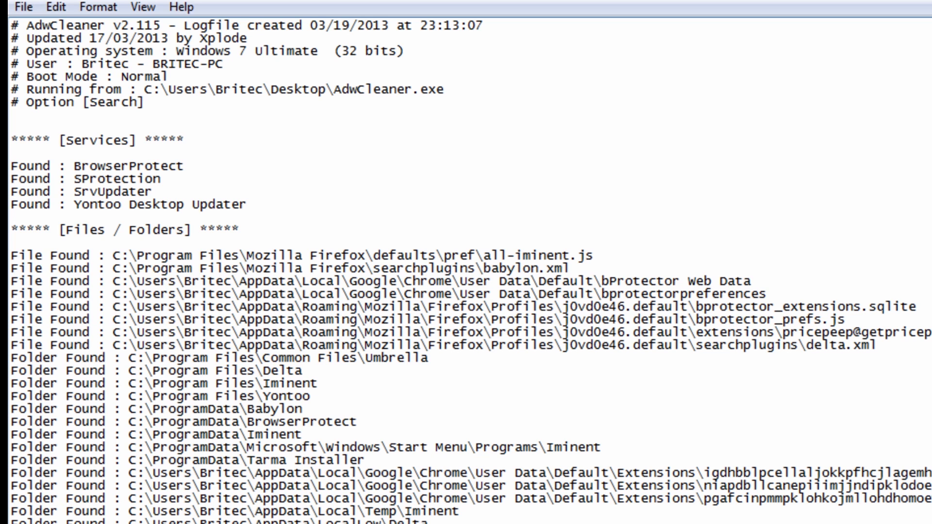
Review the AdwCleaner search report and delete the detected adware, accepting the closing of all programs and the computer restart
{"action": "scroll", "coordinate": [466, 272], "scroll_direction": "down", "scroll_amount": 12}
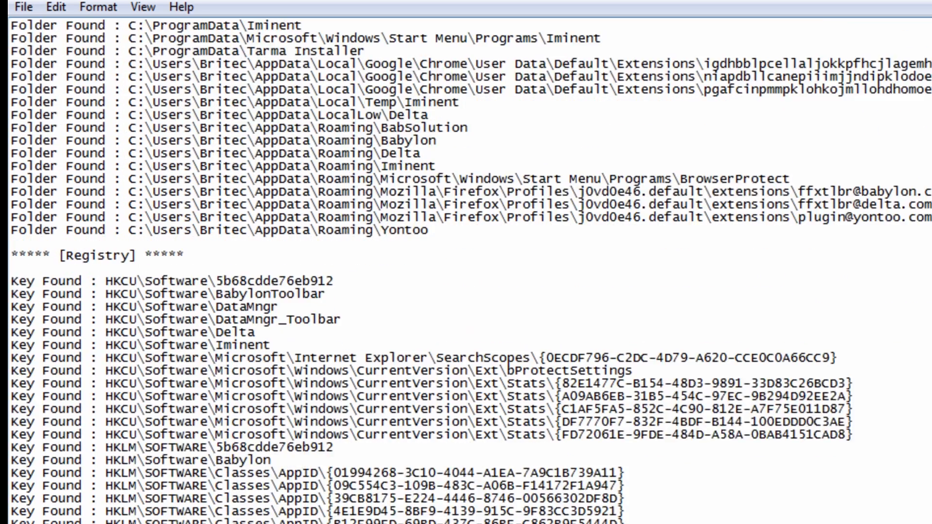
{"action": "scroll", "coordinate": [466, 272], "scroll_direction": "down", "scroll_amount": 20}
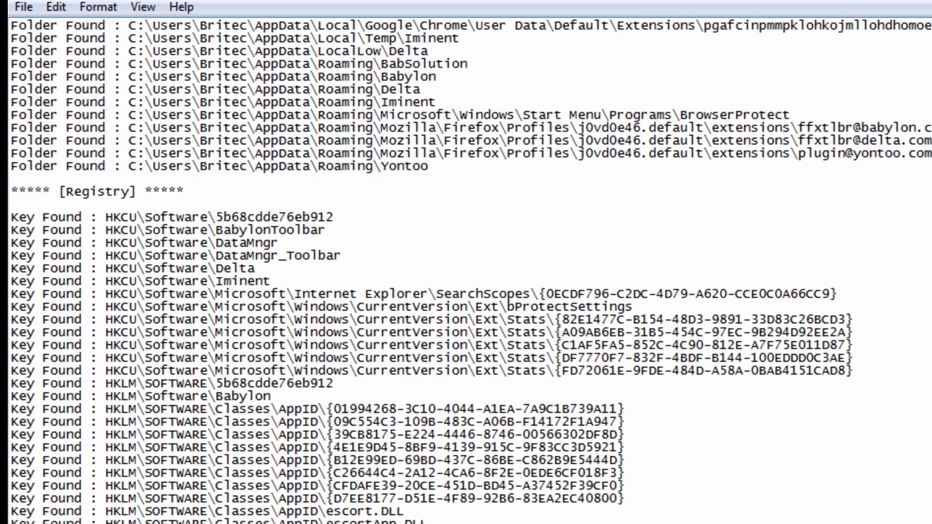
{"action": "scroll", "coordinate": [466, 272], "scroll_direction": "down", "scroll_amount": 20}
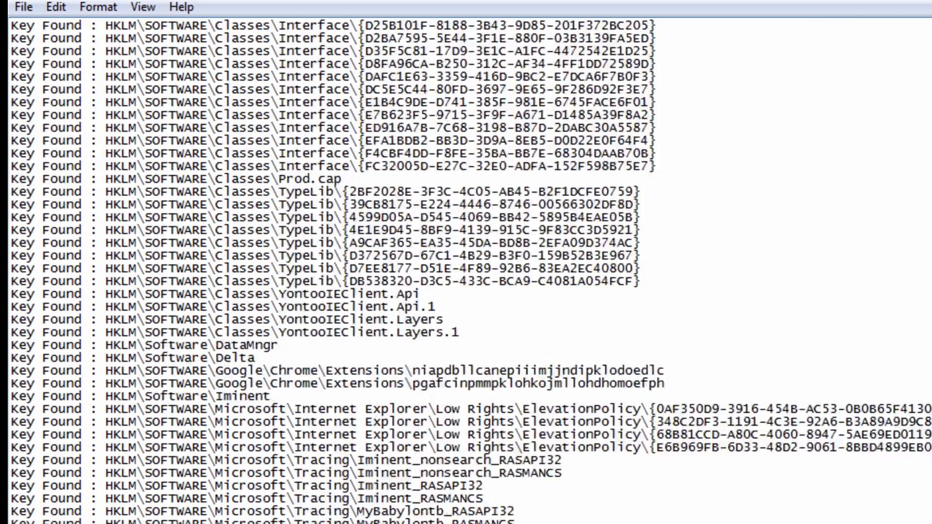
{"action": "scroll", "coordinate": [466, 272], "scroll_direction": "down", "scroll_amount": 20}
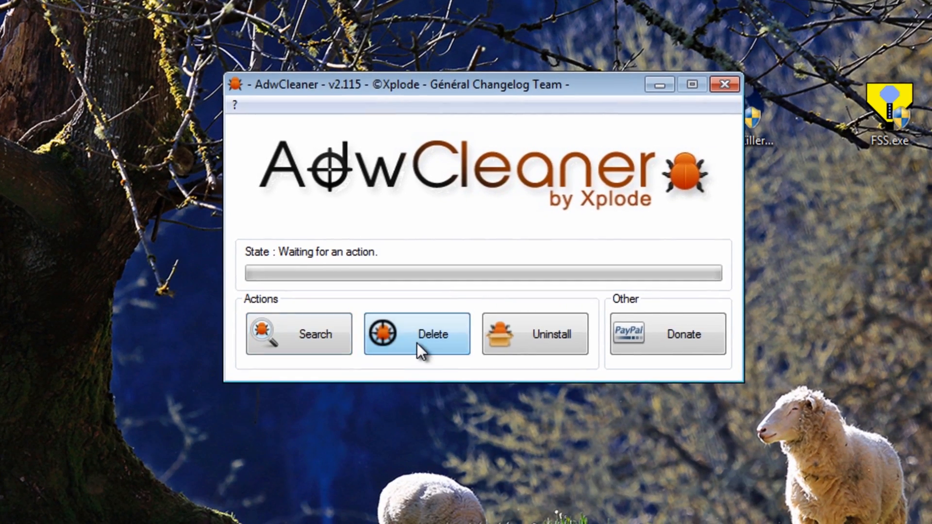
{"action": "left_click", "coordinate": [418, 343]}
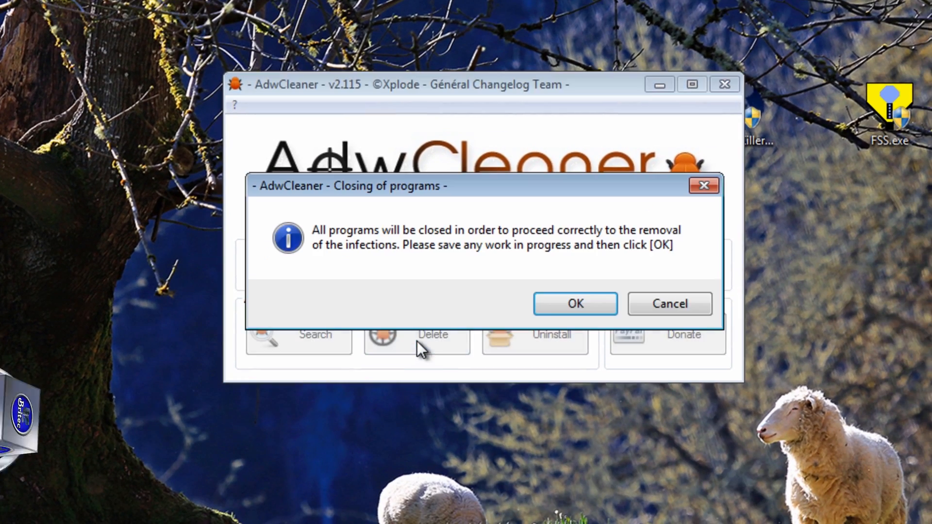
{"action": "left_click", "coordinate": [563, 306]}
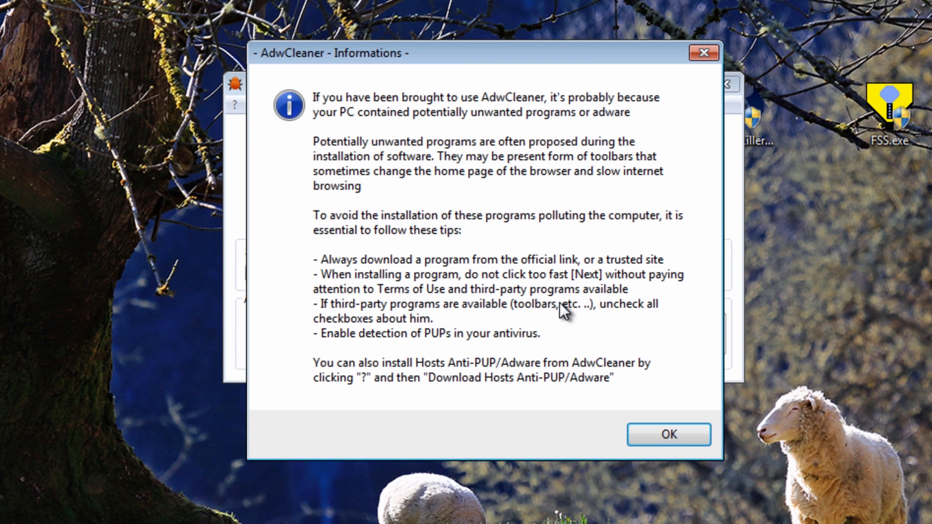
{"action": "left_click", "coordinate": [653, 434]}
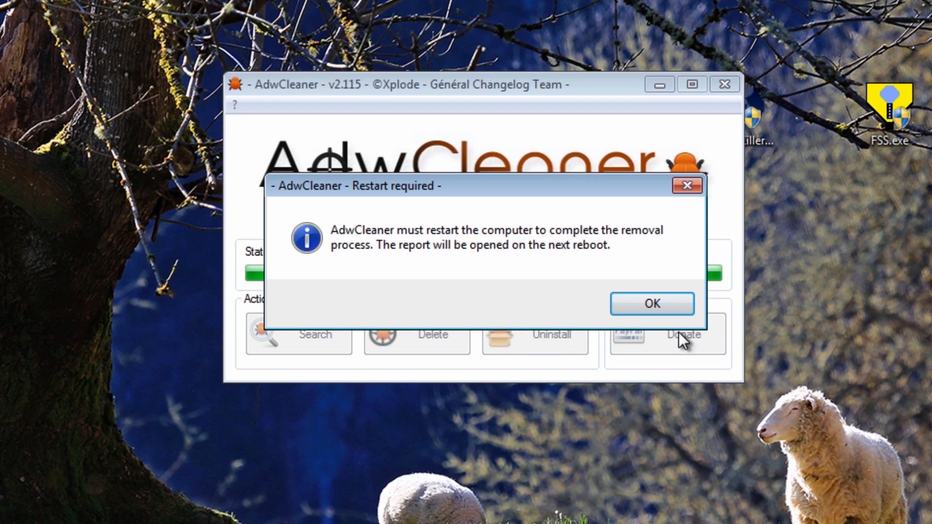
{"action": "left_click", "coordinate": [655, 305]}
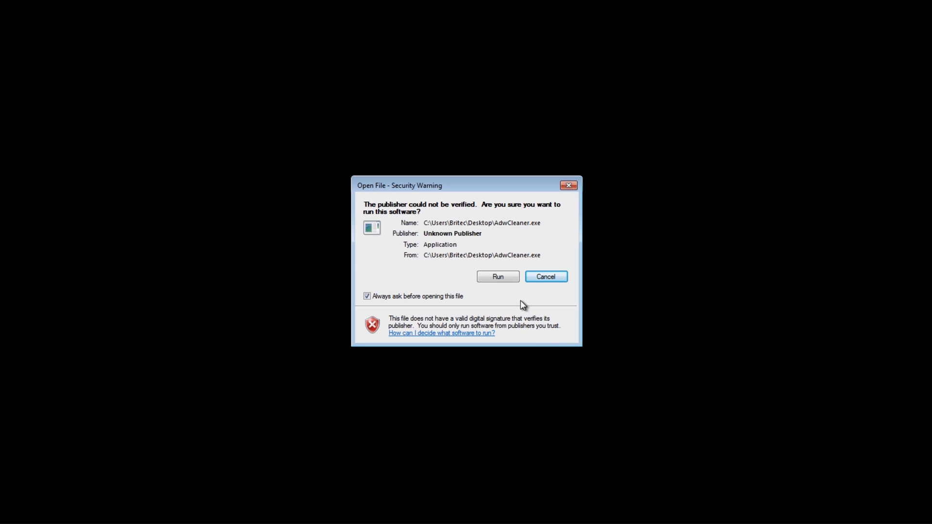
Allow AdwCleaner.exe to run after the restart and close the AdwCleaner[S2].txt report
{"action": "left_click", "coordinate": [495, 277]}
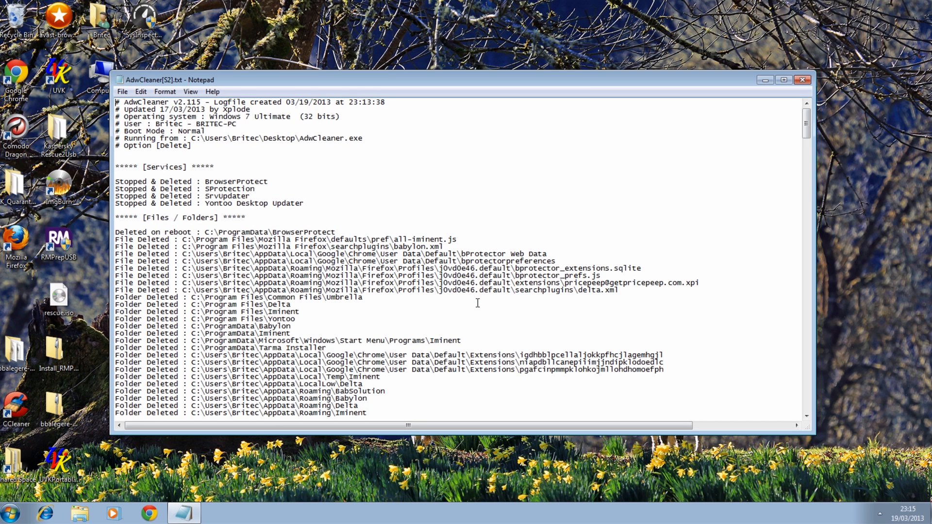
{"action": "left_click", "coordinate": [802, 80]}
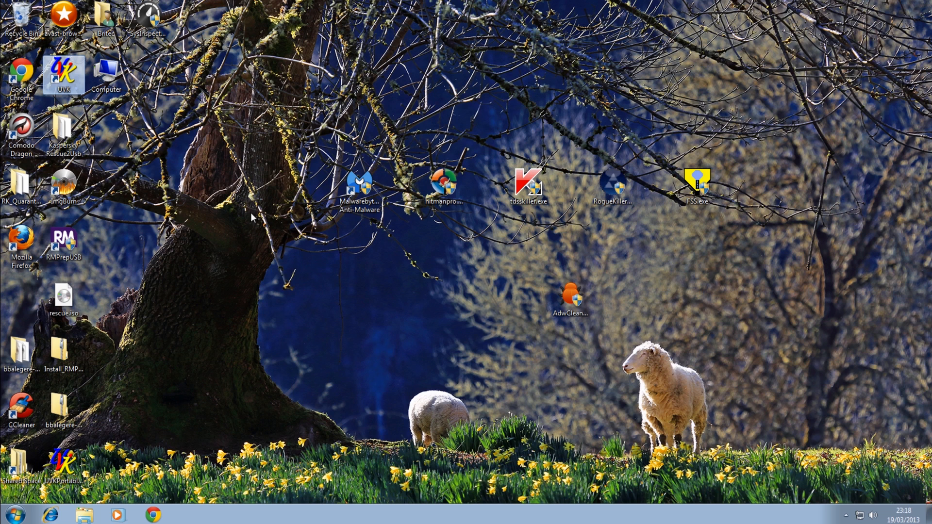
Run Ultra Virus Killer from the desktop with permission and open its Autorun manager
{"action": "double_click", "coordinate": [68, 77]}
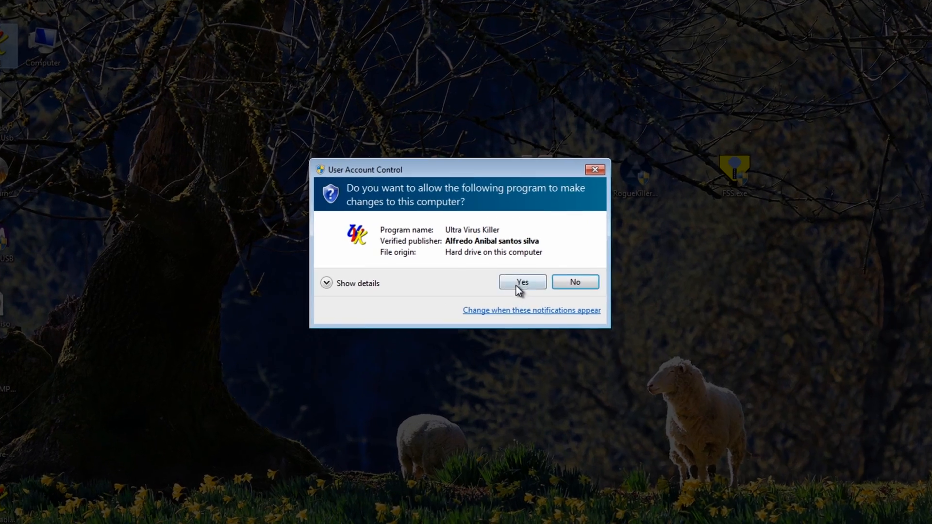
{"action": "left_click", "coordinate": [516, 278]}
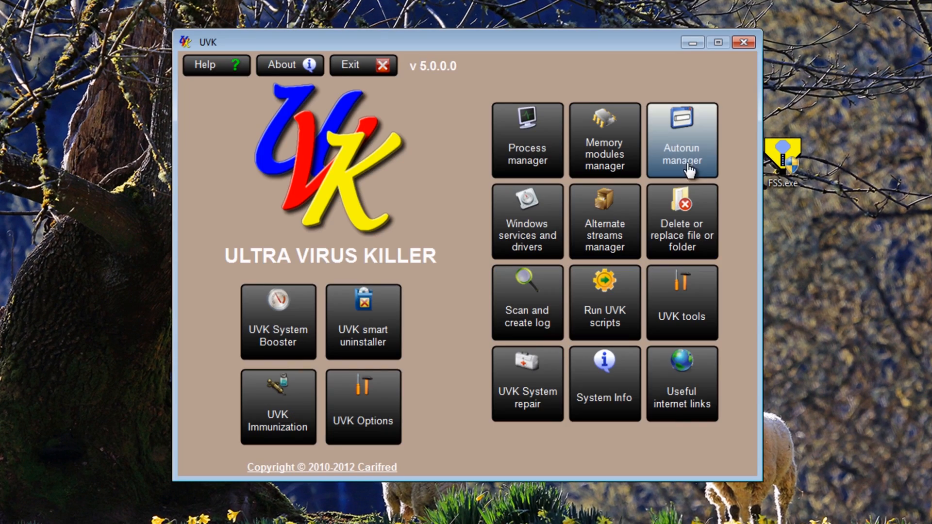
{"action": "left_click", "coordinate": [692, 171]}
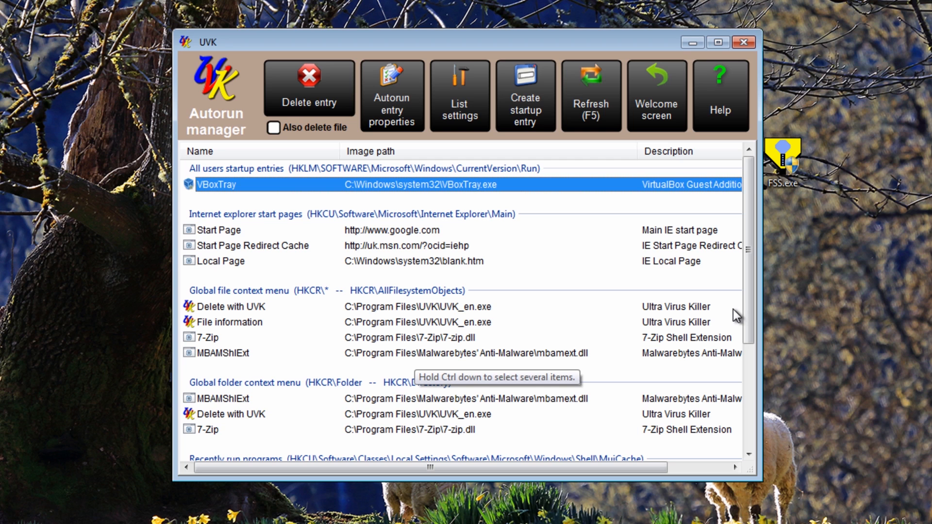
Delete the iminent.exe entry and its file from the recently run programs, check the remaining autoruns and close Ultra Virus Killer
{"action": "left_click_drag", "start_coordinate": [747, 234], "coordinate": [756, 366]}
{"action": "left_click", "coordinate": [530, 344]}
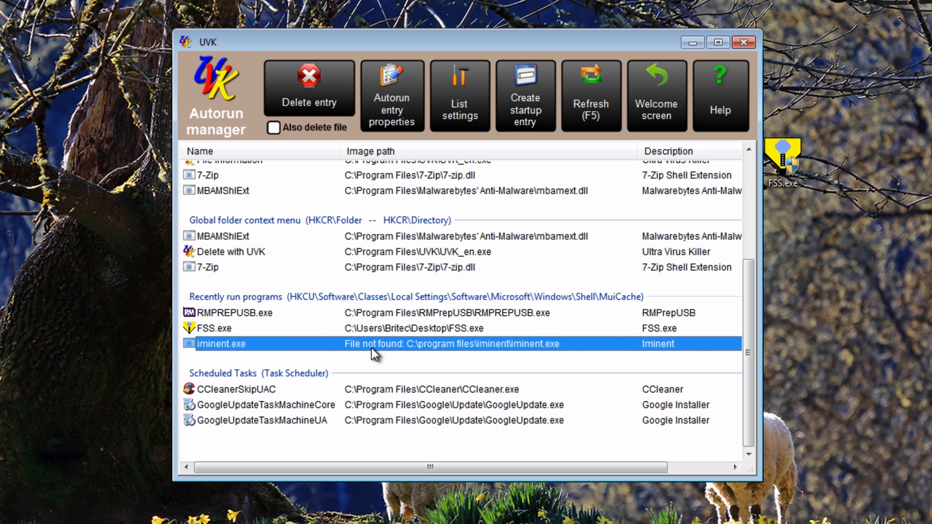
{"action": "right_click", "coordinate": [503, 345]}
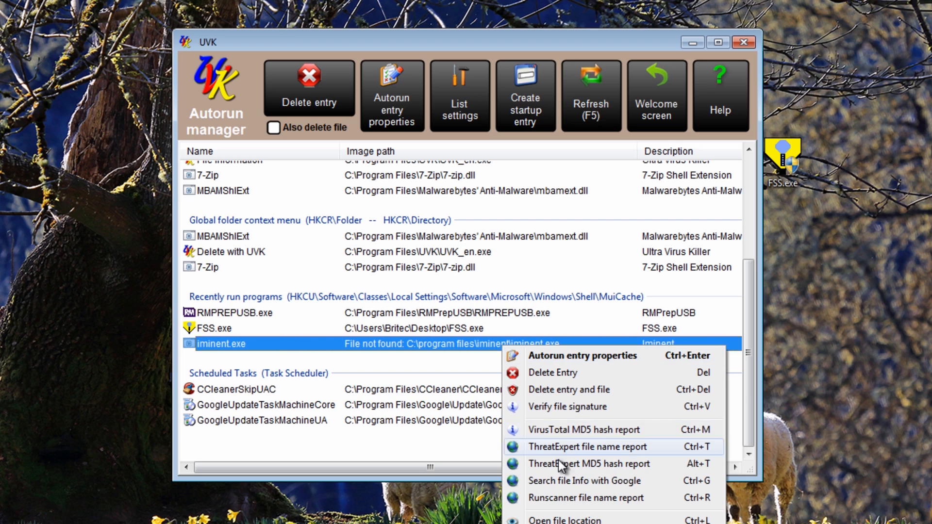
{"action": "left_click", "coordinate": [569, 392]}
{"action": "left_click", "coordinate": [423, 303]}
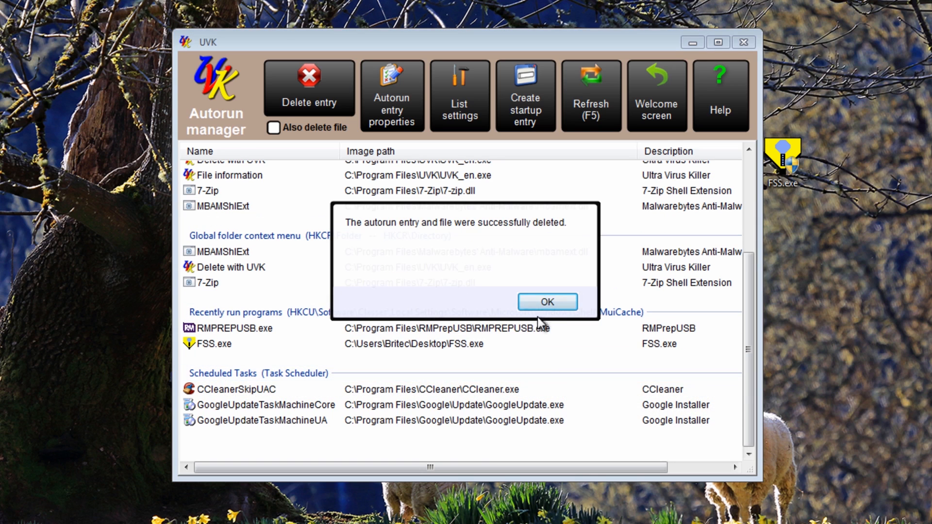
{"action": "left_click", "coordinate": [547, 302]}
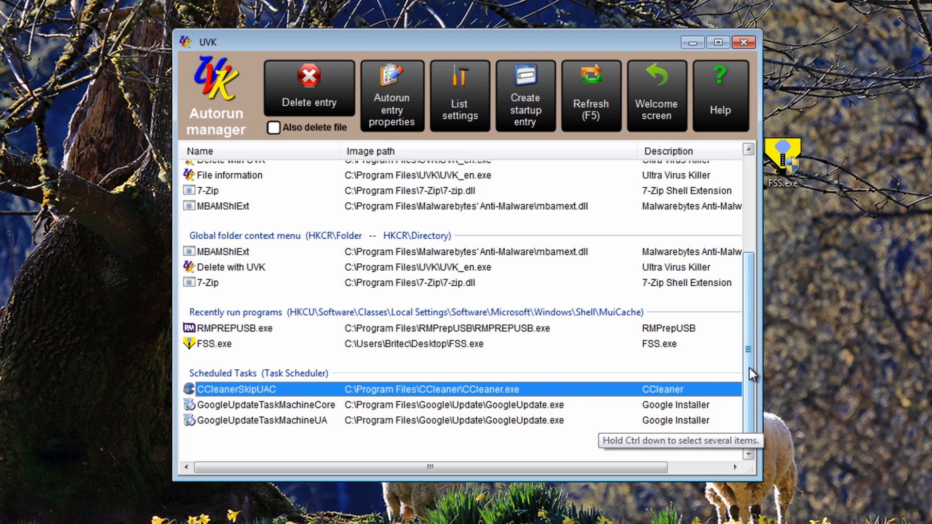
{"action": "left_click_drag", "start_coordinate": [750, 368], "coordinate": [752, 173]}
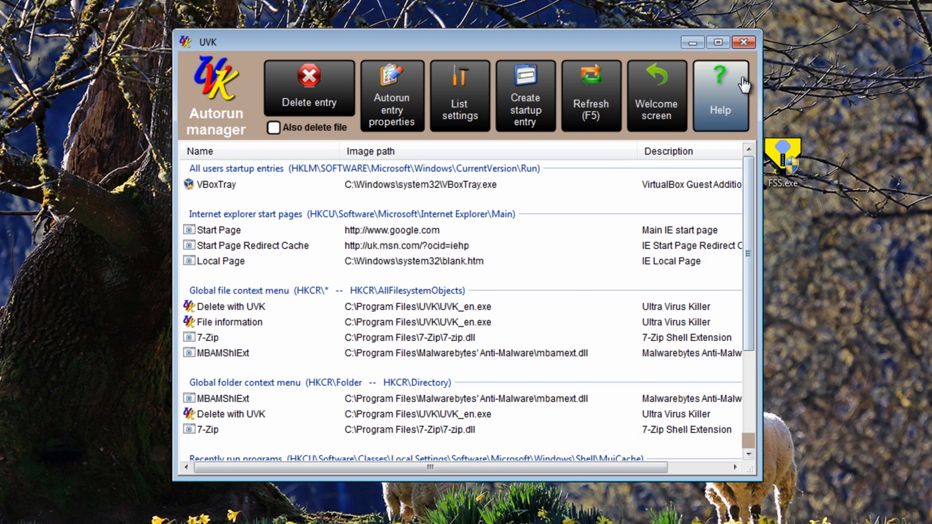
{"action": "left_click", "coordinate": [753, 42]}
{"action": "left_click", "coordinate": [505, 312]}
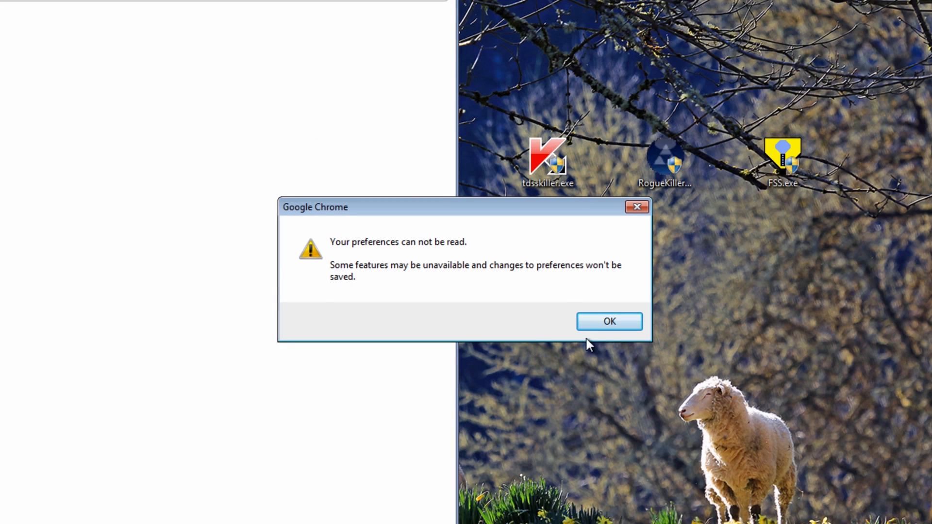
Dismiss the preferences warning in Google Chrome and open the bookmarked Google page
{"action": "left_click", "coordinate": [602, 321]}
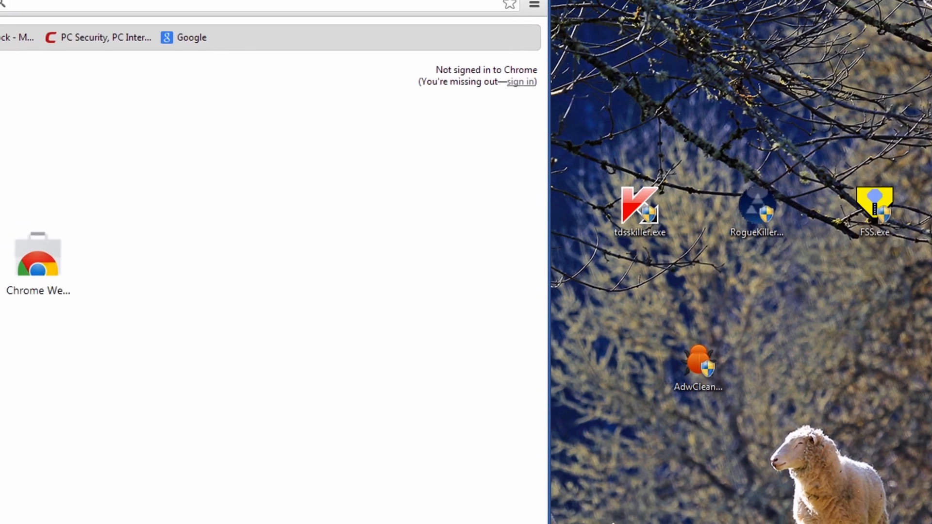
{"action": "left_click", "coordinate": [598, 16]}
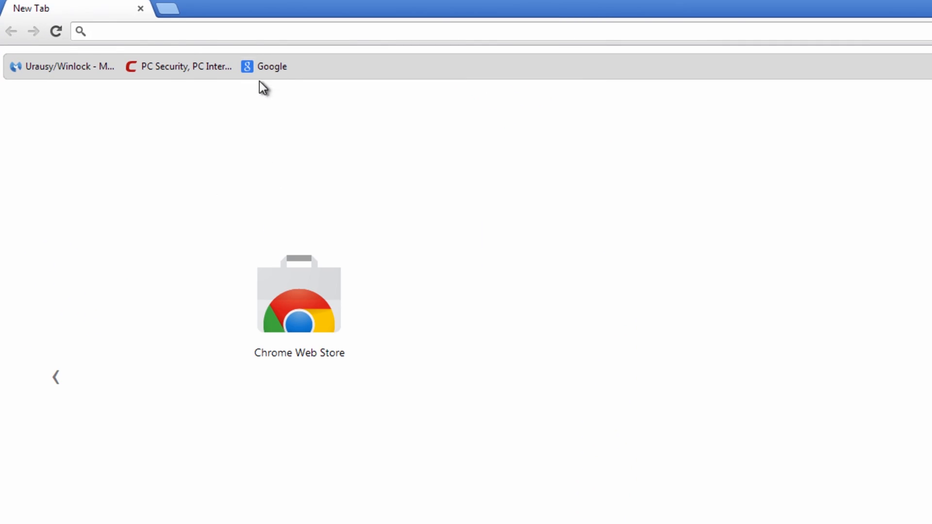
{"action": "left_click", "coordinate": [268, 66]}
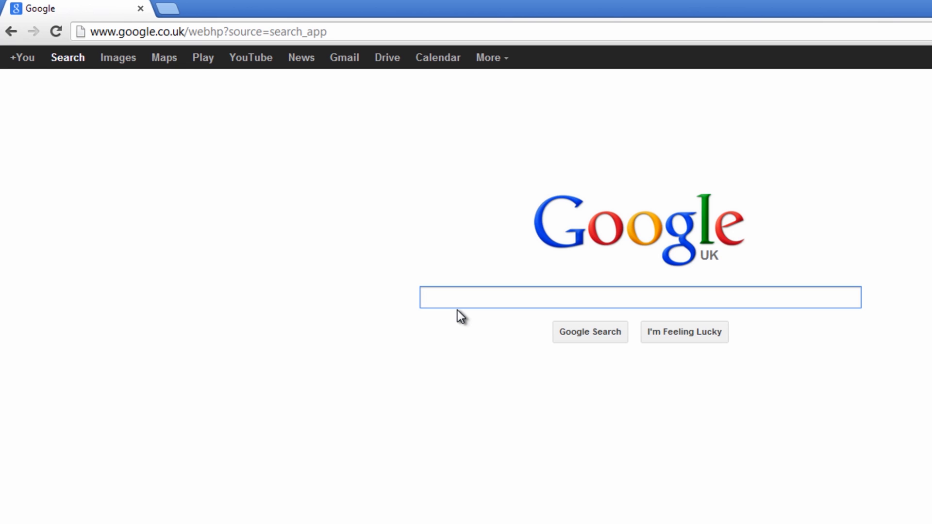
Search Google for "bitdefender online scanner", using the corrected spelling
{"action": "type", "text": "bitde"}
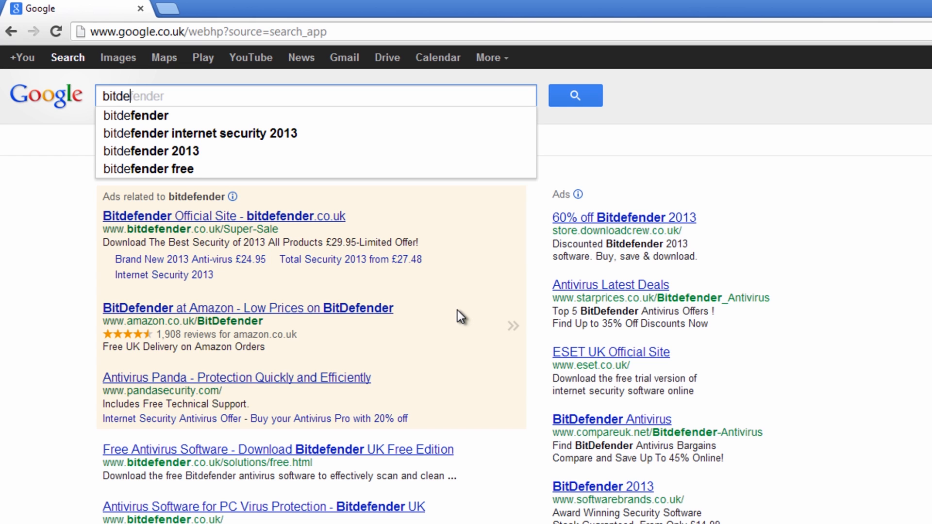
{"action": "type", "text": "feder onli"}
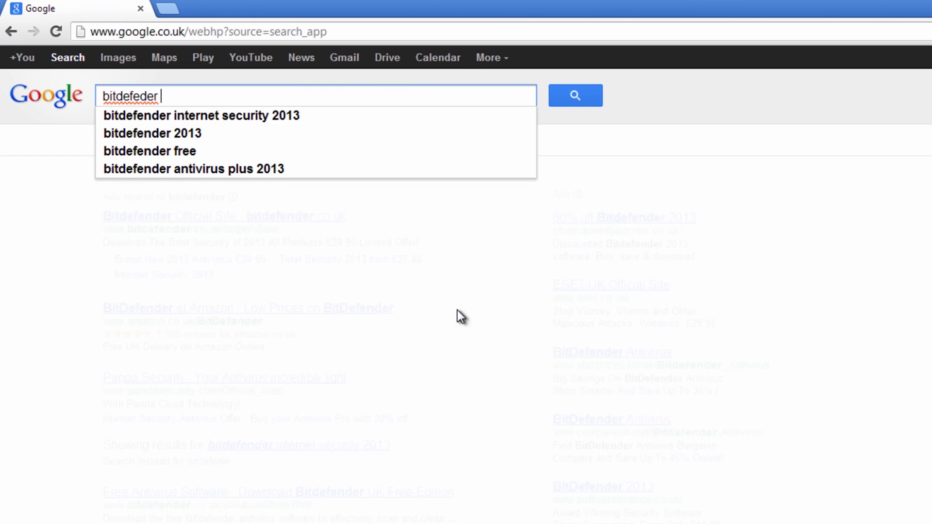
{"action": "type", "text": "scanner"}
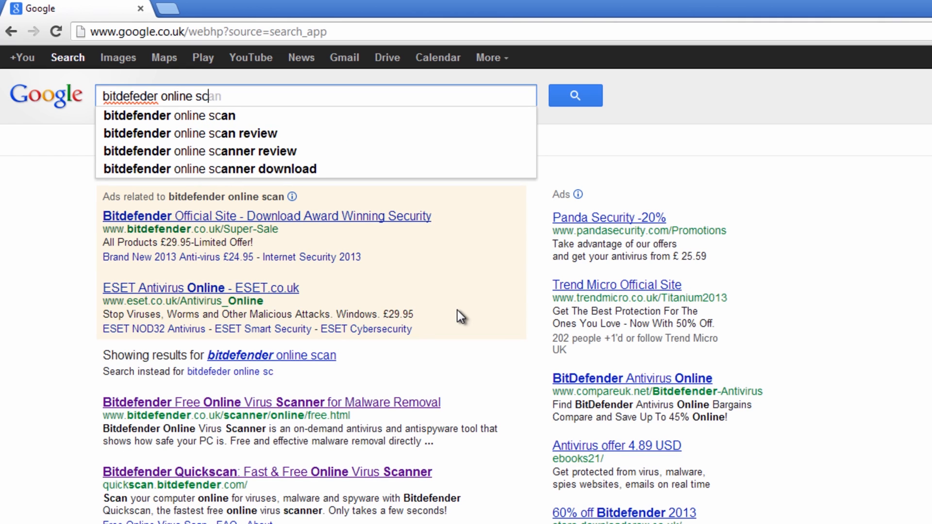
{"action": "key", "text": "Return"}
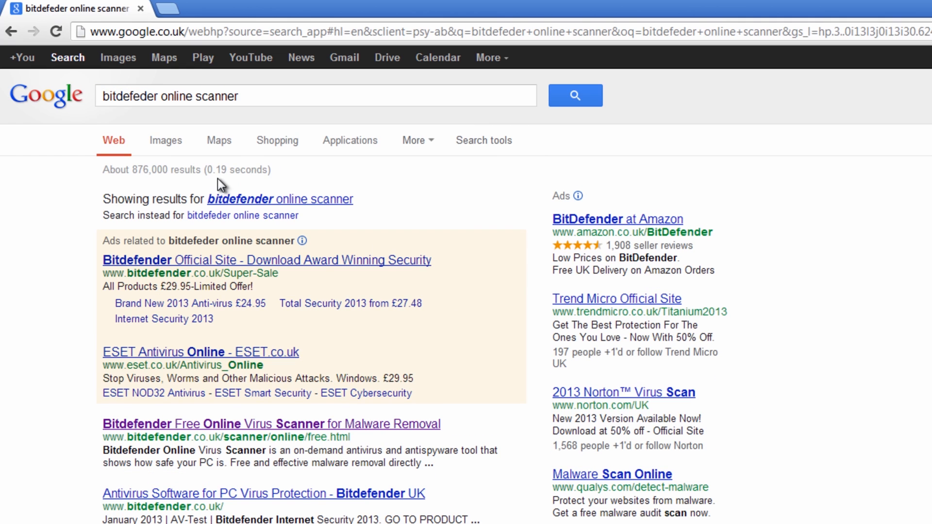
{"action": "left_click", "coordinate": [254, 200]}
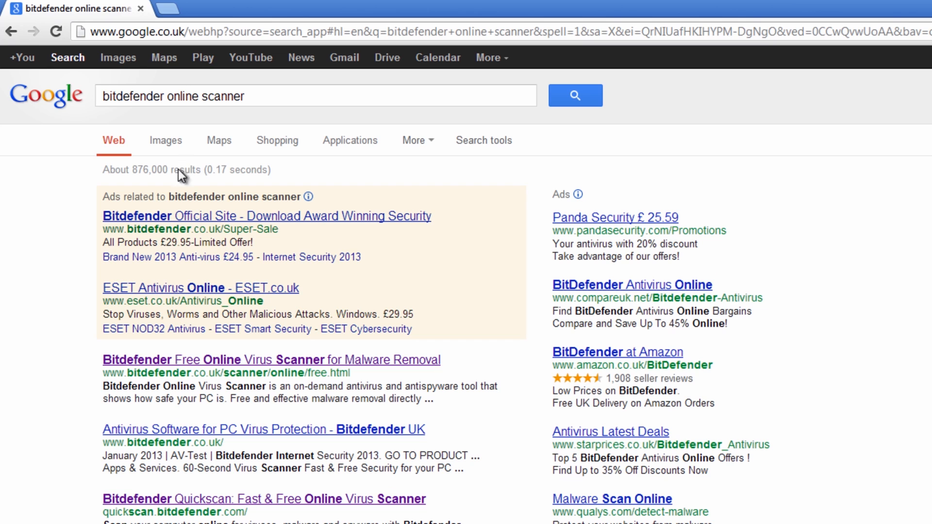
Open the Bitdefender Free Online Virus Scanner page, start a scan and add the Bitdefender QuickScan extension to Chrome
{"action": "left_click", "coordinate": [253, 363]}
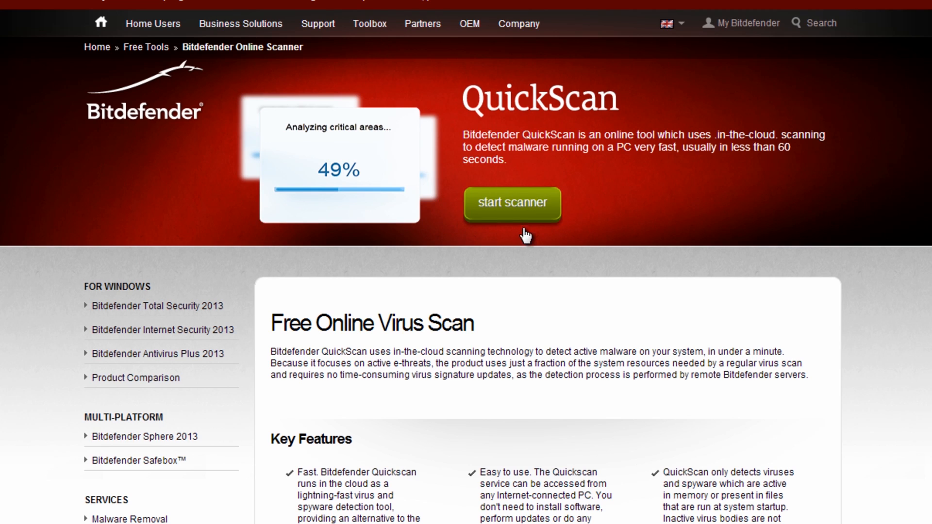
{"action": "left_click", "coordinate": [514, 208]}
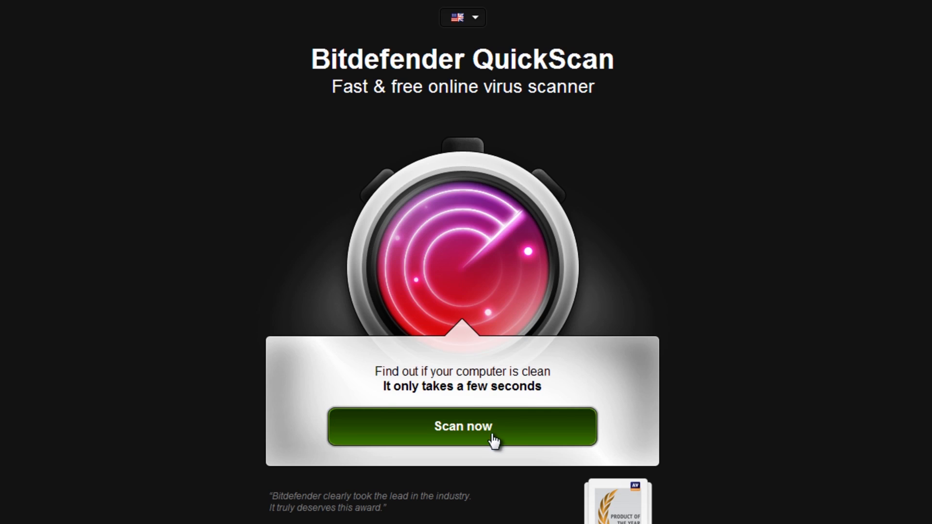
{"action": "left_click", "coordinate": [463, 427]}
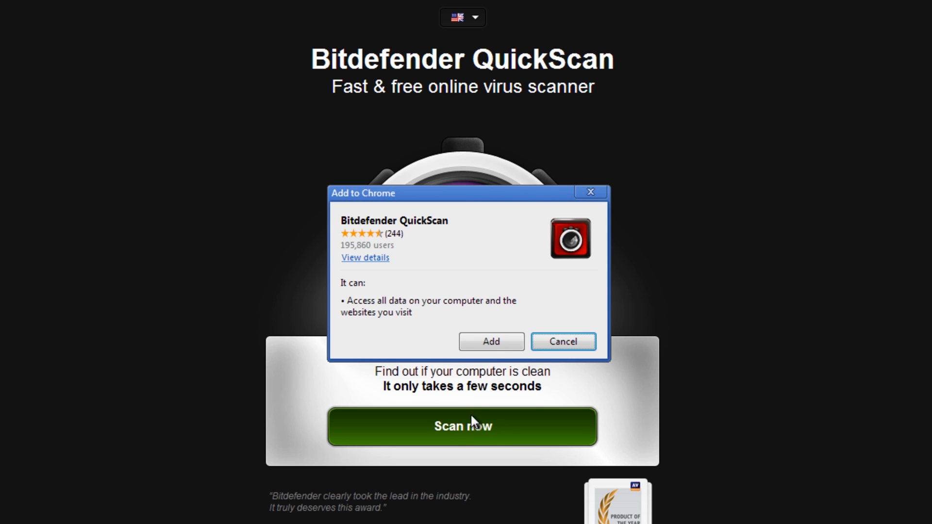
{"action": "left_click", "coordinate": [490, 345]}
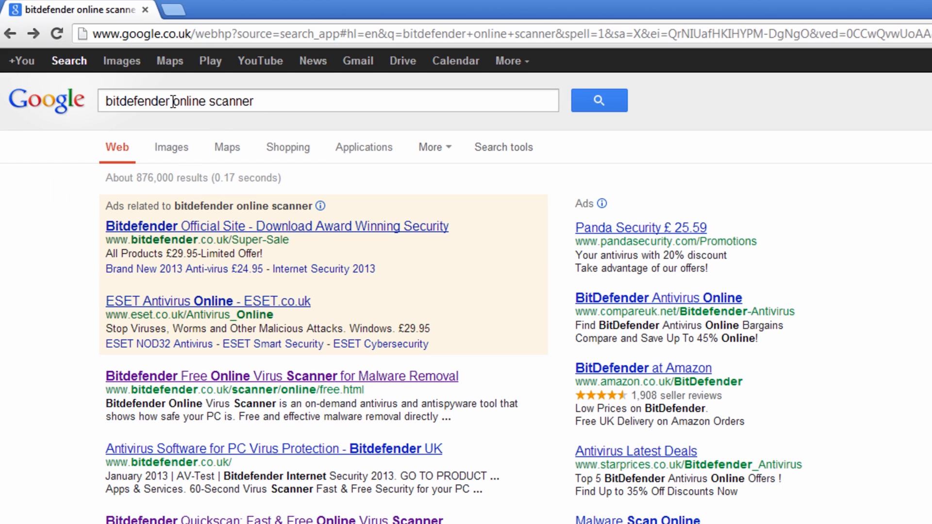
Change the Google search to "eset online scanner" and open the Free Online Virus Scanner page on eset.com
{"action": "double_click", "coordinate": [170, 101]}
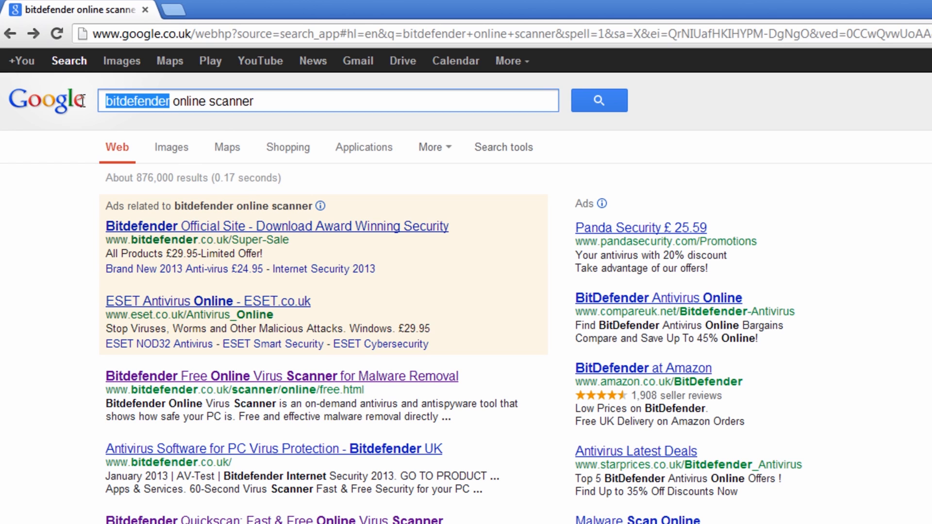
{"action": "type", "text": "e"}
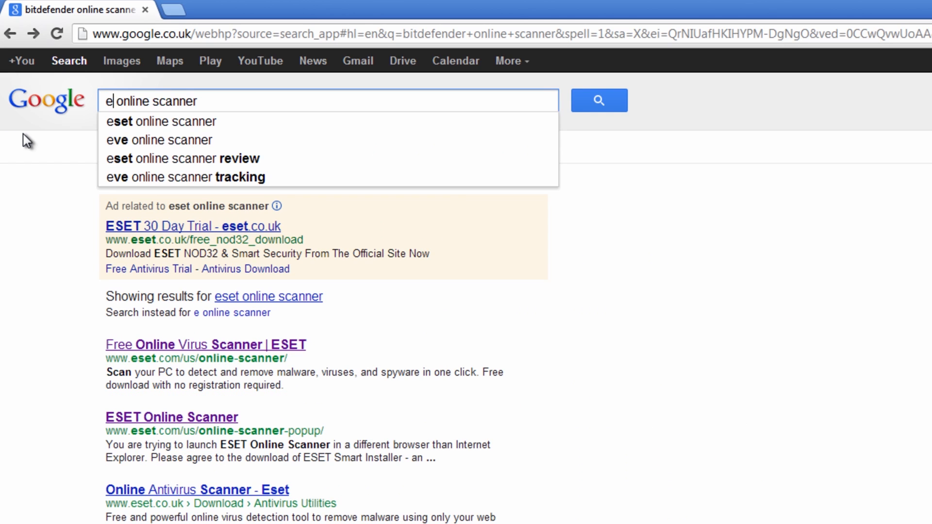
{"action": "type", "text": "set"}
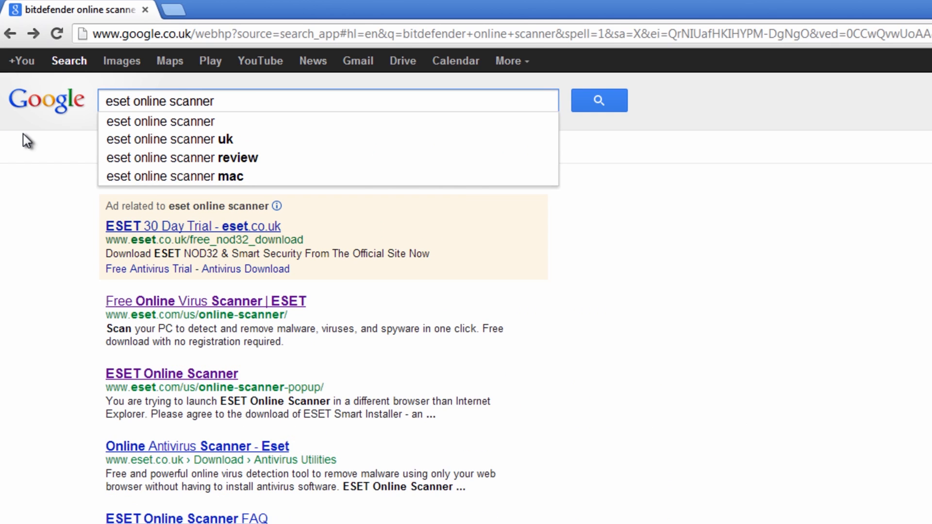
{"action": "key", "text": "Return"}
{"action": "left_click", "coordinate": [204, 304]}
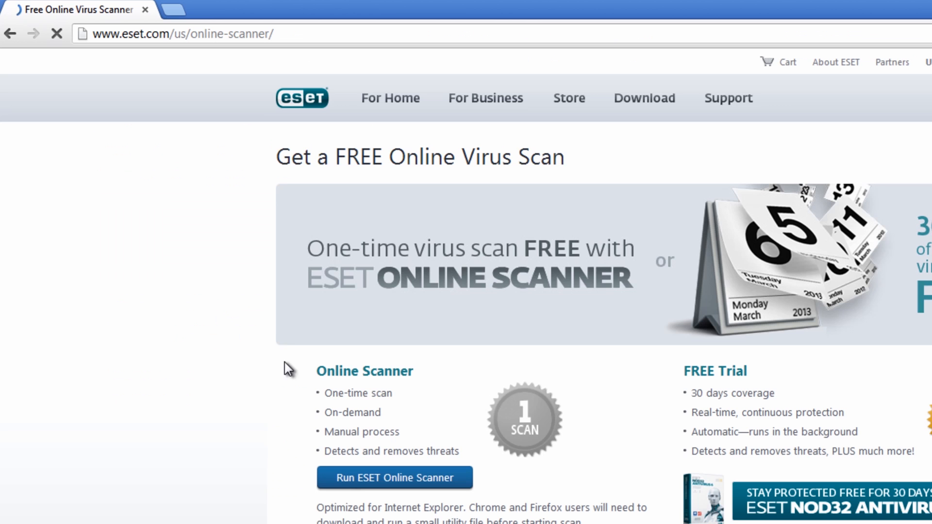
Download and run esetsmartinstaller_enu.exe, then accept the terms of use to launch ESET Online Scanner
{"action": "left_click", "coordinate": [395, 490]}
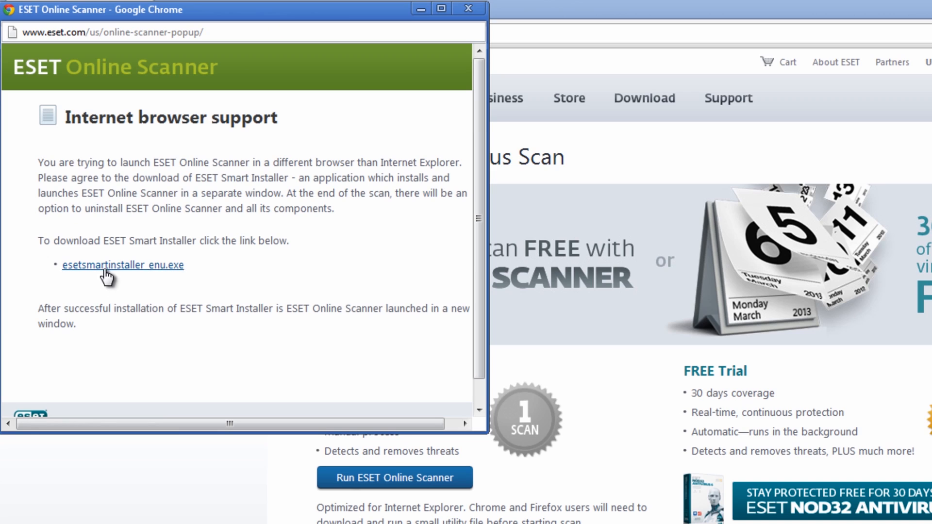
{"action": "left_click", "coordinate": [105, 270]}
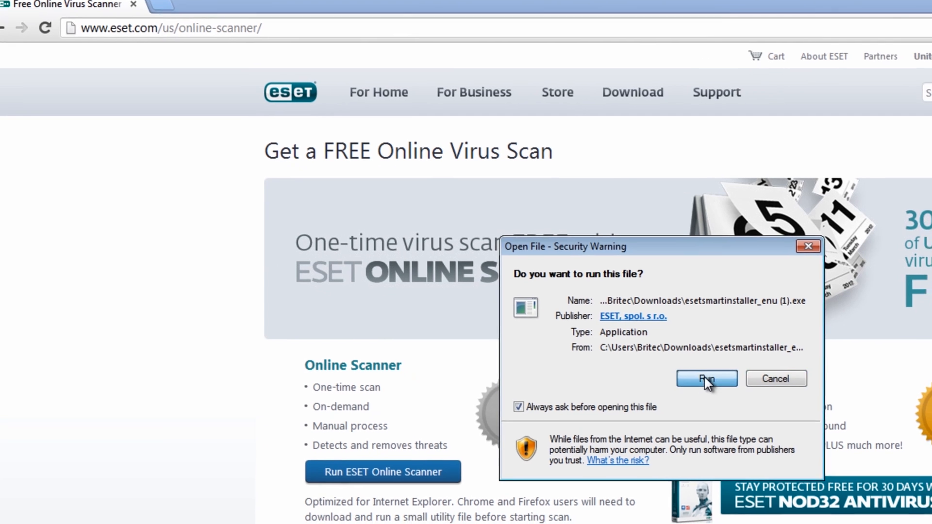
{"action": "left_click", "coordinate": [716, 381]}
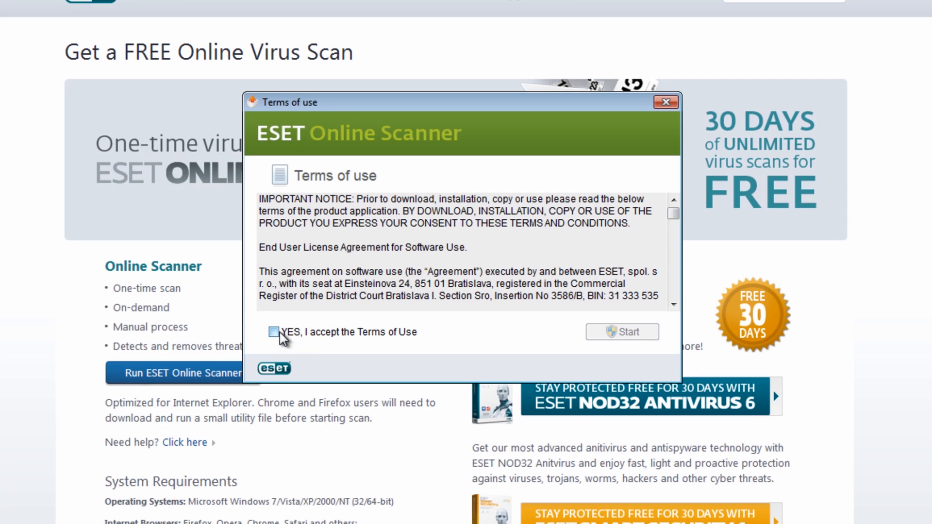
{"action": "left_click", "coordinate": [274, 332]}
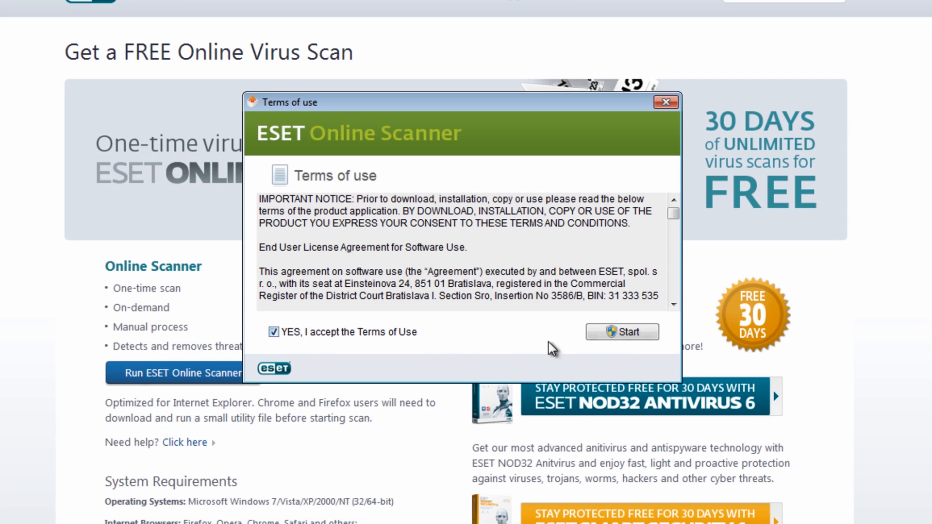
{"action": "left_click", "coordinate": [616, 335]}
{"action": "left_click", "coordinate": [534, 258]}
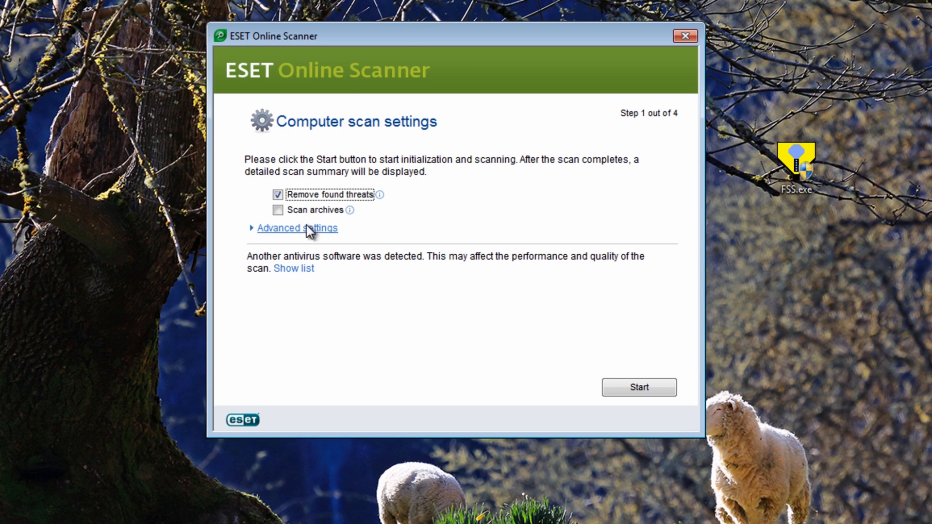
Enable scanning of archives, potentially unwanted applications and potentially unsafe applications alongside threat removal, and start the ESET scan
{"action": "key", "text": "Tab"}
{"action": "key", "text": "space"}
{"action": "left_click", "coordinate": [281, 228]}
{"action": "left_click", "coordinate": [280, 248]}
{"action": "left_click", "coordinate": [280, 263]}
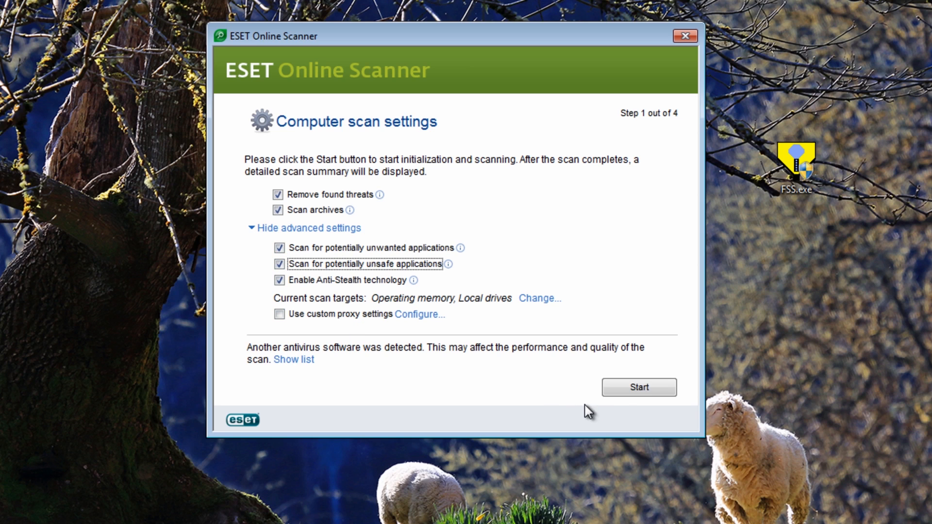
{"action": "left_click", "coordinate": [623, 393]}
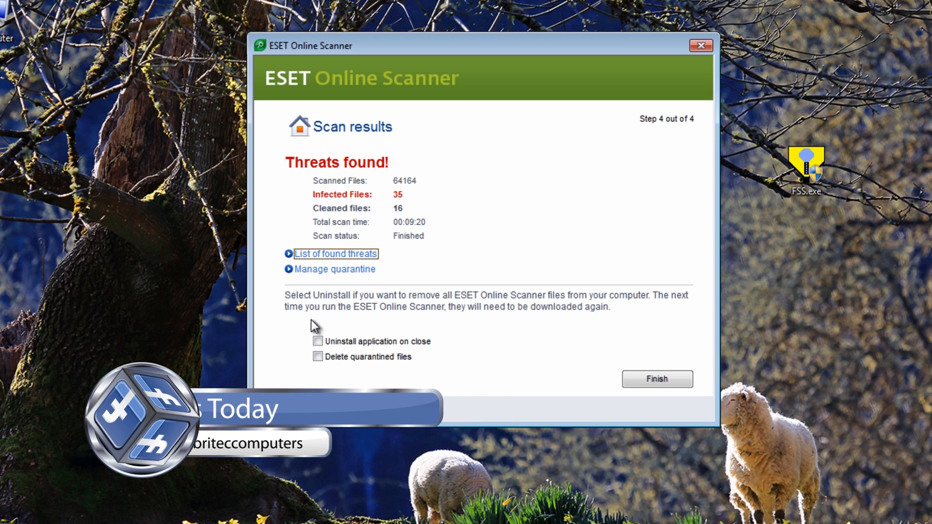
Review the full list of found threats in the ESET scan results, widening the Target column, and return to the summary
{"action": "left_click", "coordinate": [317, 256]}
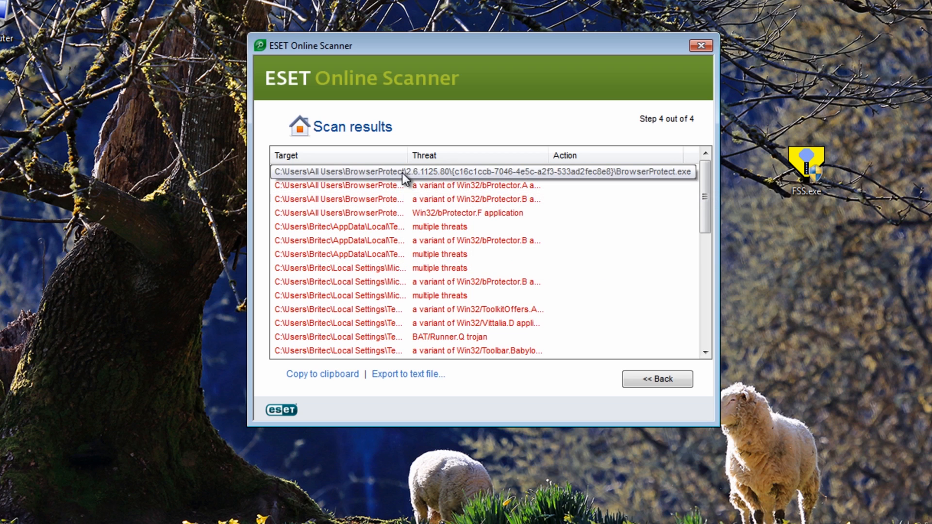
{"action": "left_click_drag", "start_coordinate": [410, 155], "coordinate": [545, 168]}
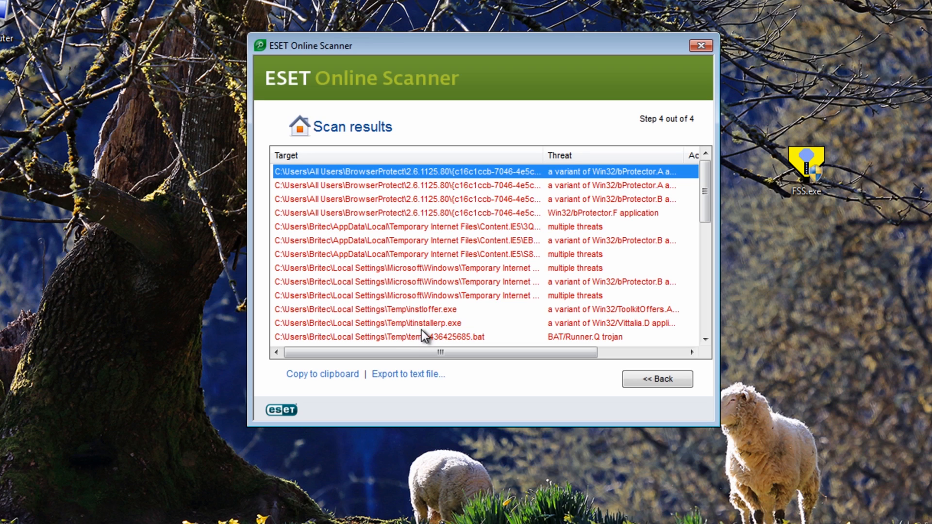
{"action": "left_click_drag", "start_coordinate": [703, 196], "coordinate": [695, 242]}
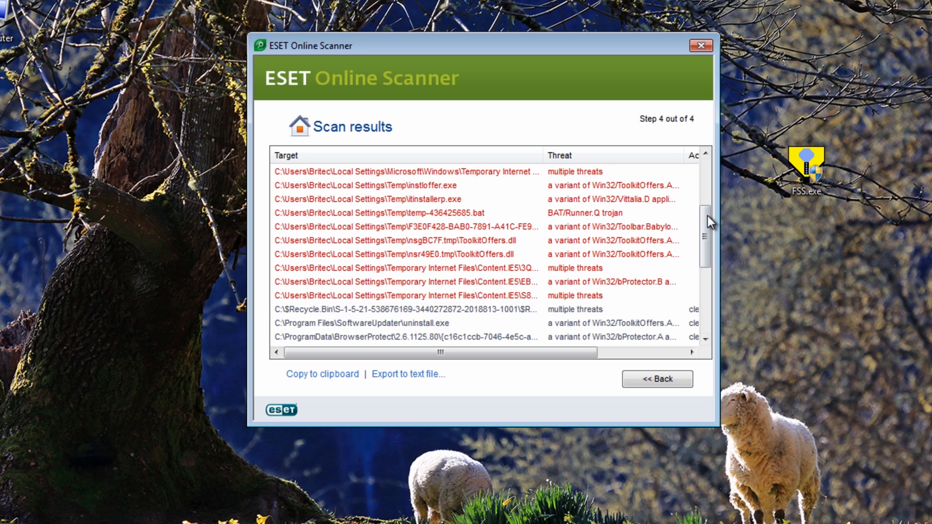
{"action": "left_click_drag", "start_coordinate": [706, 220], "coordinate": [701, 261]}
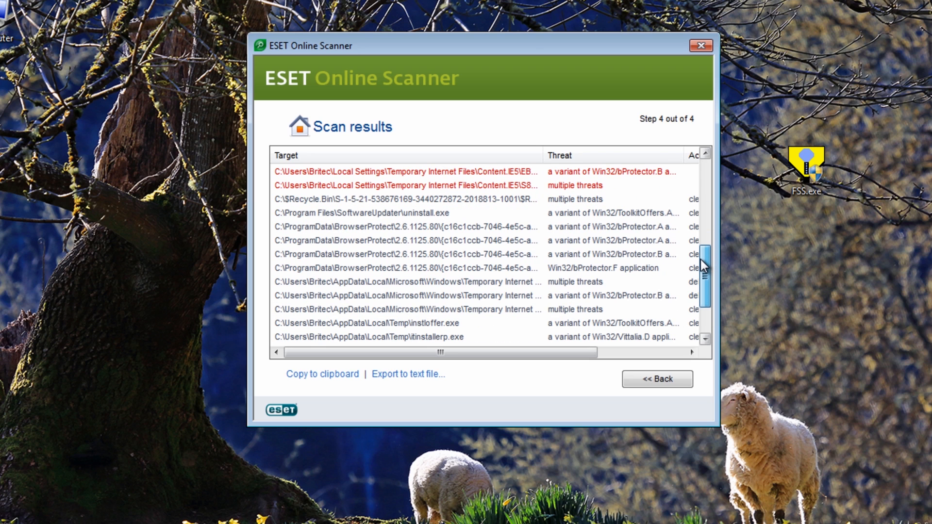
{"action": "left_click_drag", "start_coordinate": [703, 266], "coordinate": [692, 284]}
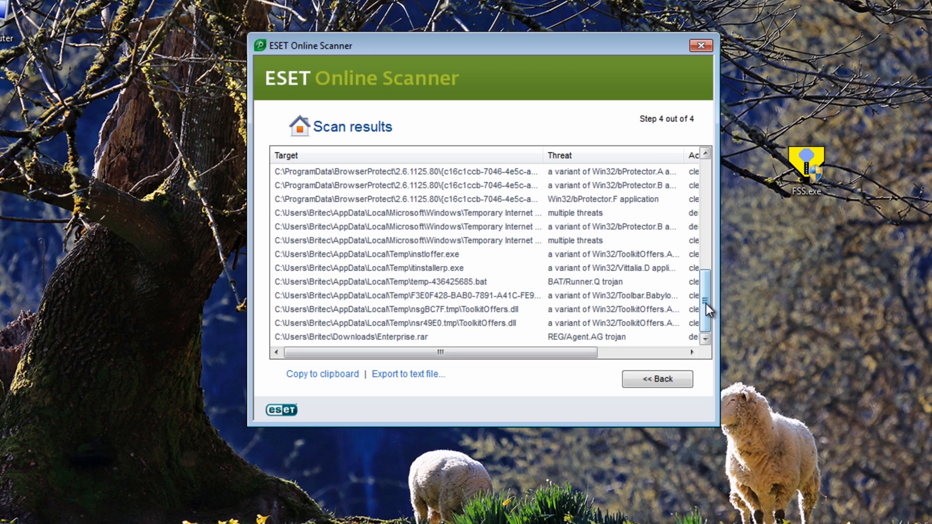
{"action": "left_click_drag", "start_coordinate": [711, 304], "coordinate": [721, 188]}
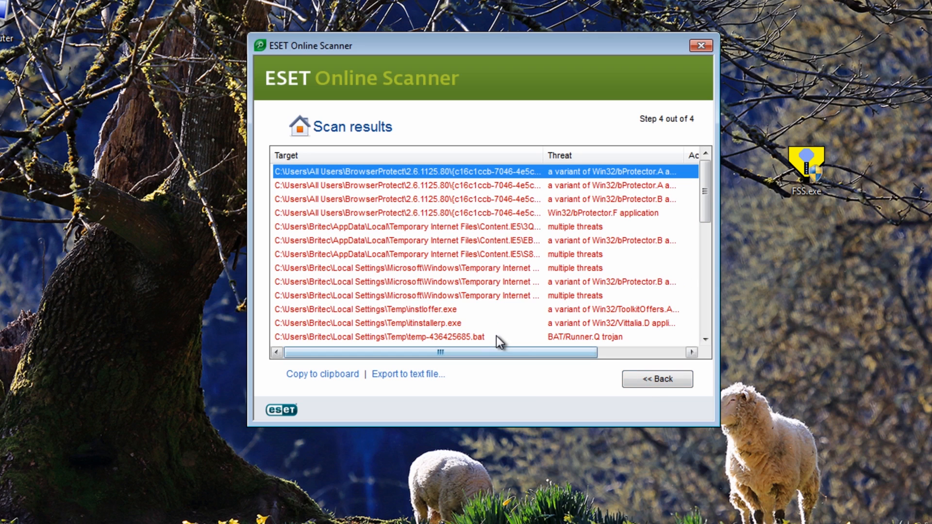
{"action": "left_click", "coordinate": [651, 380]}
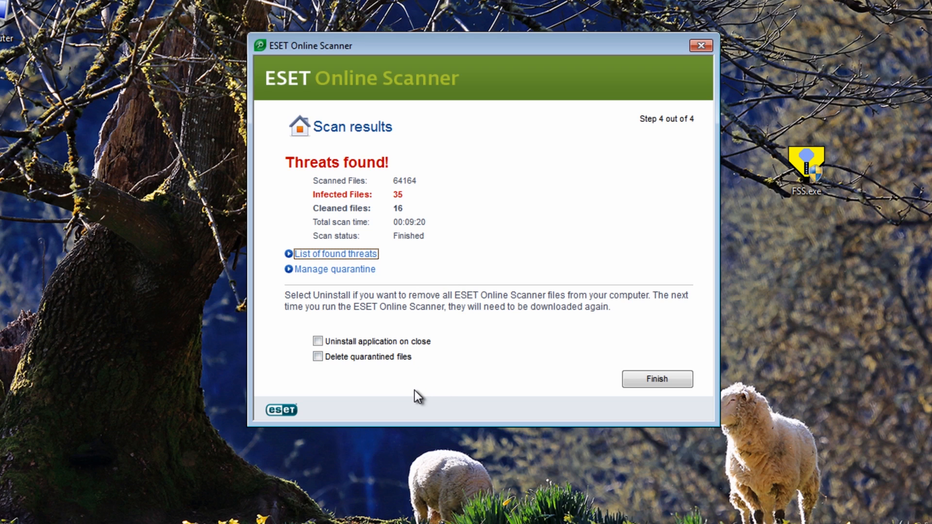
Finish the ESET scan with deletion of quarantined files enabled and close the scanner
{"action": "left_click", "coordinate": [316, 356]}
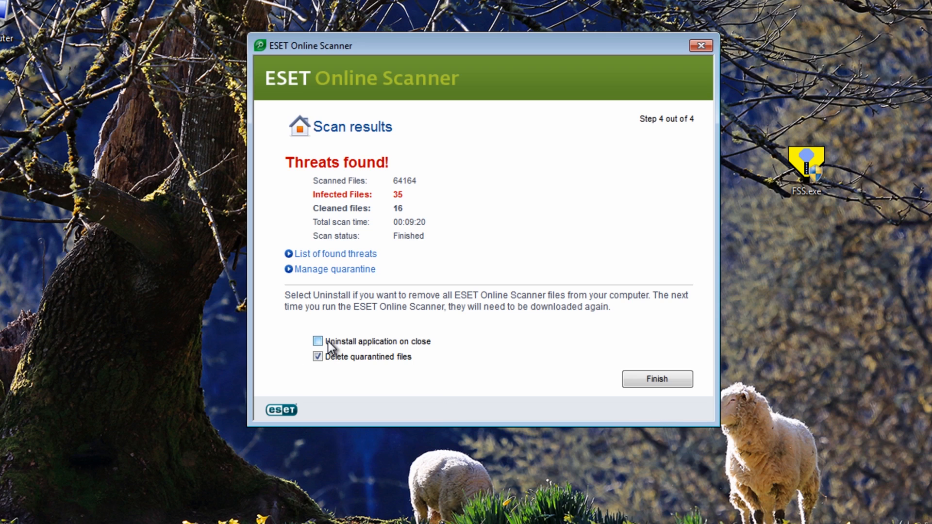
{"action": "left_click", "coordinate": [671, 381]}
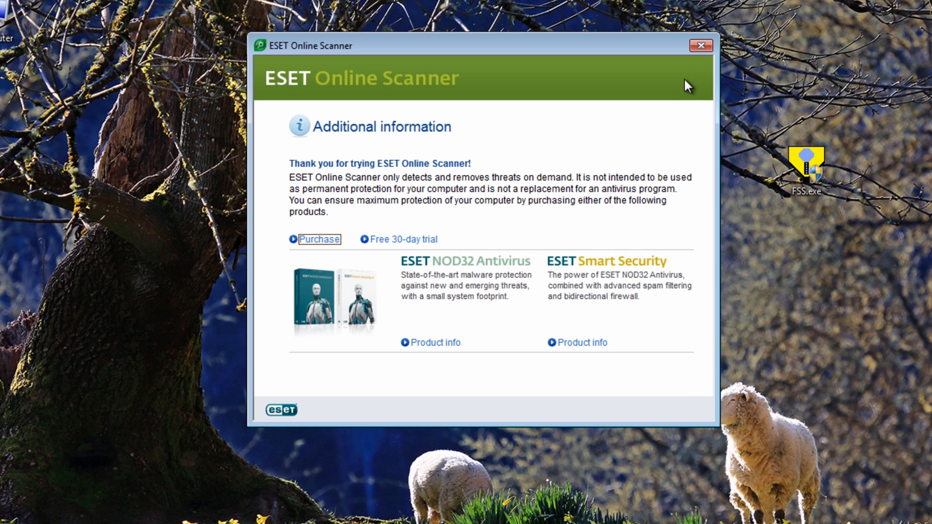
{"action": "left_click", "coordinate": [702, 46]}
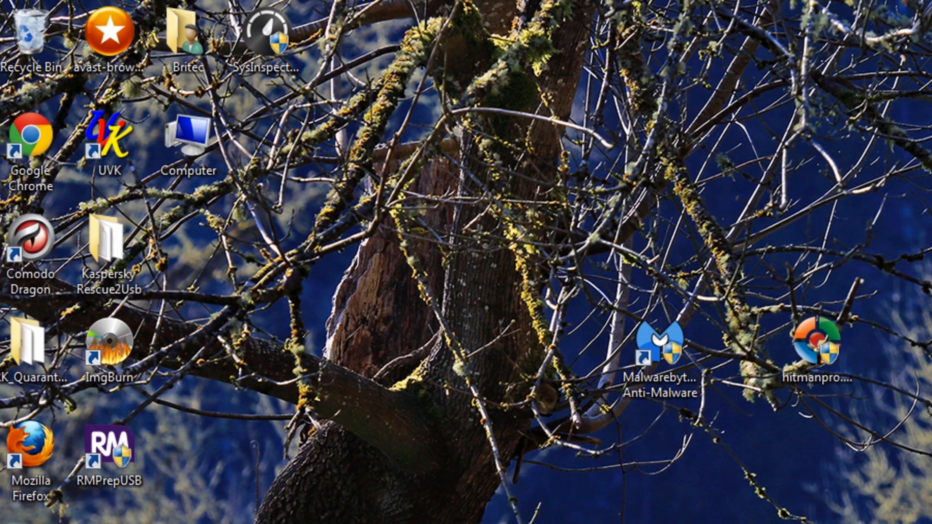
Empty the Recycle Bin and open CCleaner
{"action": "right_click", "coordinate": [35, 19]}
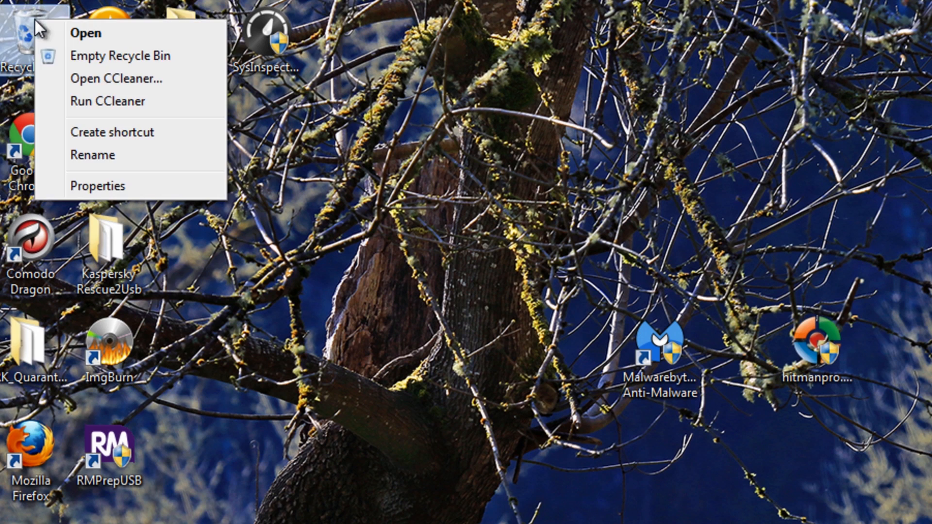
{"action": "left_click", "coordinate": [97, 57]}
{"action": "left_click", "coordinate": [910, 489]}
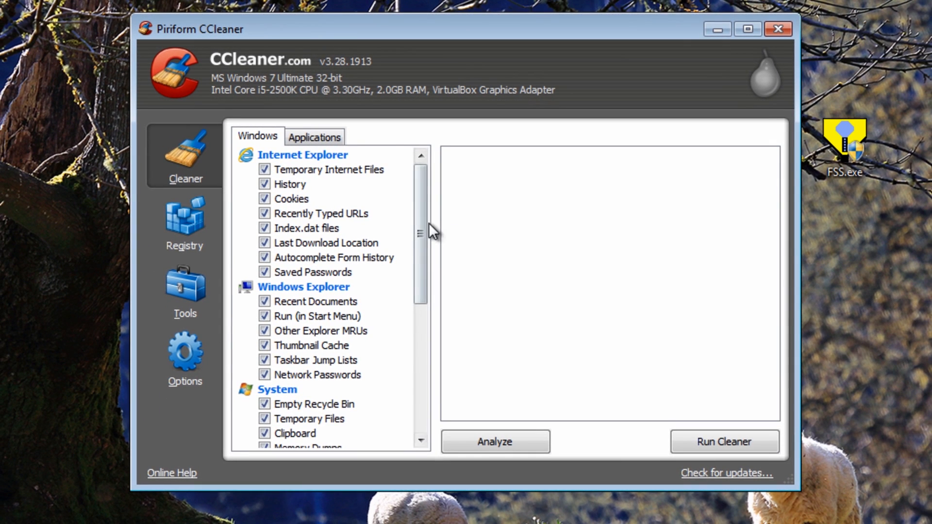
Exclude Wipe Free Space from the CCleaner cleaning items and set secure deletion to Normal file deletion (Faster)
{"action": "left_click_drag", "start_coordinate": [422, 224], "coordinate": [382, 362]}
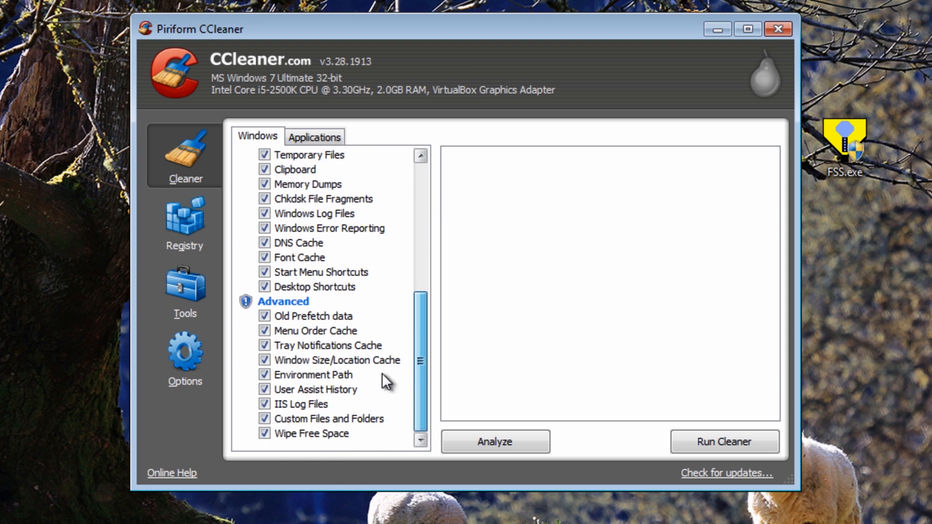
{"action": "left_click", "coordinate": [265, 433]}
{"action": "left_click", "coordinate": [182, 381]}
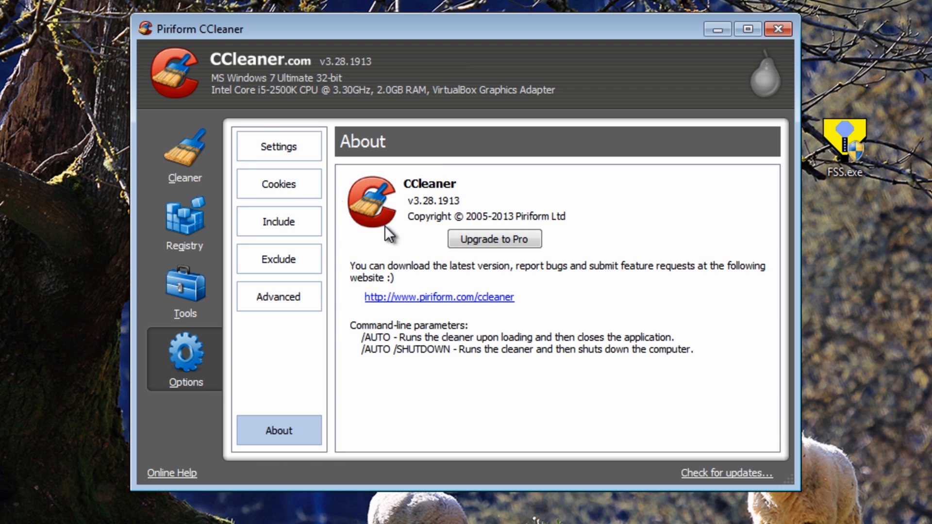
{"action": "left_click", "coordinate": [278, 145]}
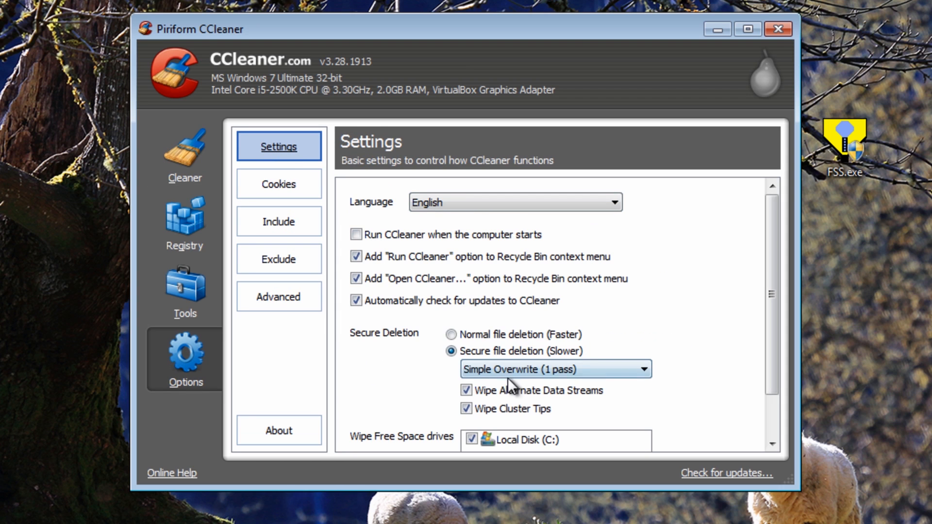
{"action": "left_click", "coordinate": [452, 335]}
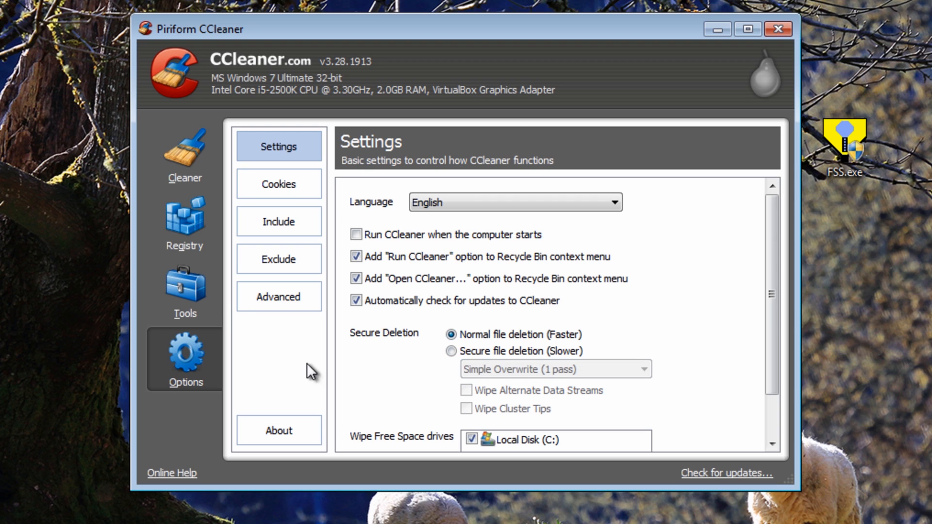
Analyze the system with the Windows and Applications cleaning items, run the cleaner on the found files and close CCleaner
{"action": "left_click", "coordinate": [204, 167]}
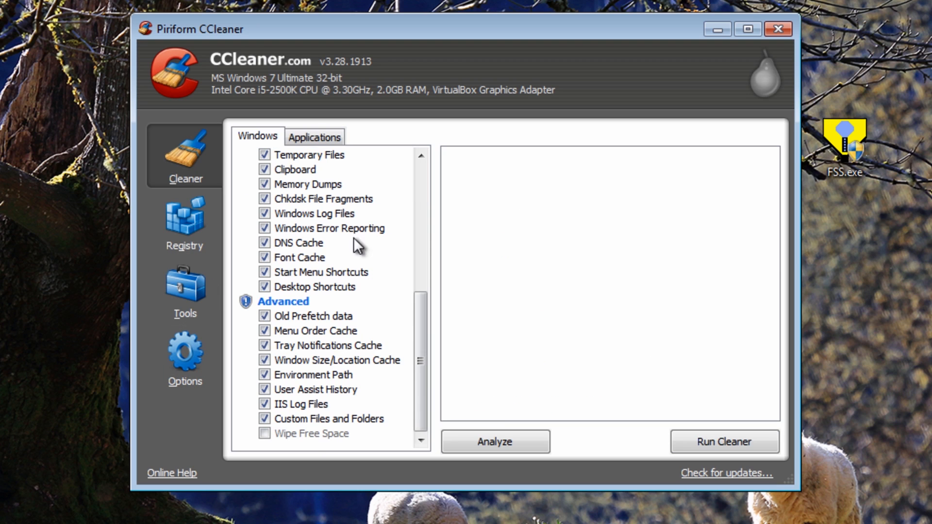
{"action": "left_click", "coordinate": [304, 139]}
{"action": "left_click_drag", "start_coordinate": [421, 287], "coordinate": [418, 403]}
{"action": "left_click", "coordinate": [491, 451]}
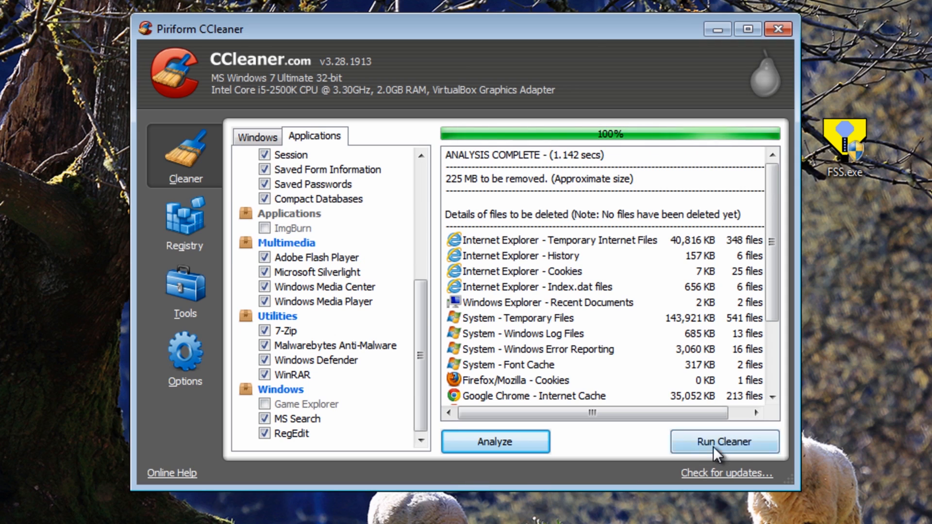
{"action": "left_click", "coordinate": [713, 447]}
{"action": "left_click", "coordinate": [578, 226]}
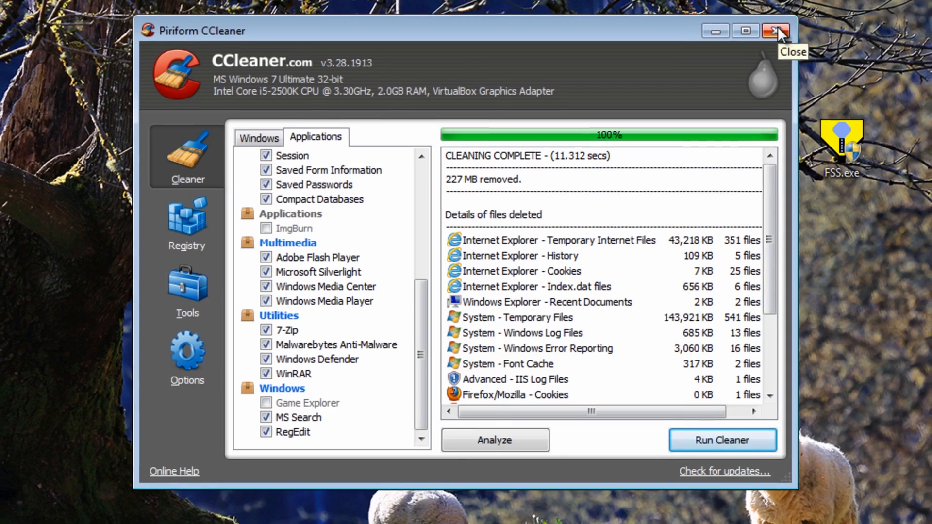
{"action": "left_click", "coordinate": [778, 28]}
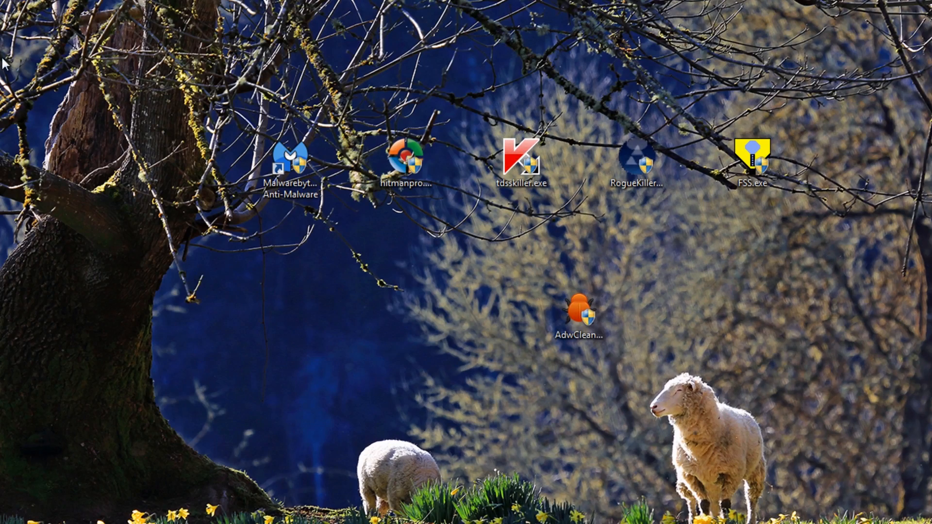
Move SysInspector.exe to the open desktop area beside AdwCleaner and launch ESET SysInspector
{"action": "left_click_drag", "start_coordinate": [2, 61], "coordinate": [403, 287]}
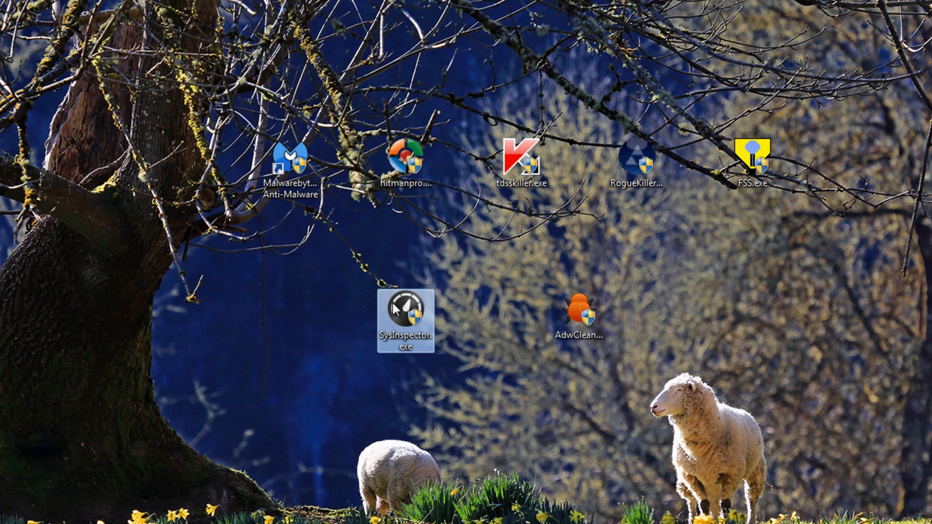
{"action": "double_click", "coordinate": [401, 305]}
{"action": "left_click", "coordinate": [503, 292]}
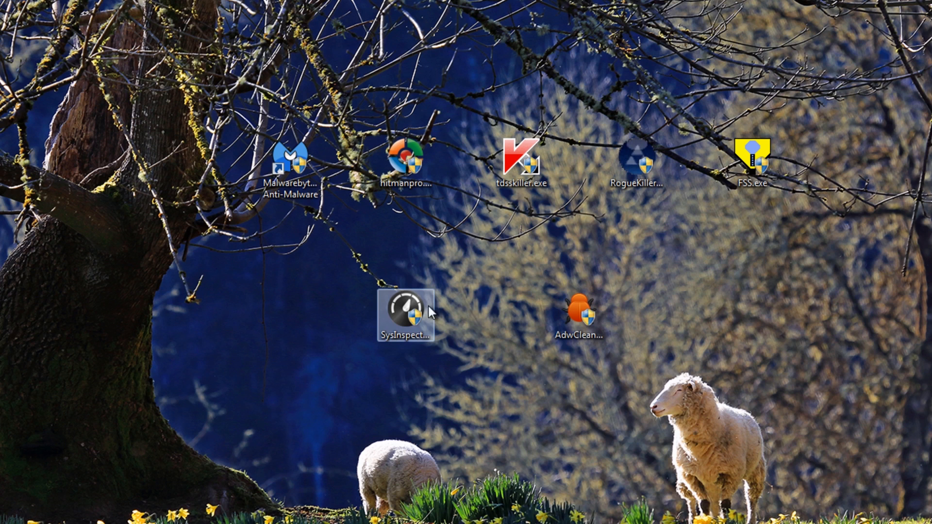
{"action": "double_click", "coordinate": [406, 311]}
{"action": "left_click", "coordinate": [501, 285]}
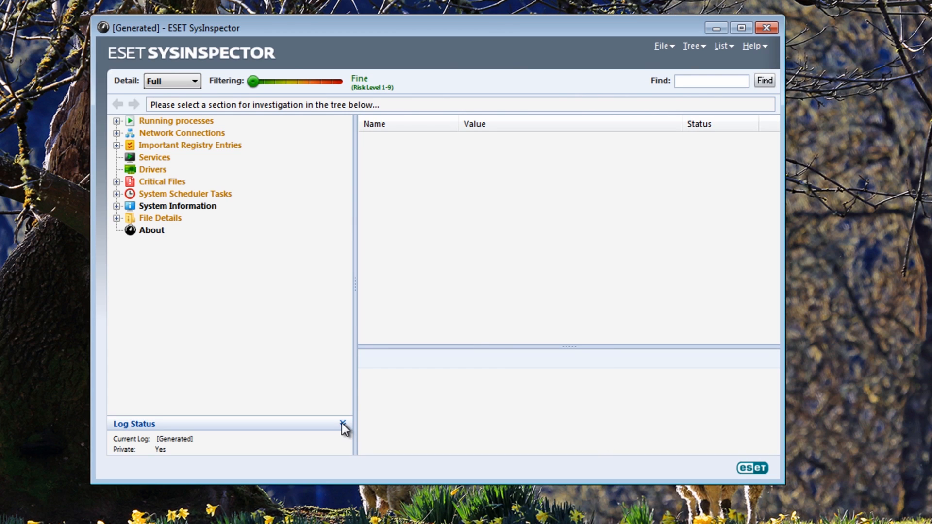
Inspect the running processes in SysInspector, including the modules loaded by explorer.exe, and collapse the process list
{"action": "left_click", "coordinate": [116, 120]}
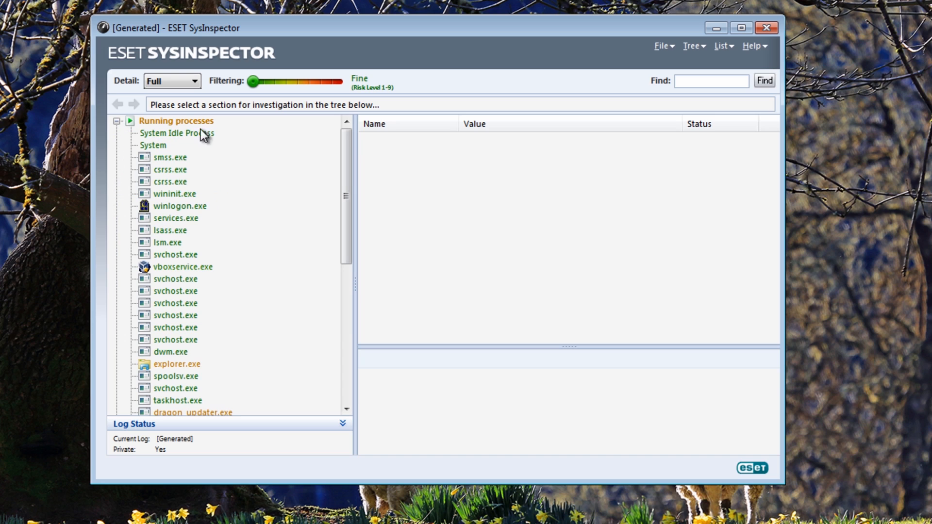
{"action": "left_click_drag", "start_coordinate": [348, 257], "coordinate": [321, 309]}
{"action": "left_click", "coordinate": [179, 220]}
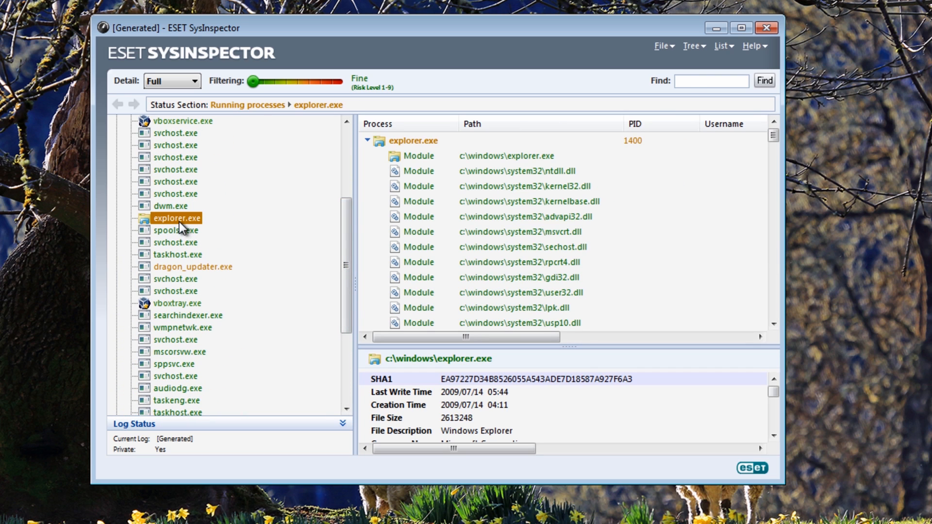
{"action": "left_click_drag", "start_coordinate": [773, 135], "coordinate": [732, 174]}
{"action": "scroll", "coordinate": [139, 255], "scroll_direction": "up", "scroll_amount": 4}
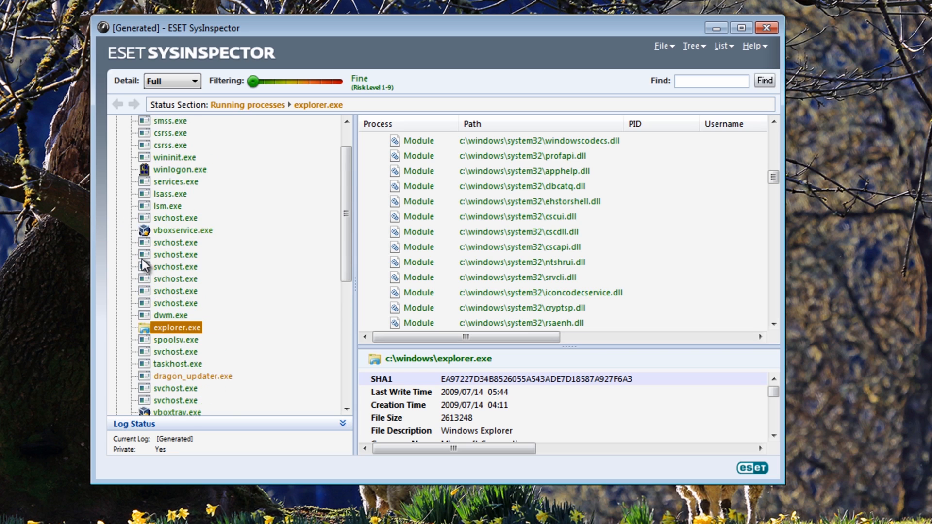
{"action": "left_click", "coordinate": [116, 121]}
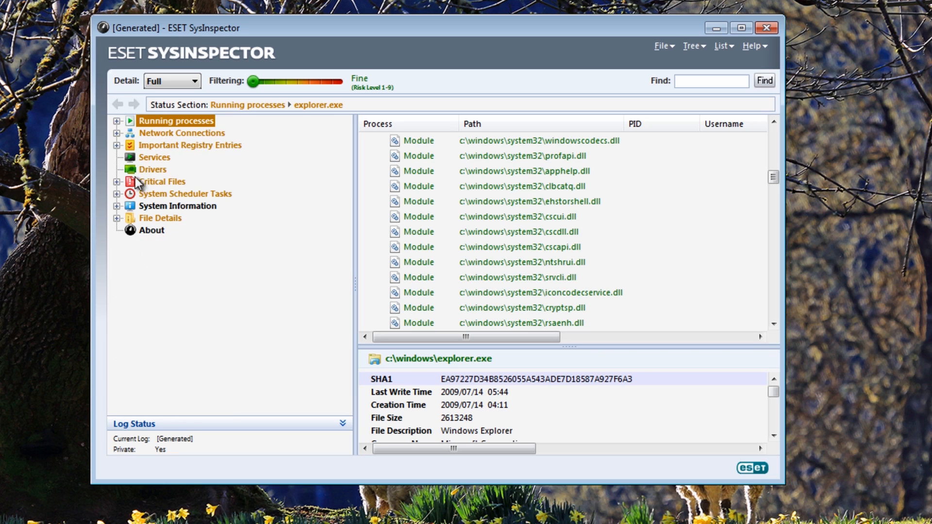
Examine the TCP connections under Network Connections, down to the end of the list
{"action": "left_click", "coordinate": [117, 133]}
{"action": "left_click", "coordinate": [175, 146]}
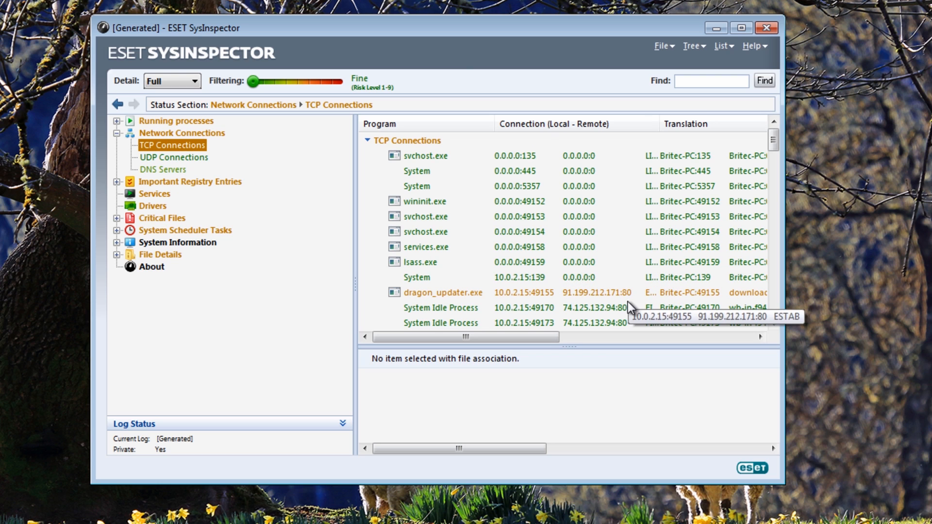
{"action": "left_click_drag", "start_coordinate": [774, 146], "coordinate": [756, 334]}
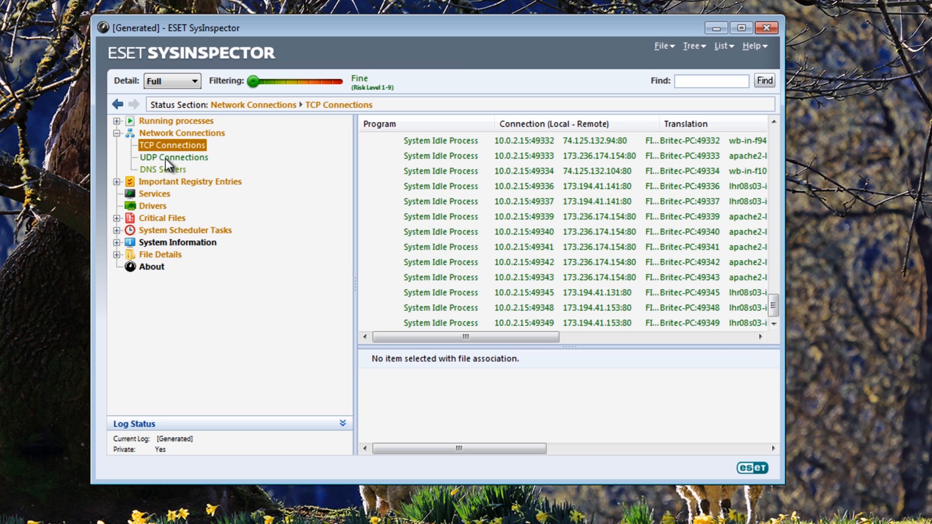
Examine the Standard Autostart entries under Important Registry Entries through the end of the list, widening the window and the Value column
{"action": "left_click", "coordinate": [117, 181]}
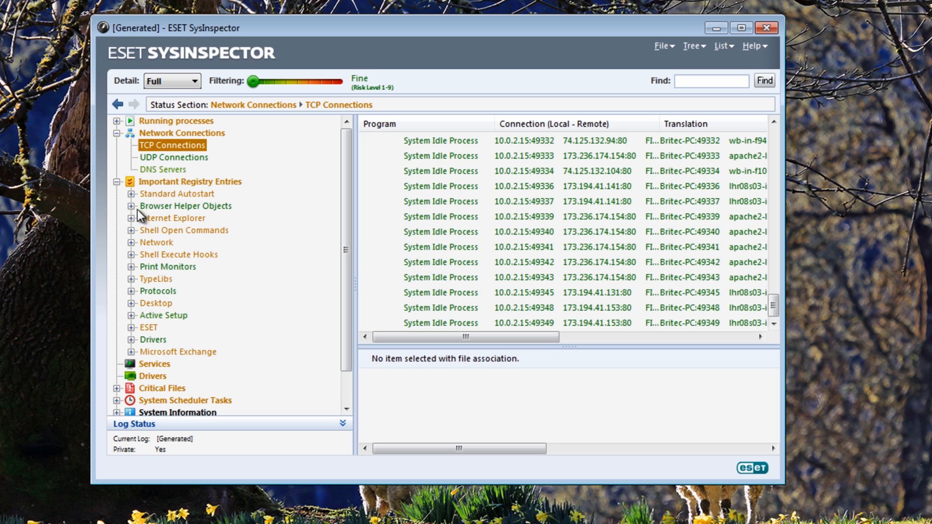
{"action": "left_click", "coordinate": [168, 194]}
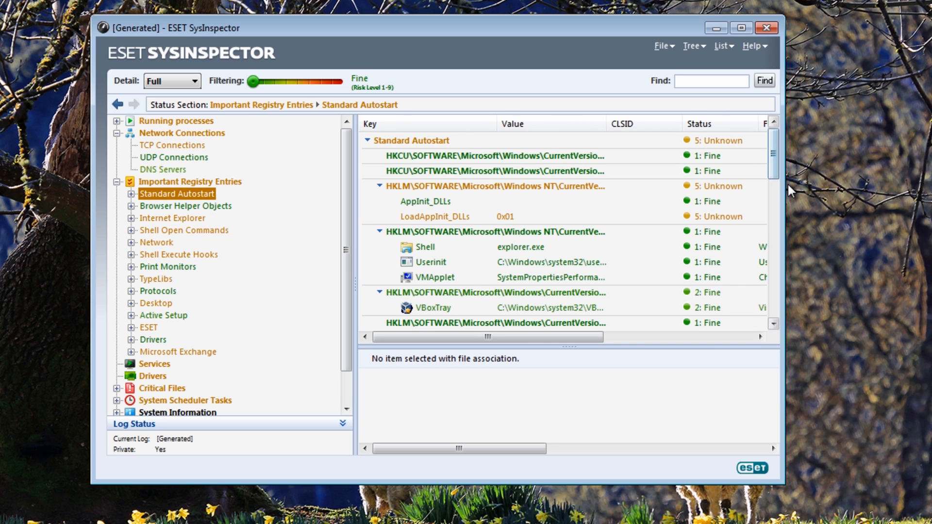
{"action": "left_click_drag", "start_coordinate": [787, 183], "coordinate": [931, 183]}
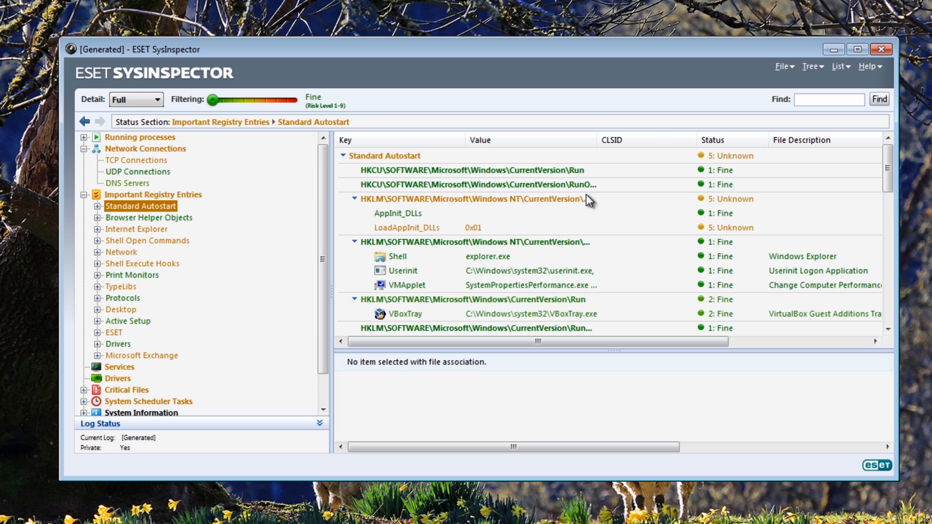
{"action": "left_click_drag", "start_coordinate": [597, 141], "coordinate": [681, 149]}
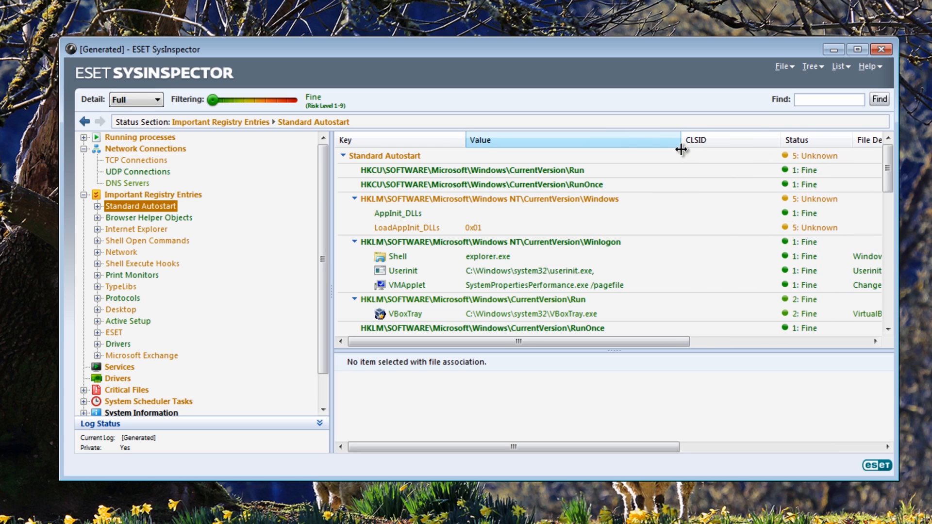
{"action": "scroll", "coordinate": [613, 283], "scroll_direction": "down", "scroll_amount": 1}
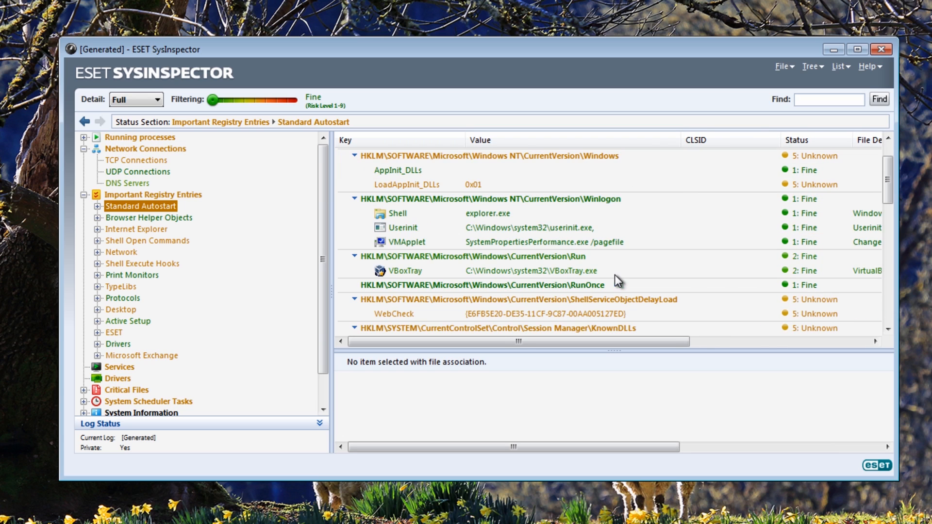
{"action": "scroll", "coordinate": [688, 308], "scroll_direction": "down", "scroll_amount": 1}
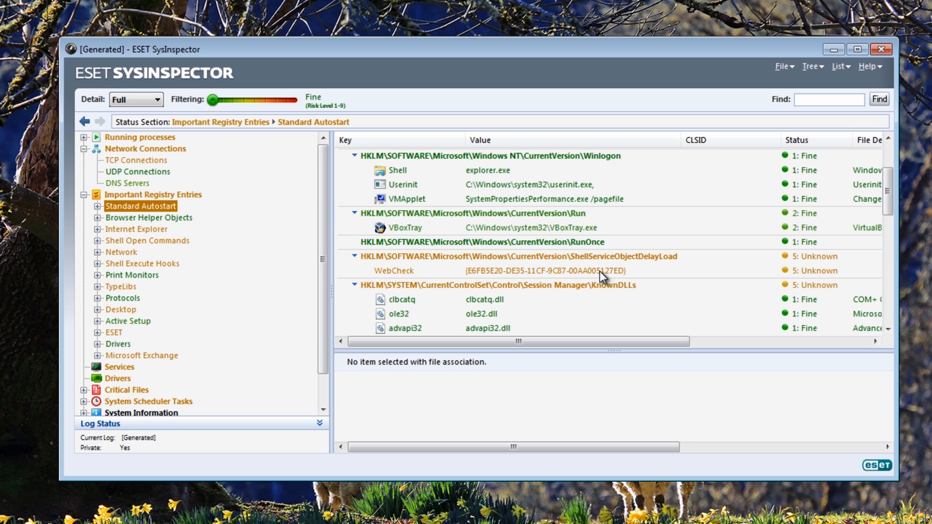
{"action": "scroll", "coordinate": [578, 286], "scroll_direction": "down", "scroll_amount": 2}
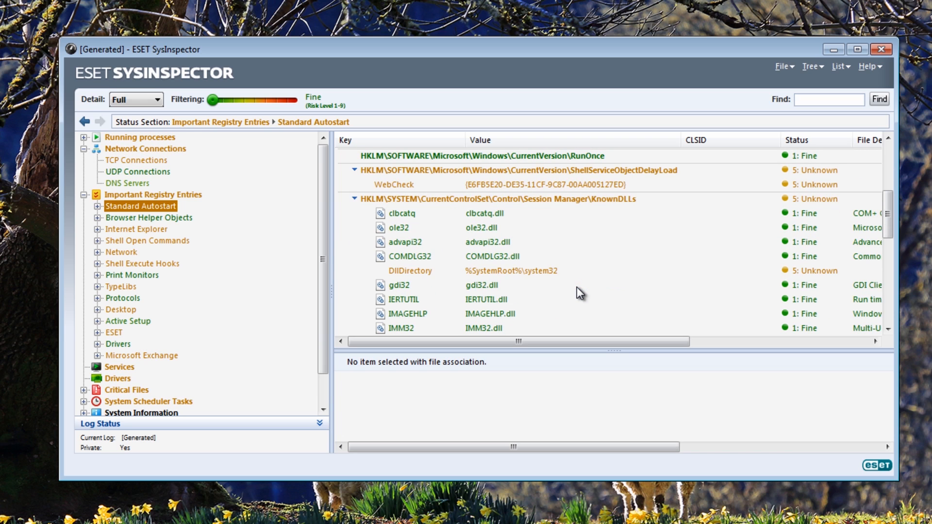
{"action": "scroll", "coordinate": [575, 290], "scroll_direction": "down", "scroll_amount": 7}
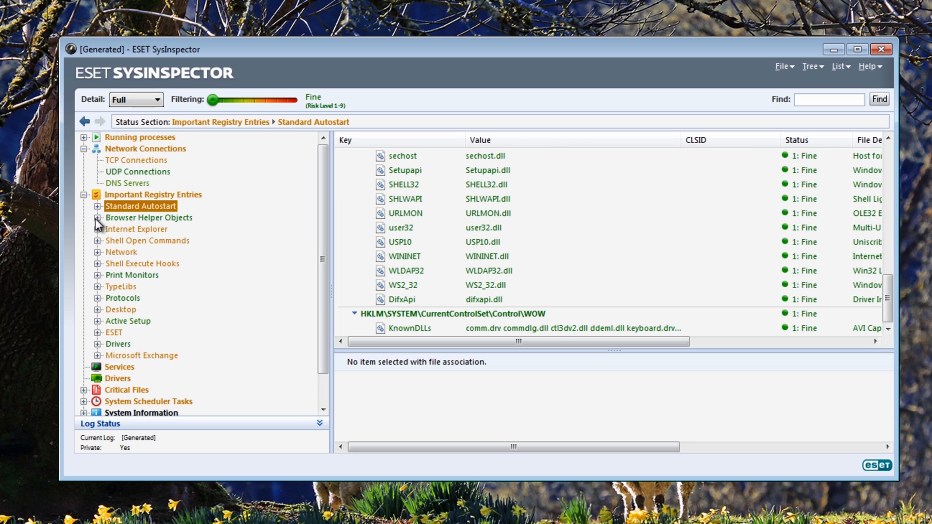
Inspect the Internet Explorer, Shell Open Commands and TypeLibs registry entries
{"action": "left_click", "coordinate": [109, 229]}
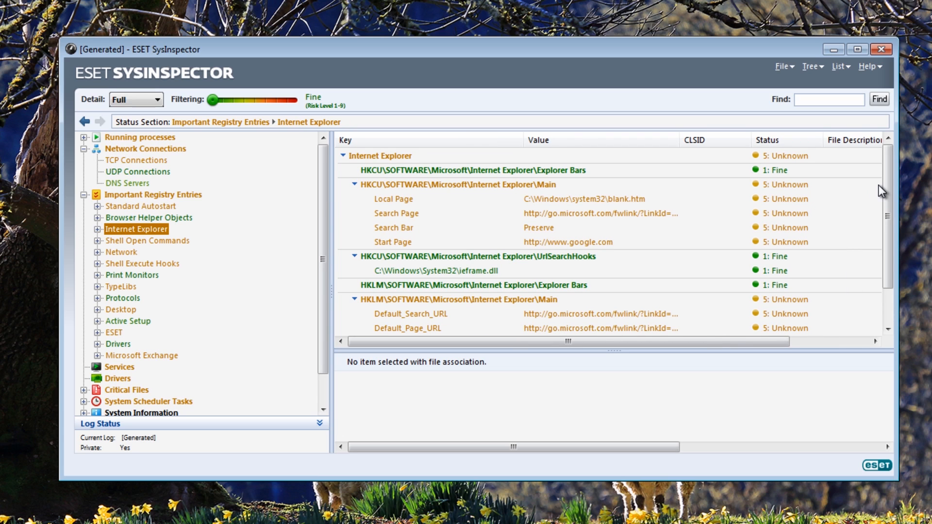
{"action": "scroll", "coordinate": [888, 195], "scroll_direction": "down", "scroll_amount": 1}
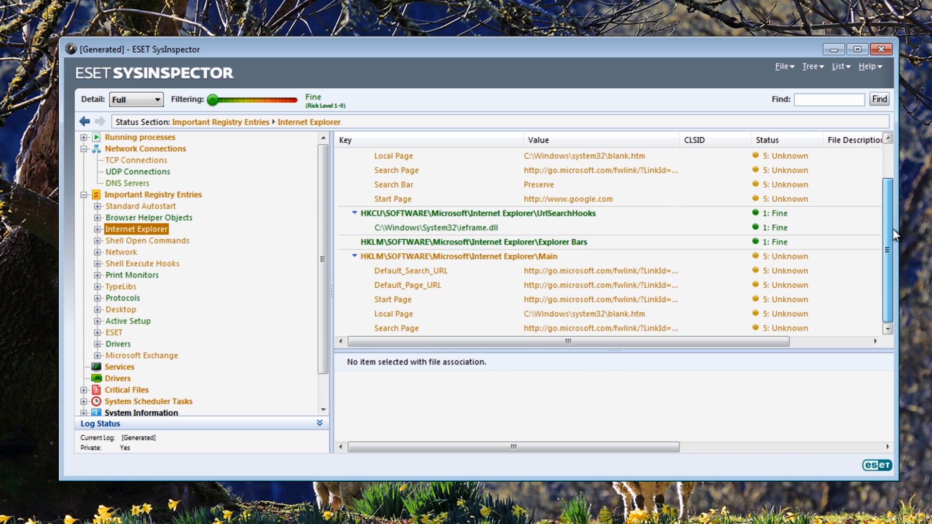
{"action": "left_click", "coordinate": [132, 241]}
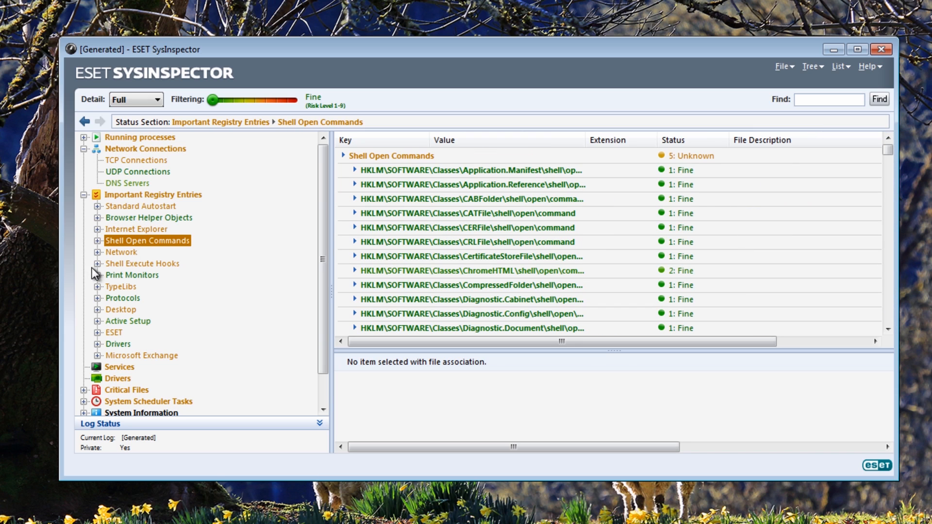
{"action": "left_click", "coordinate": [125, 287]}
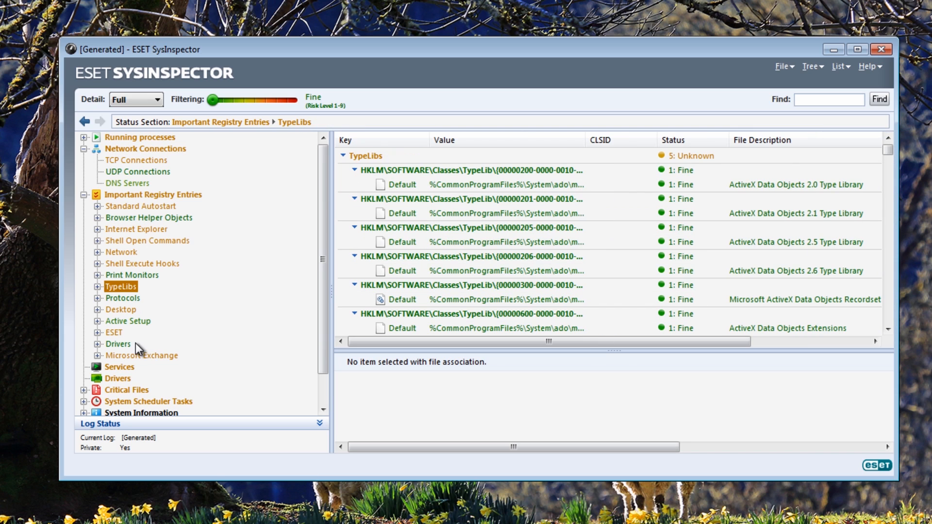
Review the Critical Files section down to the last win.ini lines and close SysInspector
{"action": "left_click", "coordinate": [120, 389]}
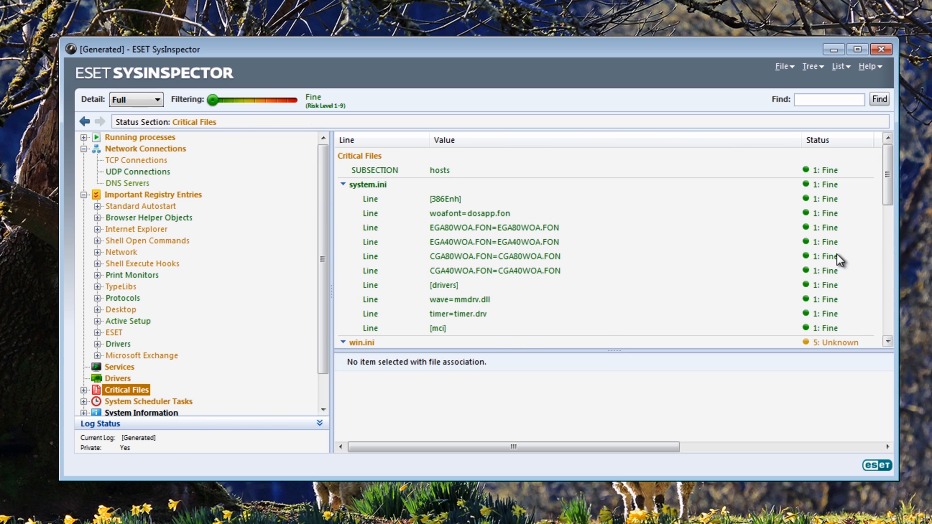
{"action": "left_click_drag", "start_coordinate": [885, 181], "coordinate": [879, 264]}
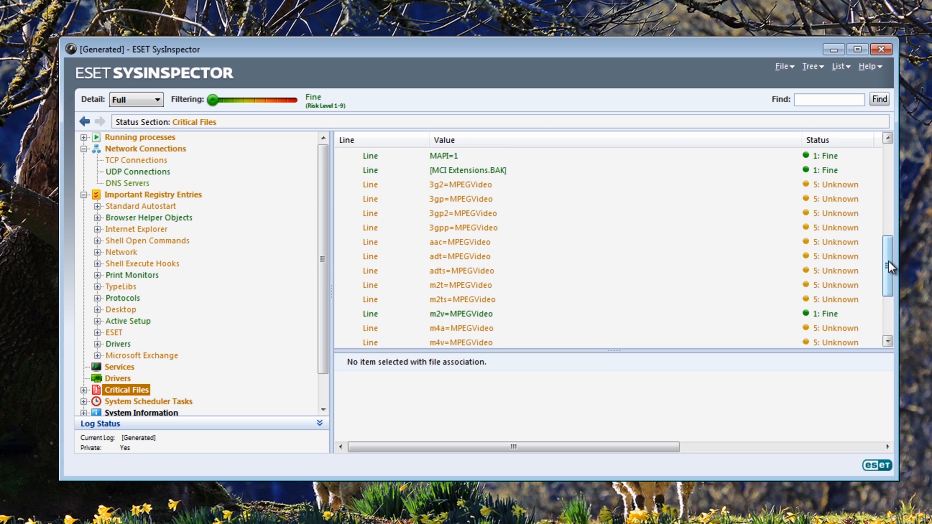
{"action": "left_click_drag", "start_coordinate": [889, 261], "coordinate": [886, 311]}
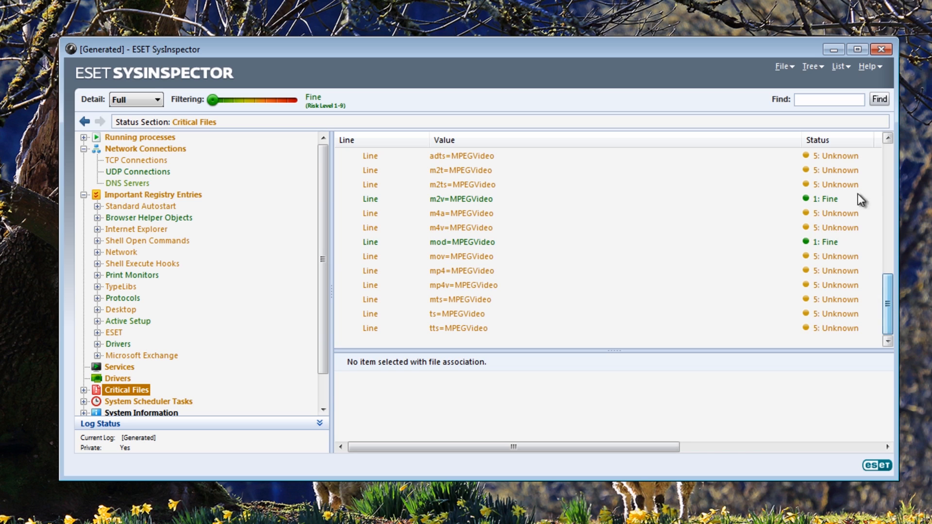
{"action": "left_click", "coordinate": [881, 50]}
{"action": "left_click", "coordinate": [466, 285]}
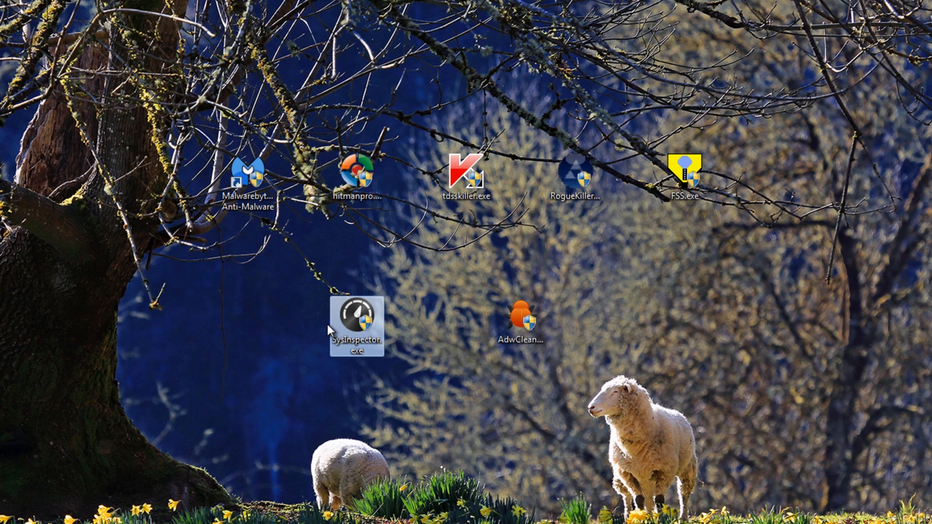